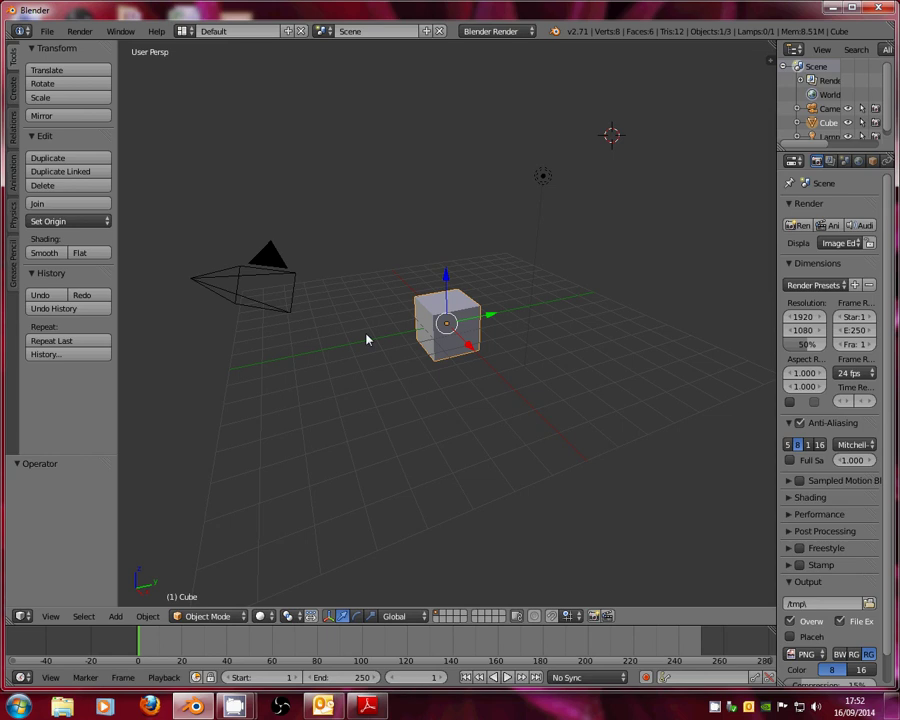
Switch the 3D viewport to quad view and angle the perspective pane to look down on the cube
scroll(538, 322, "up", 5)
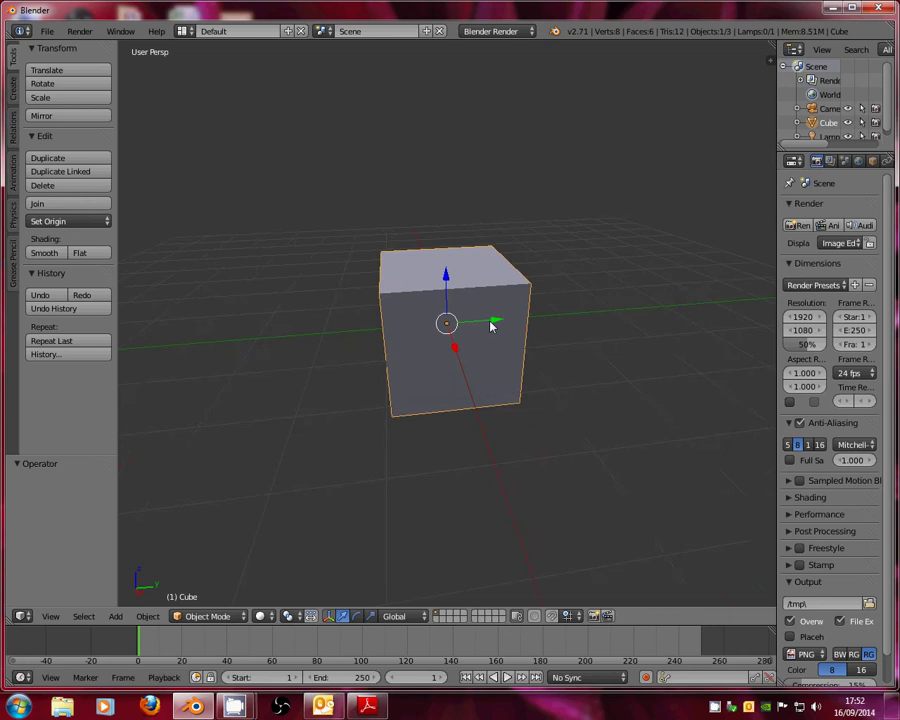
middle_click_drag(491, 326, 577, 294)
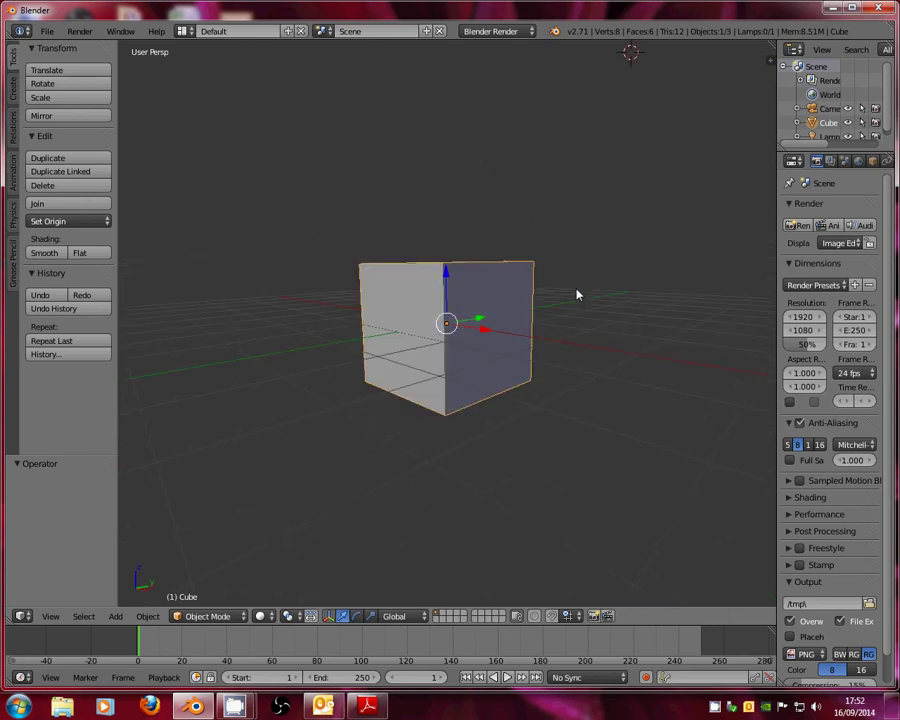
scroll(577, 294, "up", 1)
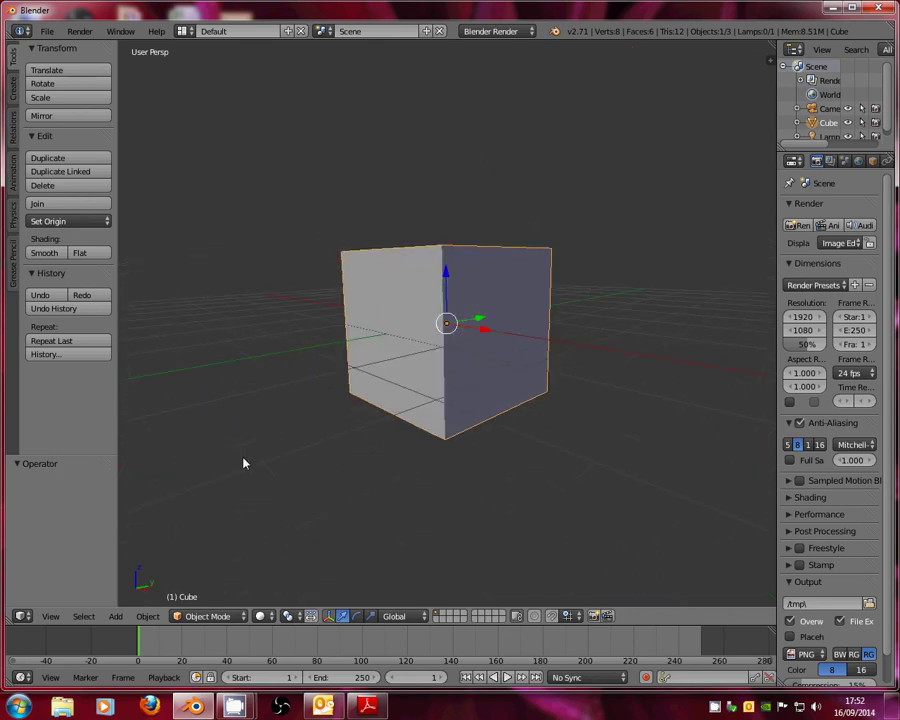
left_click(50, 617)
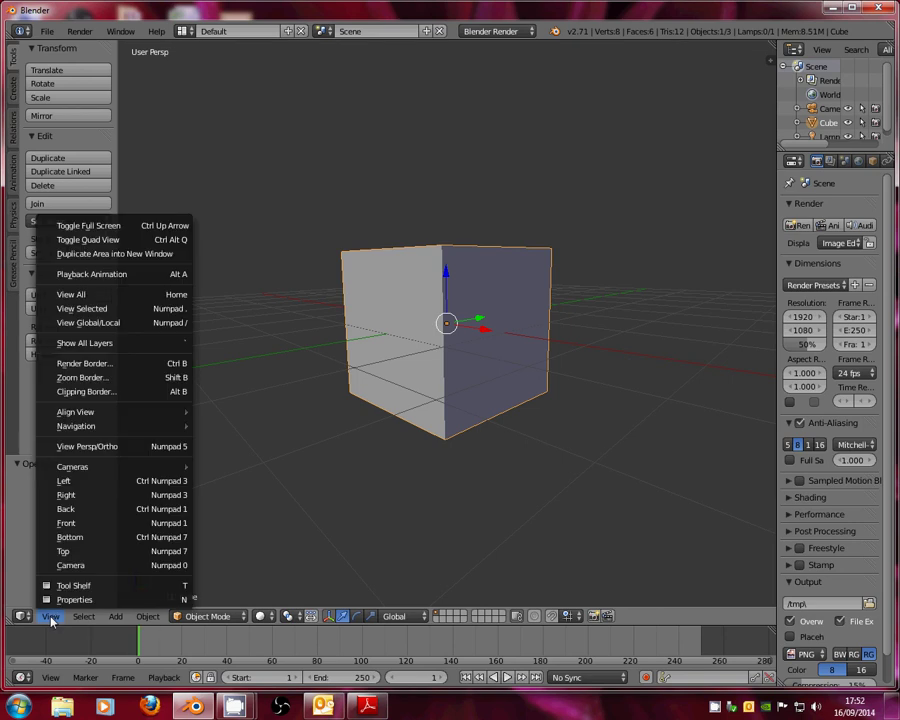
left_click(120, 244)
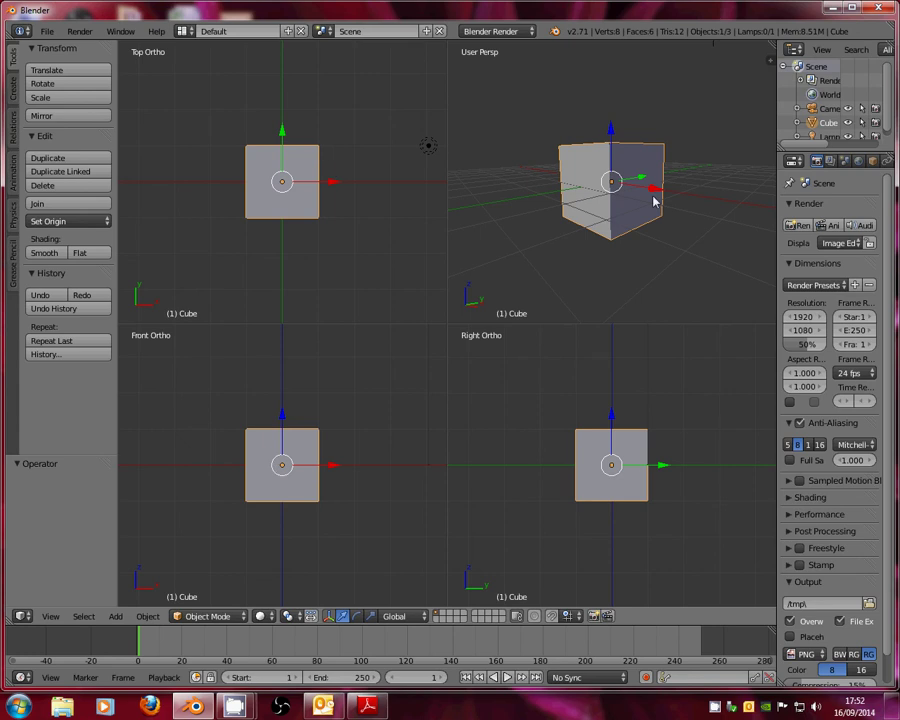
middle_click_drag(688, 169, 700, 68)
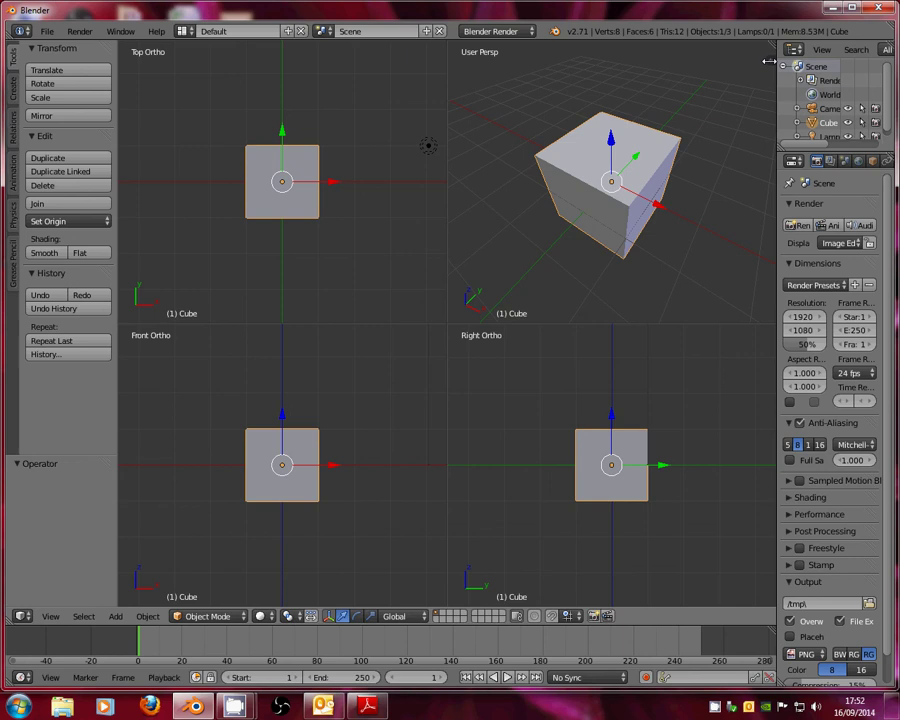
Enable background images in the viewport properties and add a new image entry, opening the file browser for it
left_click_drag(768, 62, 648, 66)
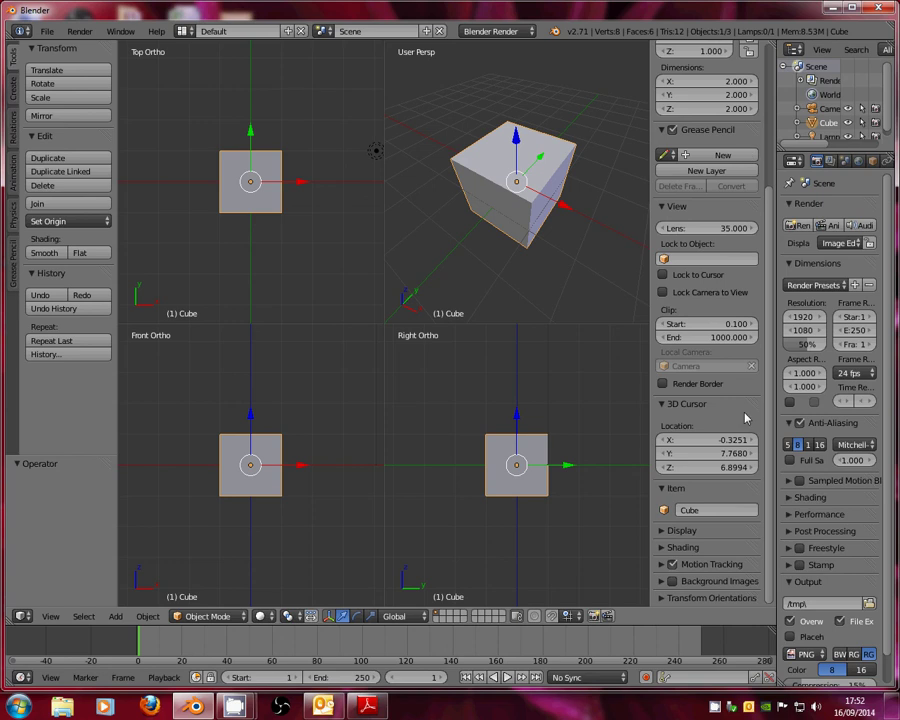
left_click(670, 581)
left_click(661, 582)
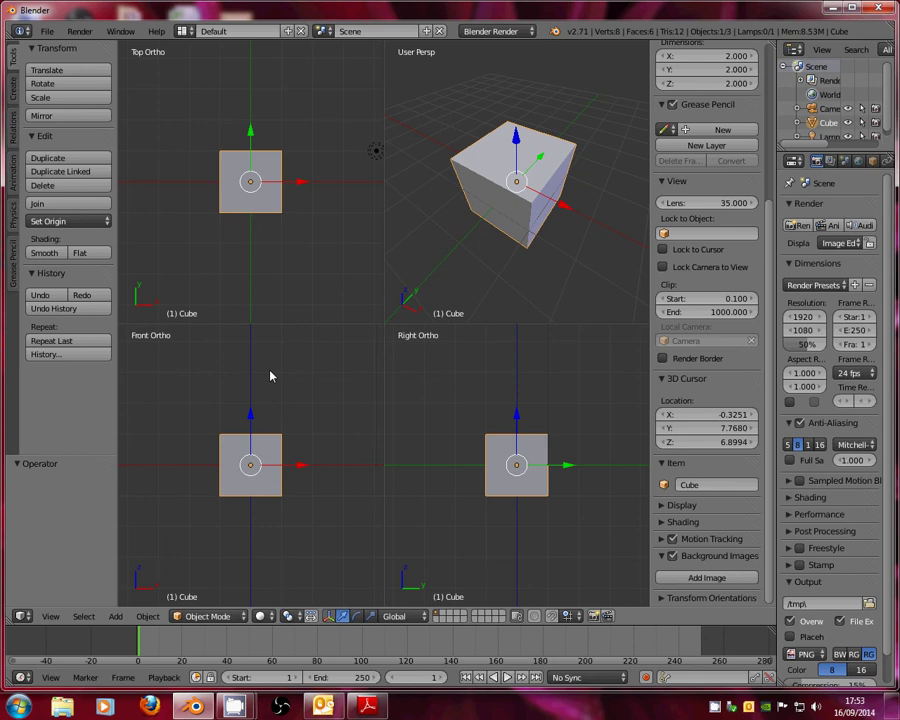
left_click(688, 579)
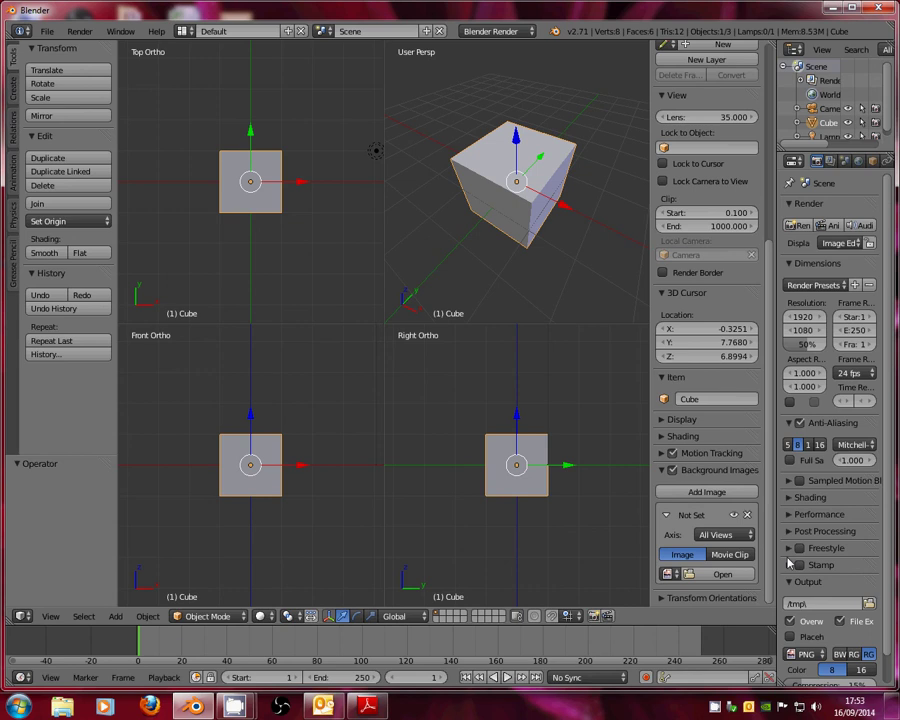
left_click(731, 535)
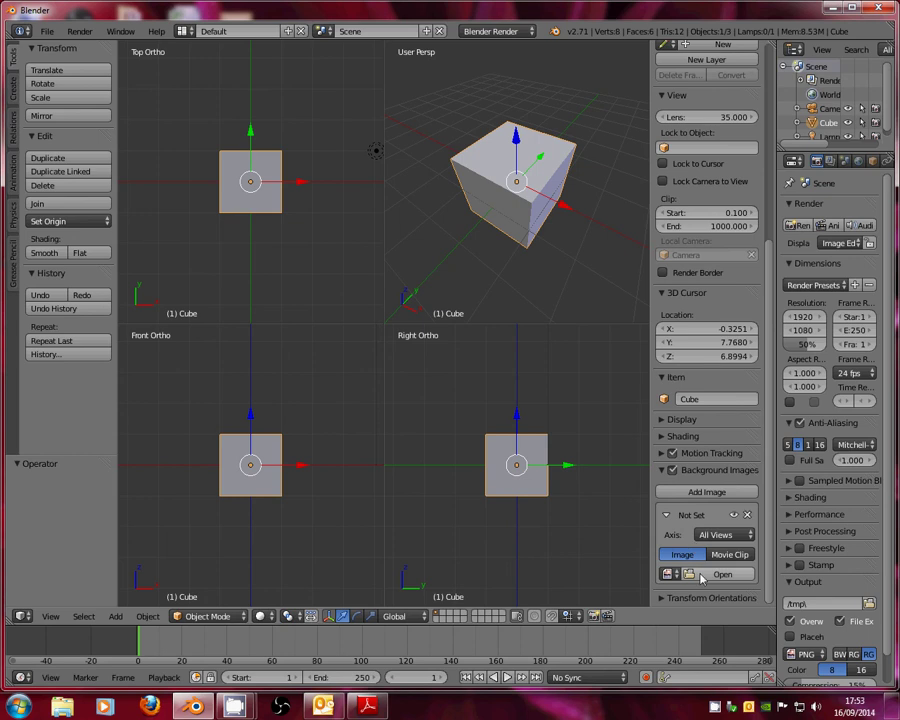
left_click(703, 578)
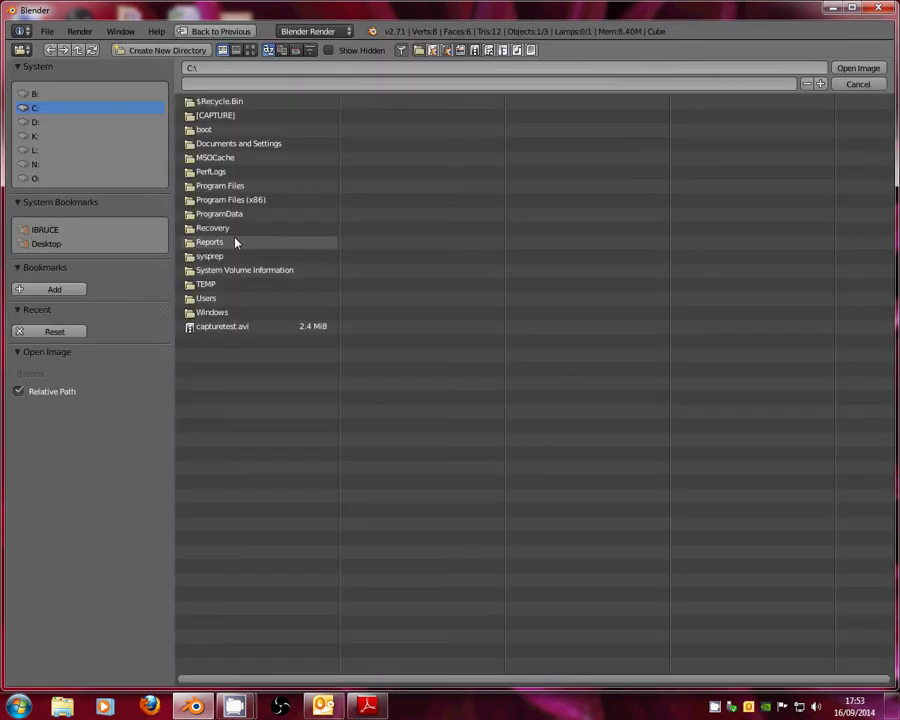
left_click(47, 244)
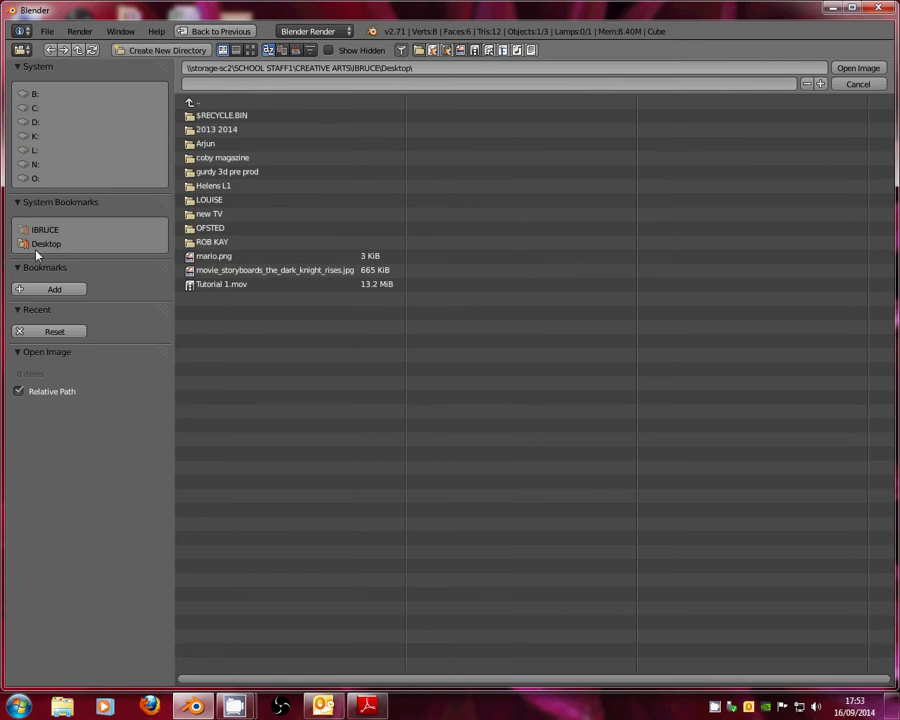
left_click(44, 231)
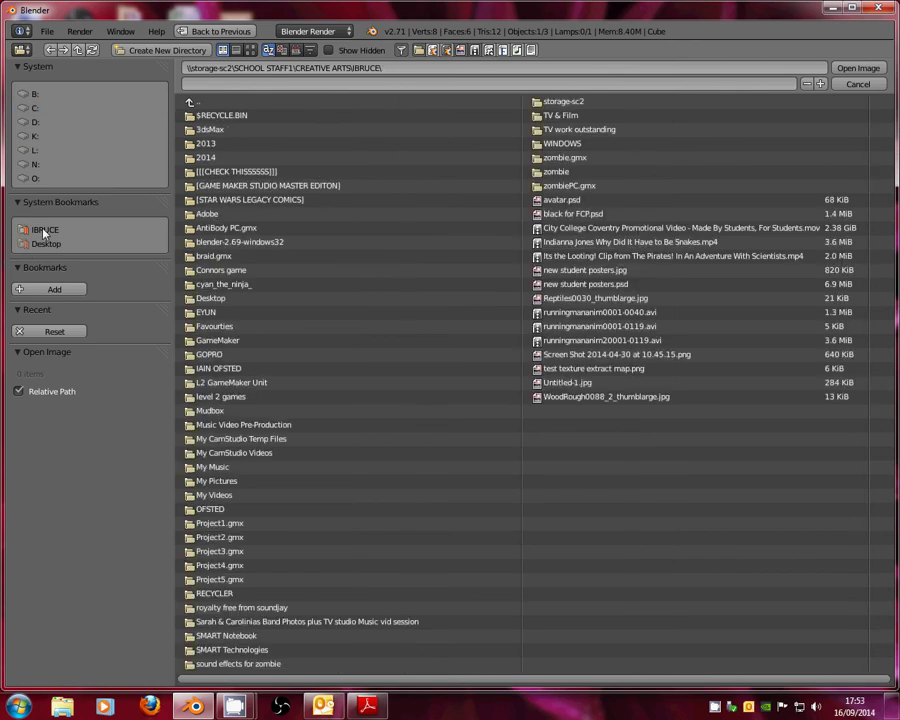
left_click(33, 151)
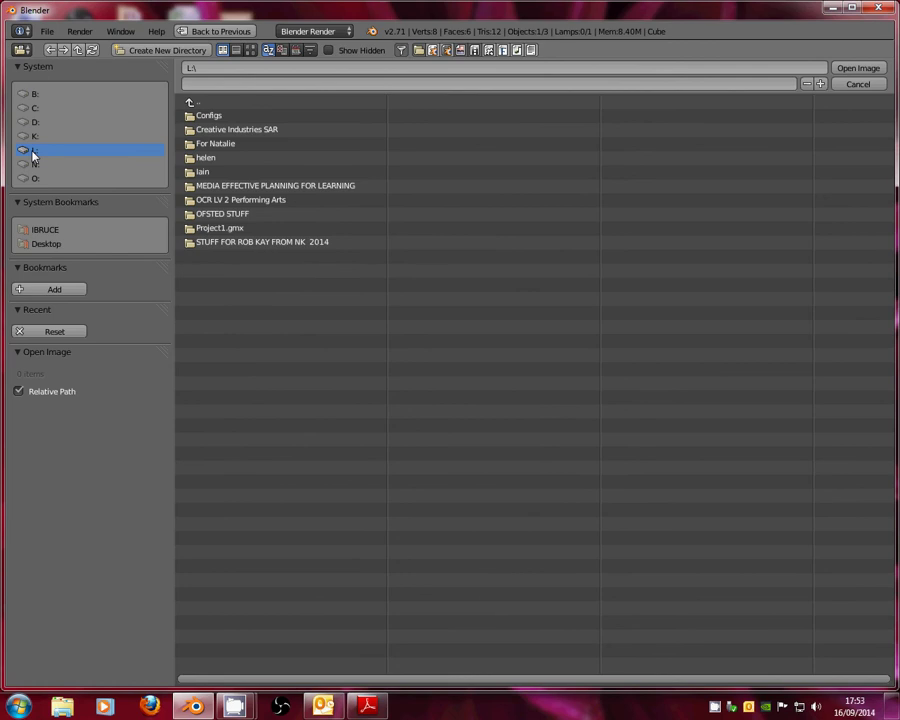
left_click(35, 135)
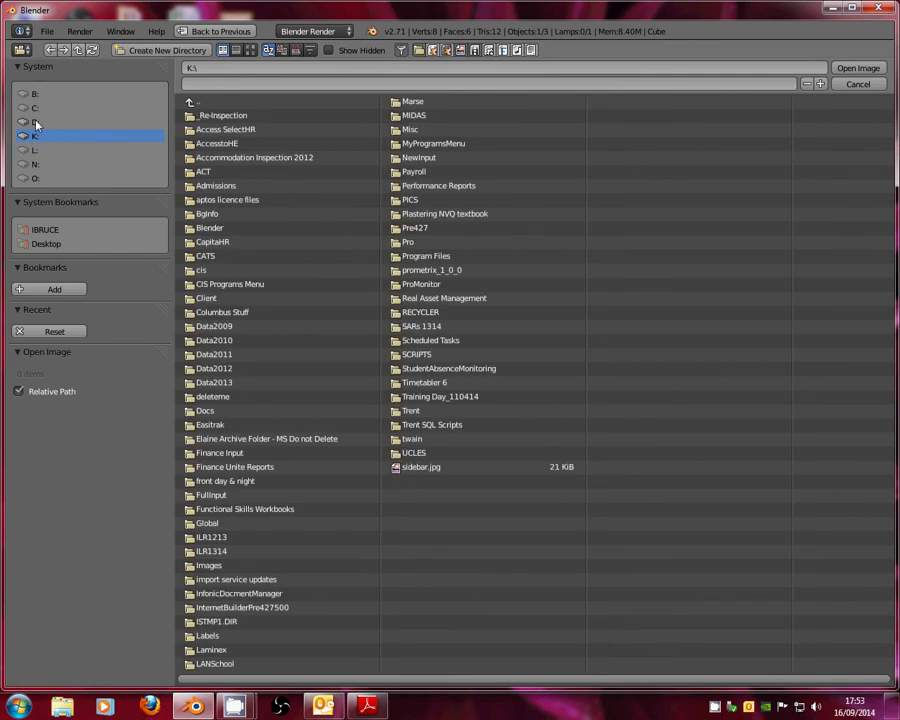
left_click(35, 108)
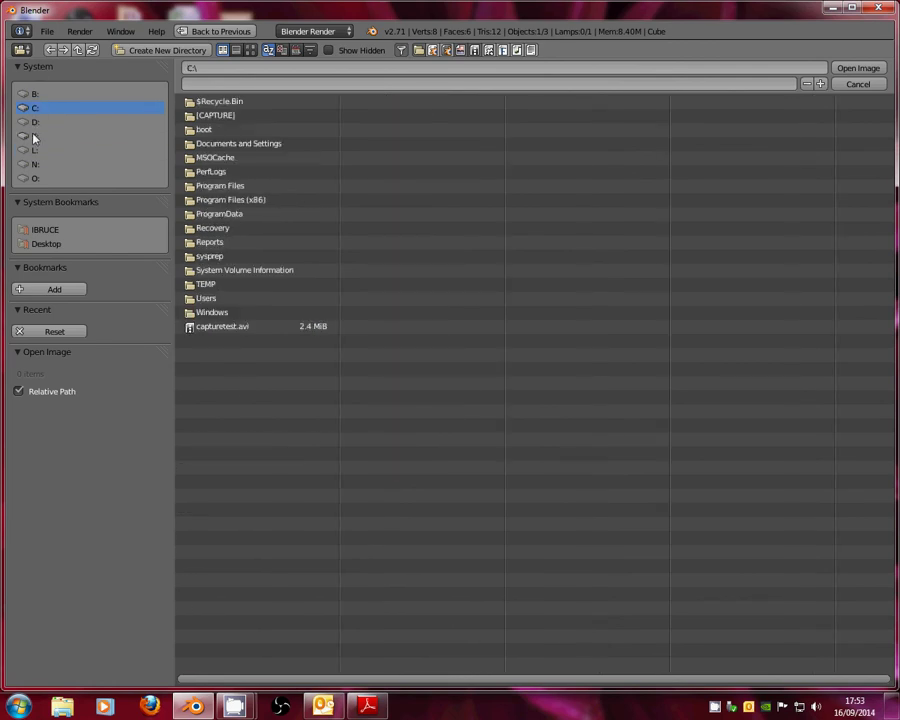
left_click(34, 150)
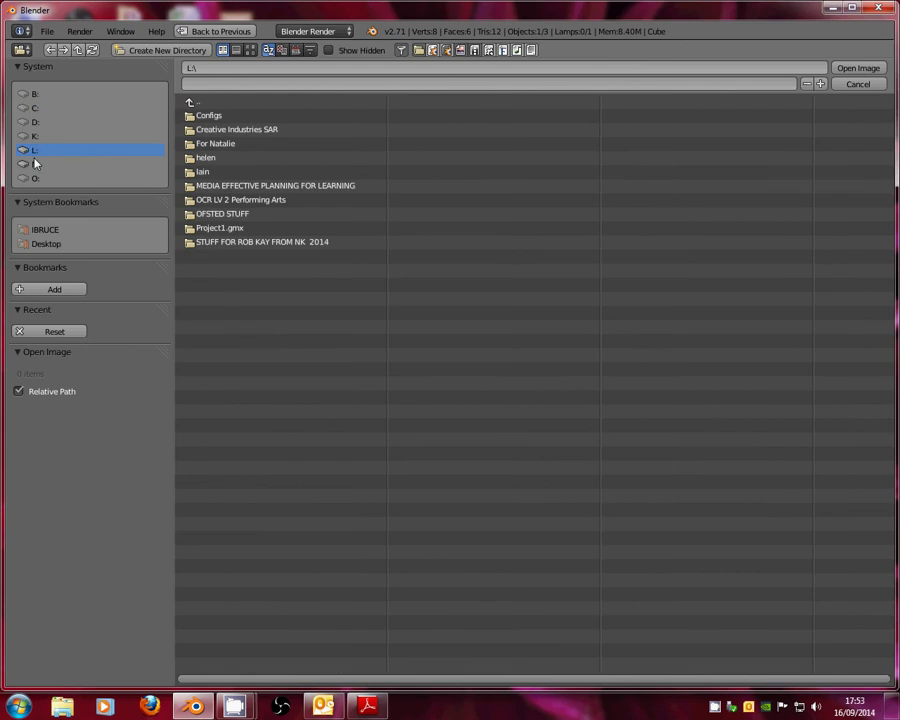
Load chair diagram.jpg from N:\My Pictures as the background image, browsing the folder as thumbnails
left_click(35, 164)
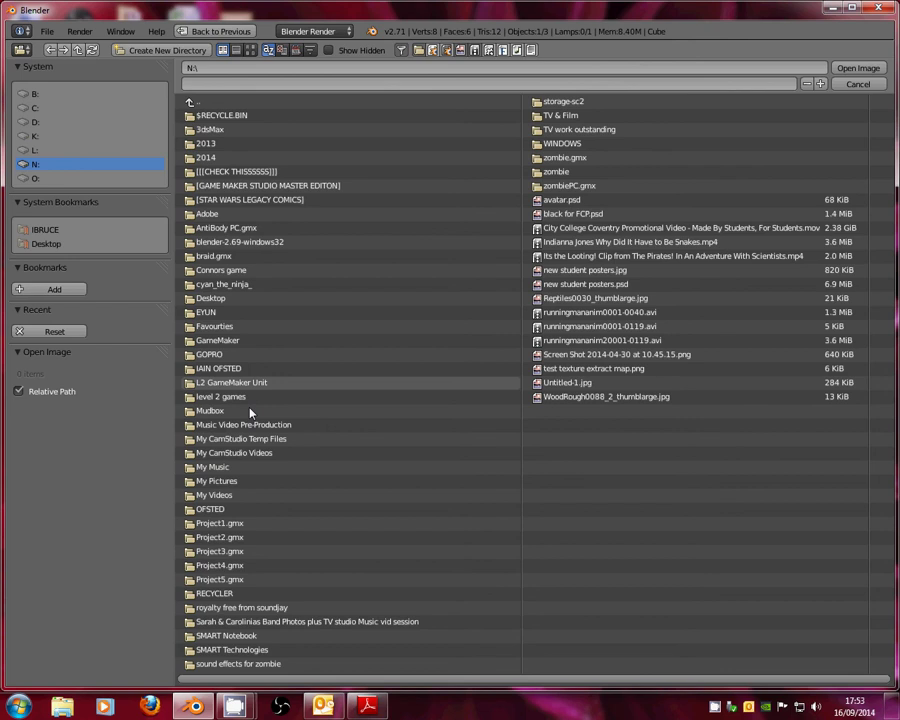
left_click(236, 483)
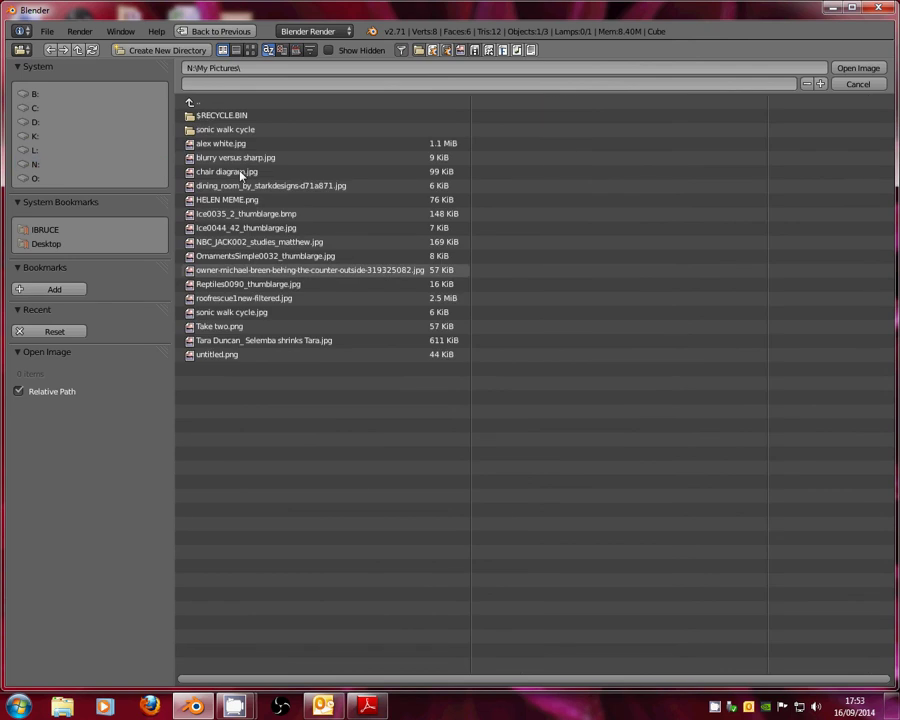
left_click(250, 50)
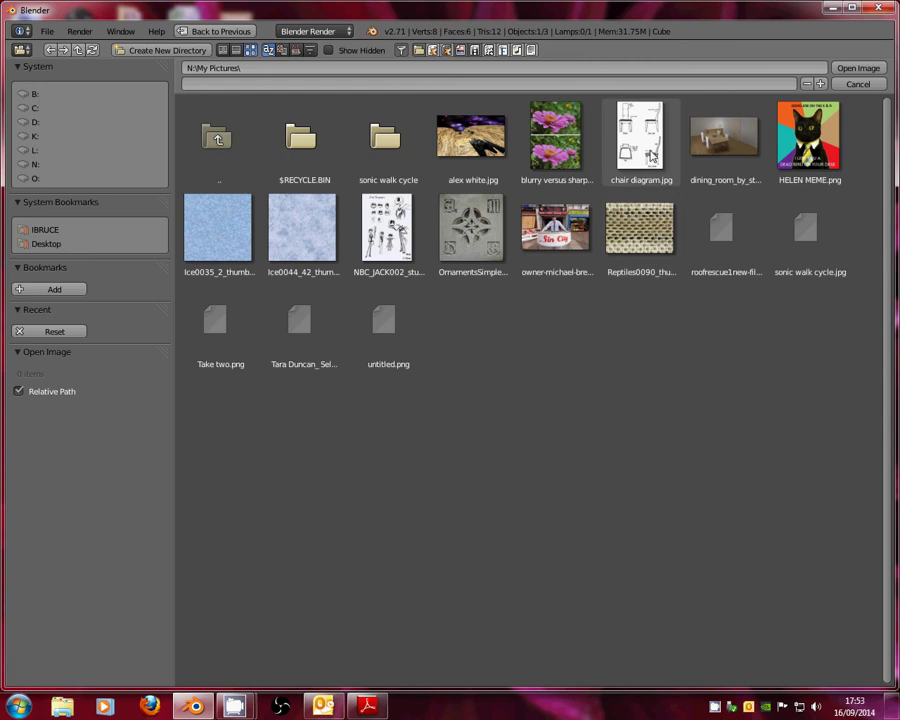
left_click(642, 140)
left_click(848, 66)
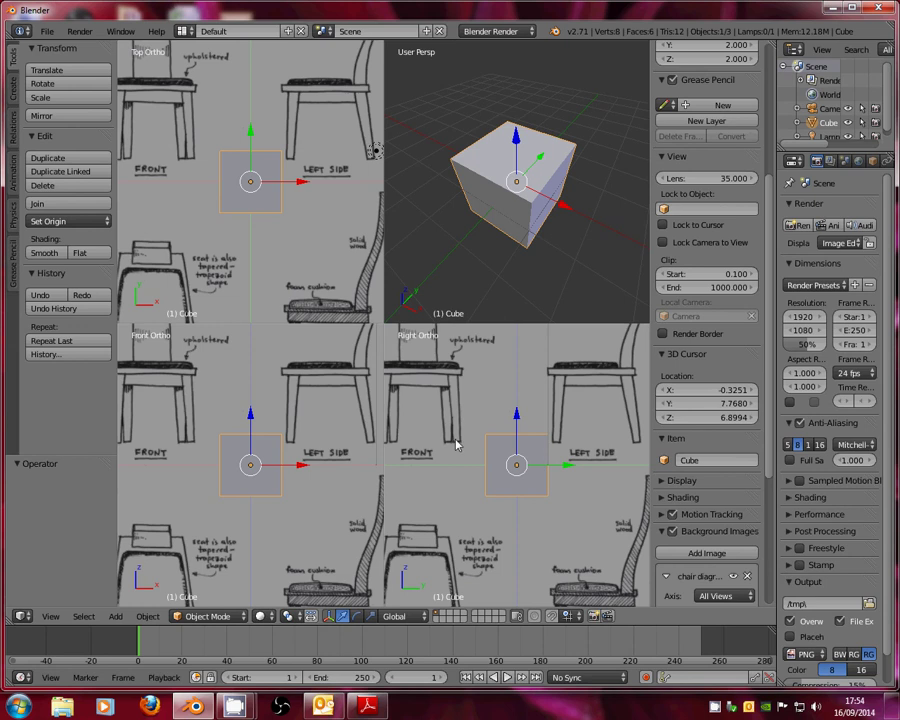
Restrict the chair diagram background image to the Right view
scroll(513, 465, "down", 1)
scroll(513, 465, "down", 1)
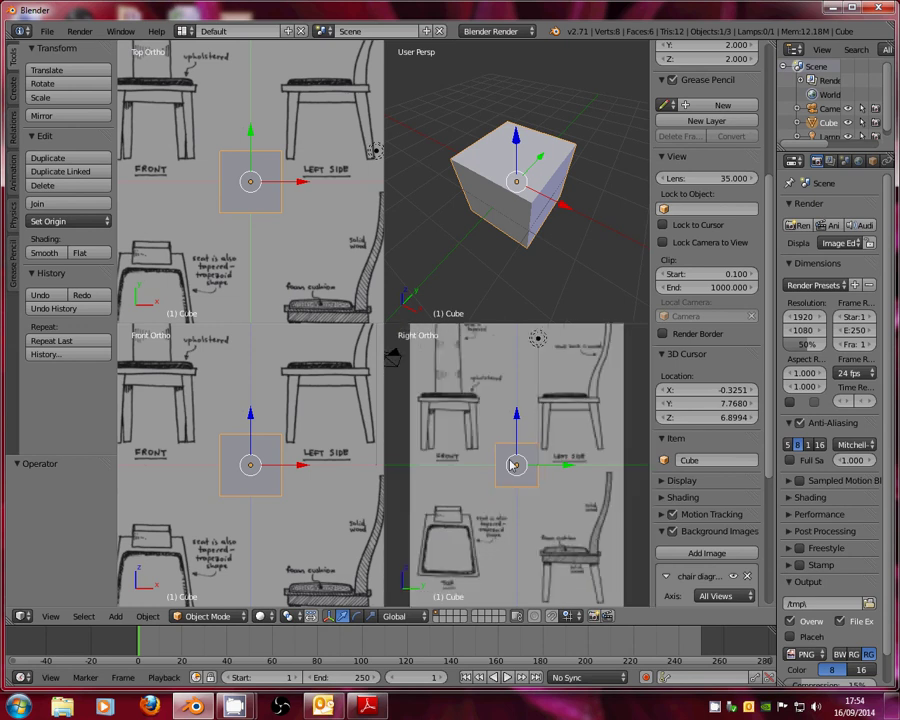
scroll(513, 465, "down", 2)
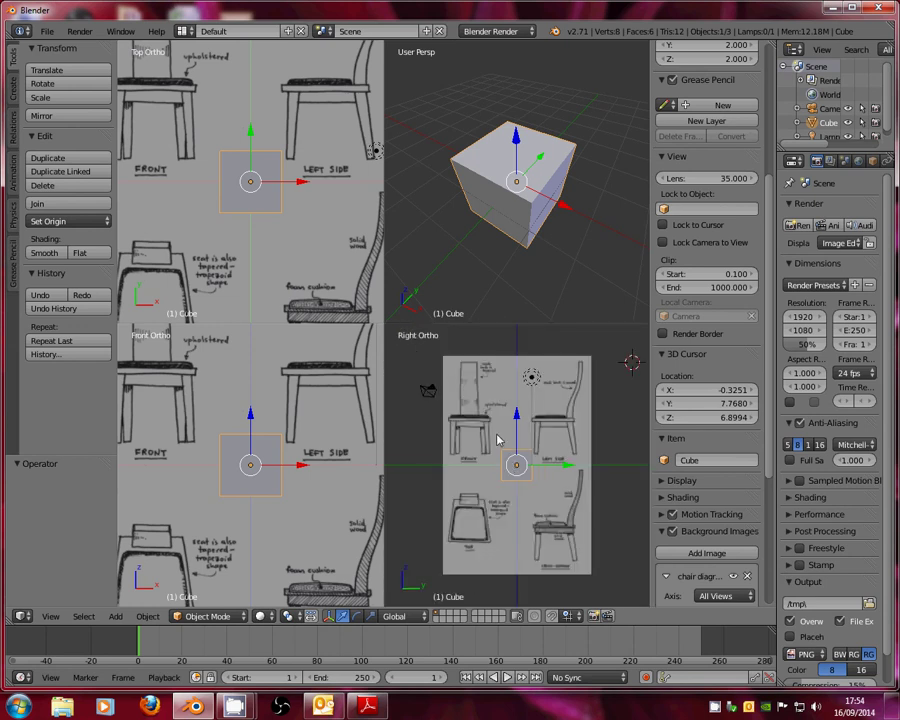
scroll(330, 423, "down", 3)
scroll(316, 262, "down", 1)
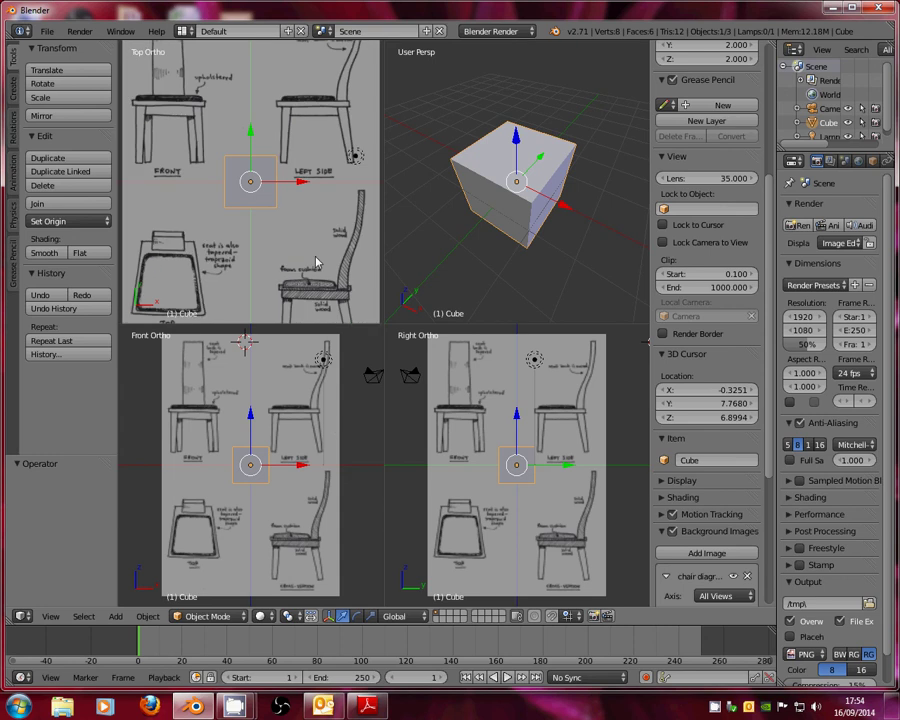
scroll(316, 262, "down", 2)
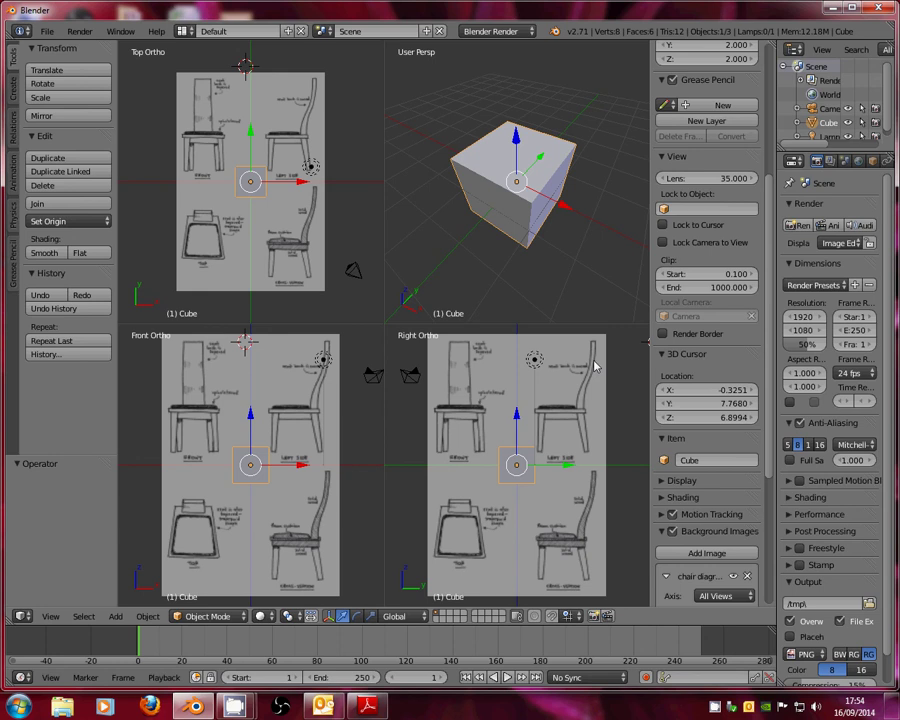
scroll(727, 481, "down", 6)
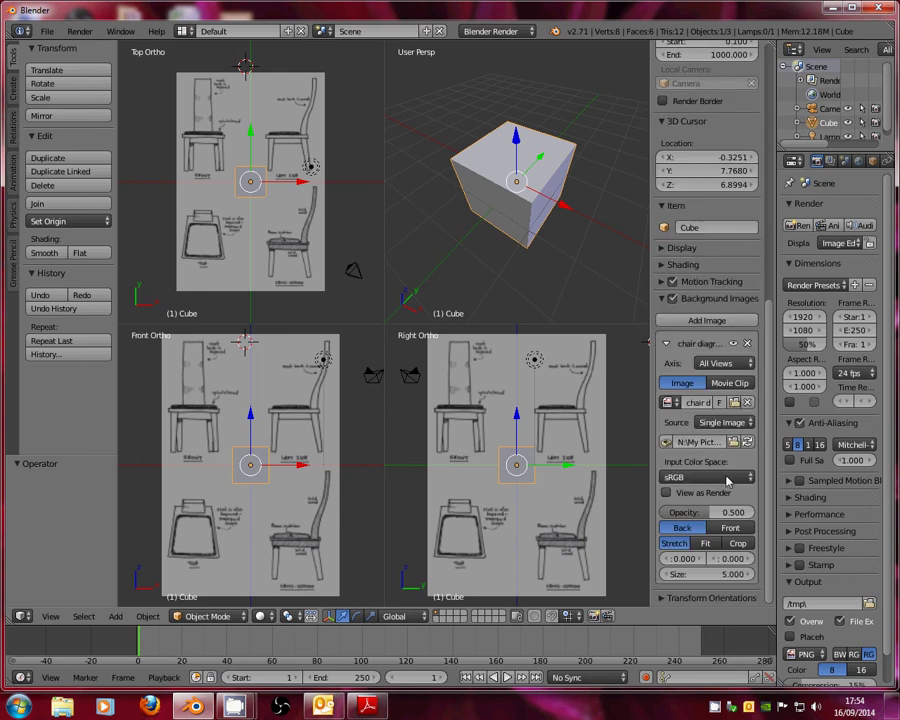
left_click(723, 364)
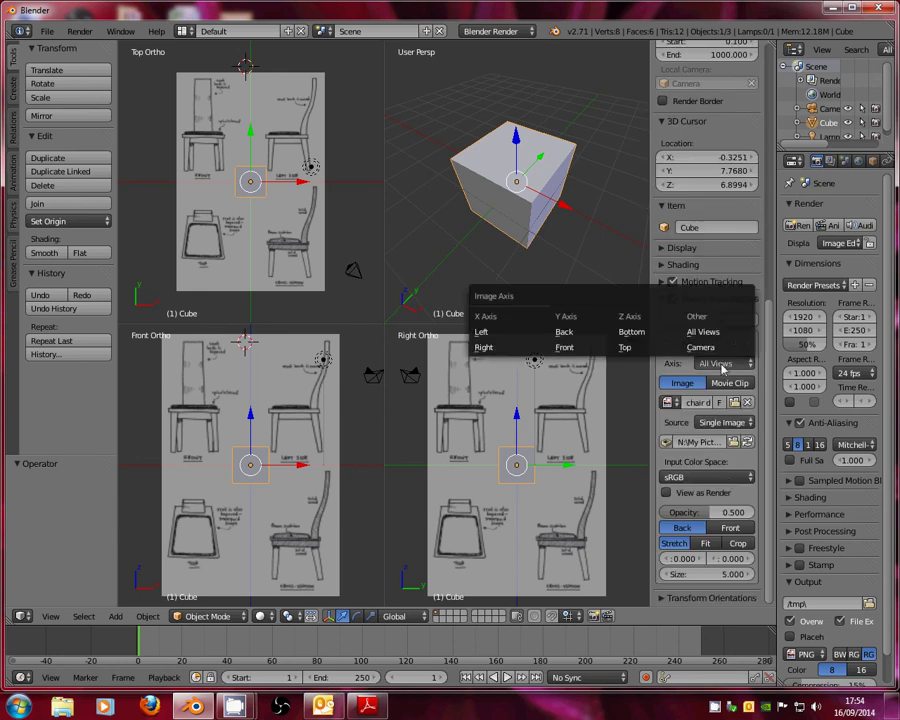
left_click(503, 348)
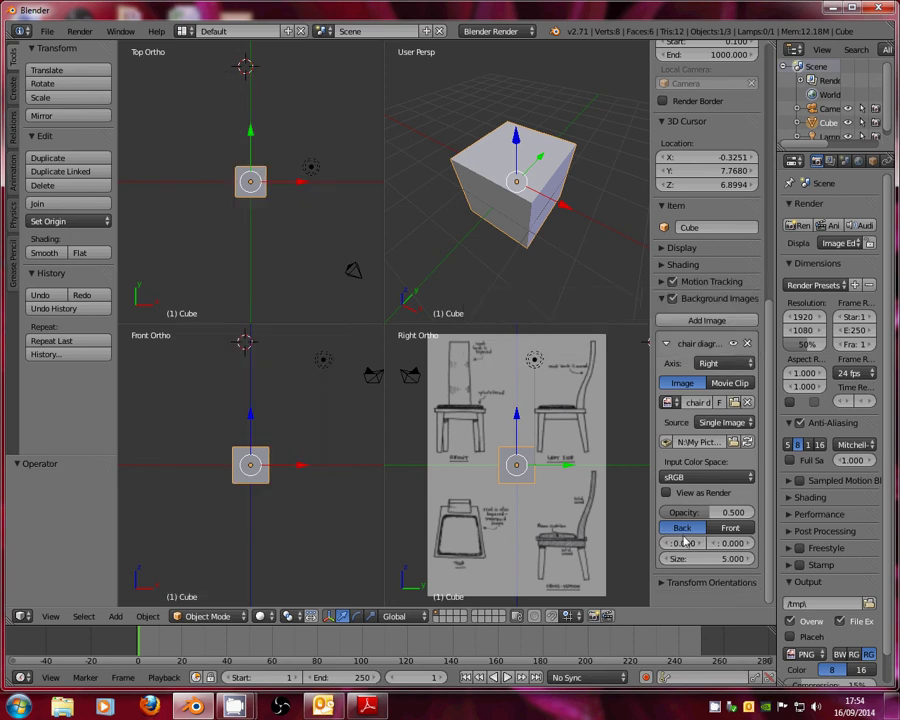
Offset the Right view's background image by -2.400 horizontally and -1.500 vertically, aligning the left-side chair drawing with the cube, and set its size to 5
left_click_drag(684, 546, 716, 543)
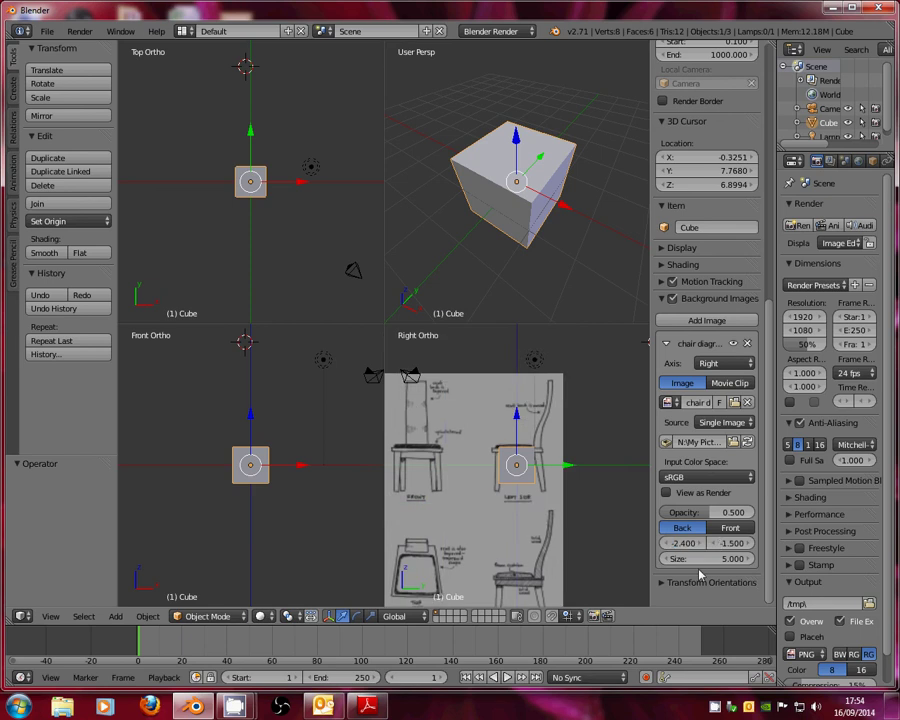
left_click_drag(700, 559, 743, 572)
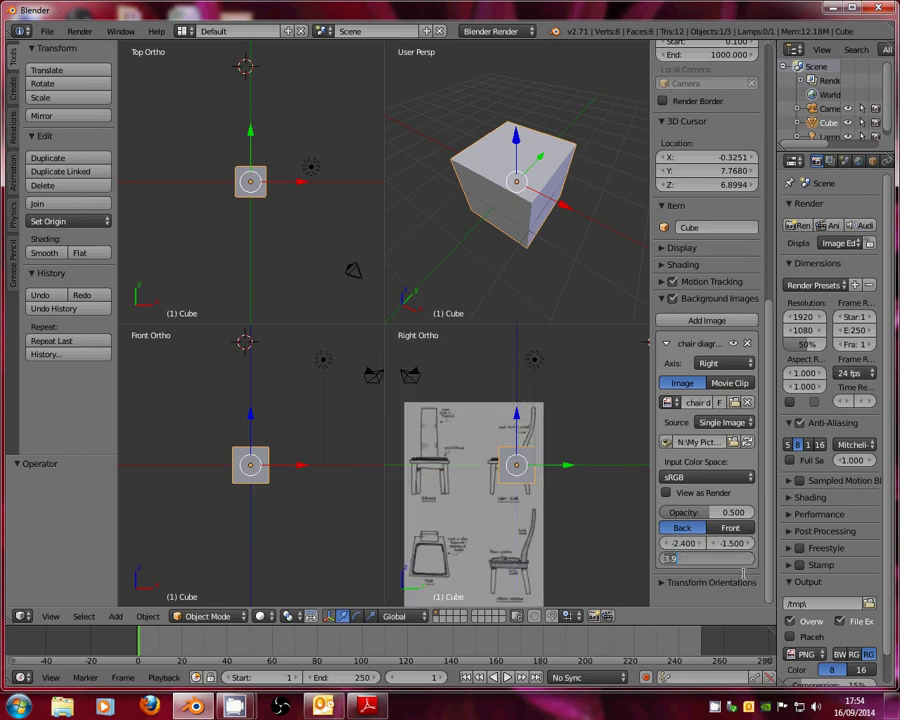
type("5")
key("Return")
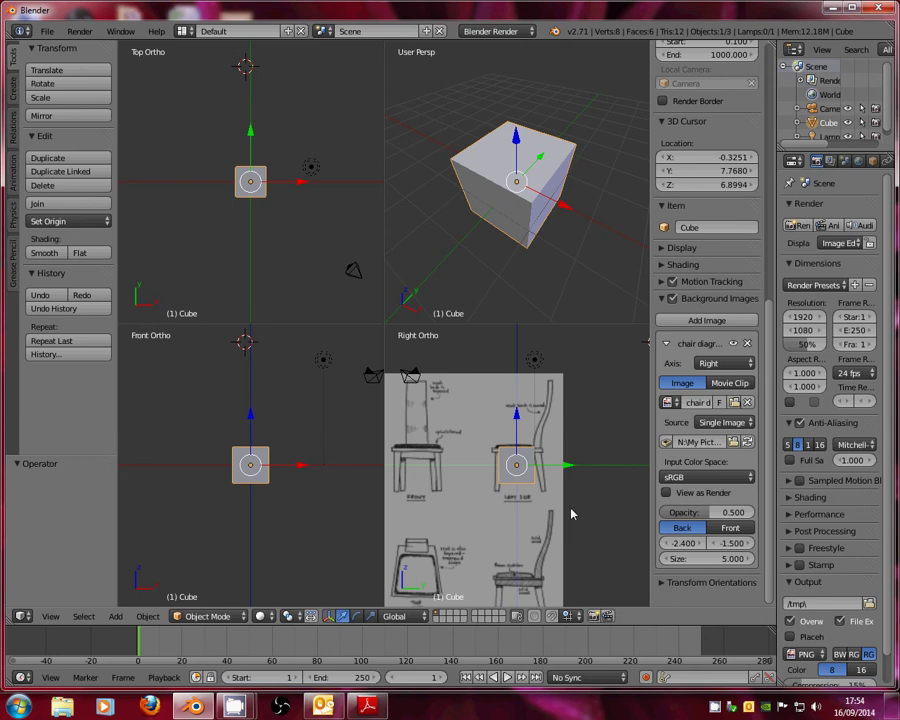
scroll(530, 480, "up", 1)
scroll(530, 480, "up", 1)
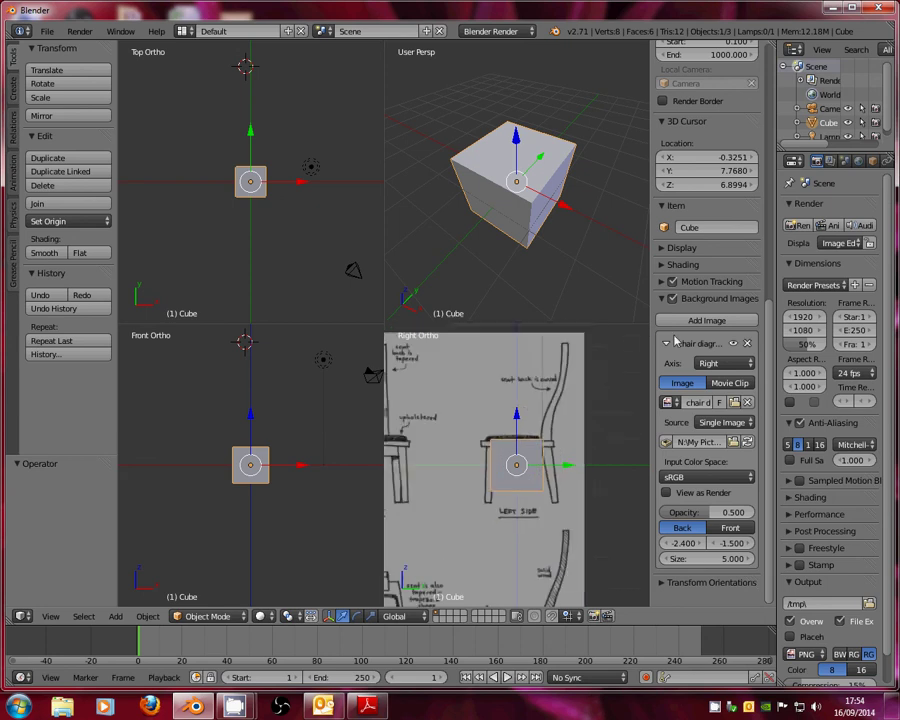
Collapse the Right view's background image settings and add a second background image entry assigned to the Left view
left_click(665, 343)
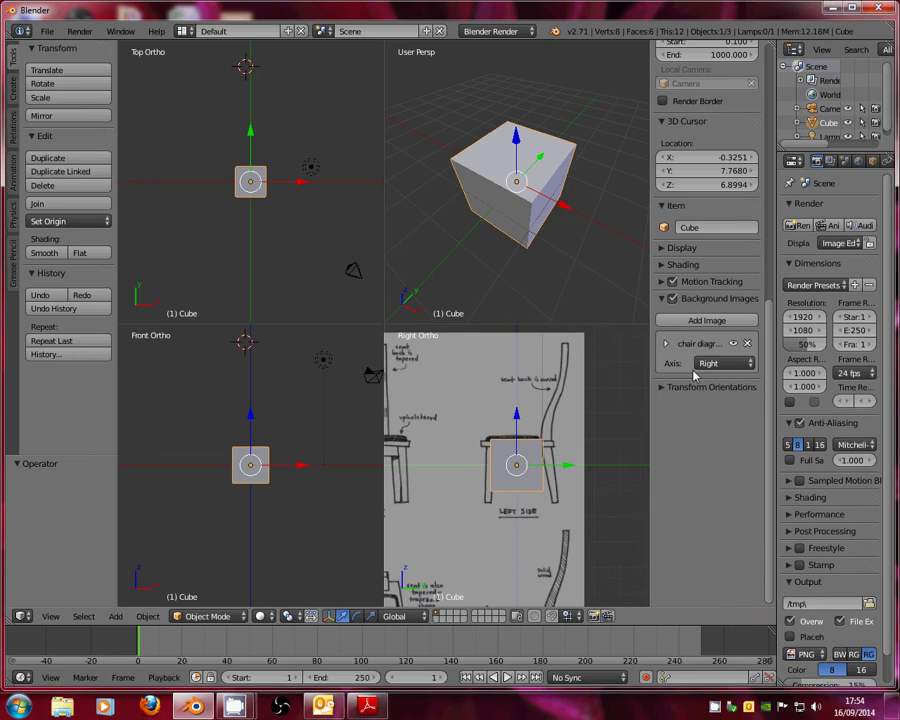
left_click(707, 320)
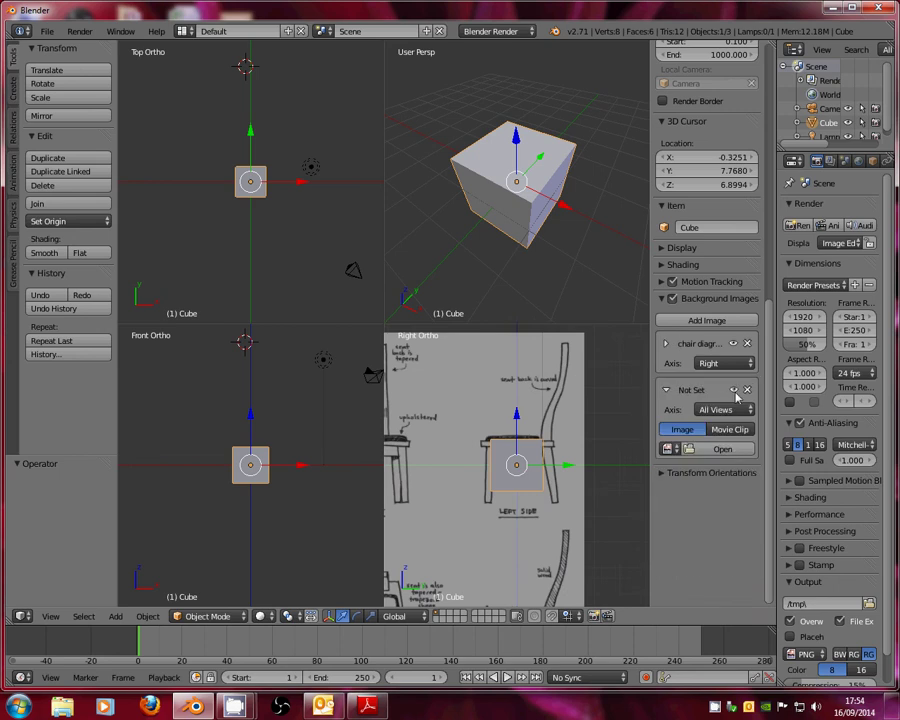
left_click(722, 409)
left_click(510, 379)
Load chair diagram.jpg from N:\My Pictures into the second background image entry, browsing the folder as thumbnails
left_click(722, 449)
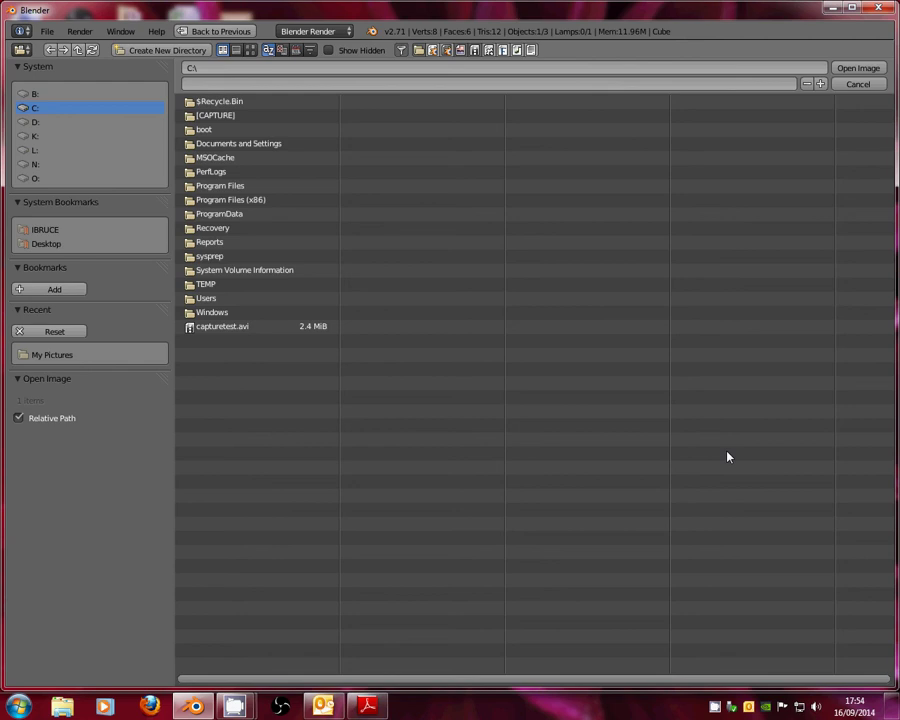
left_click(30, 164)
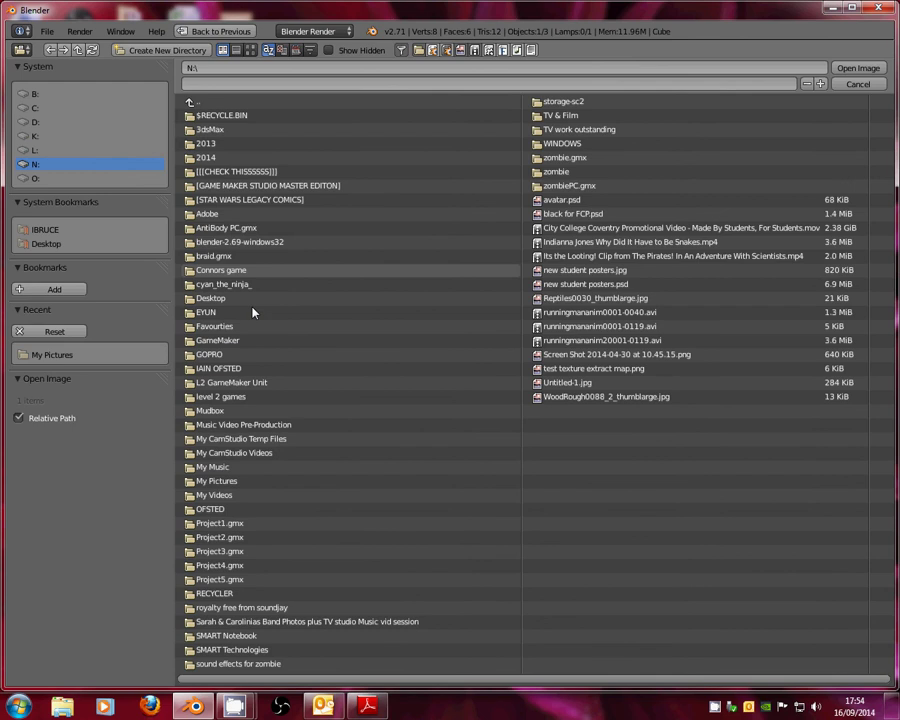
left_click(231, 481)
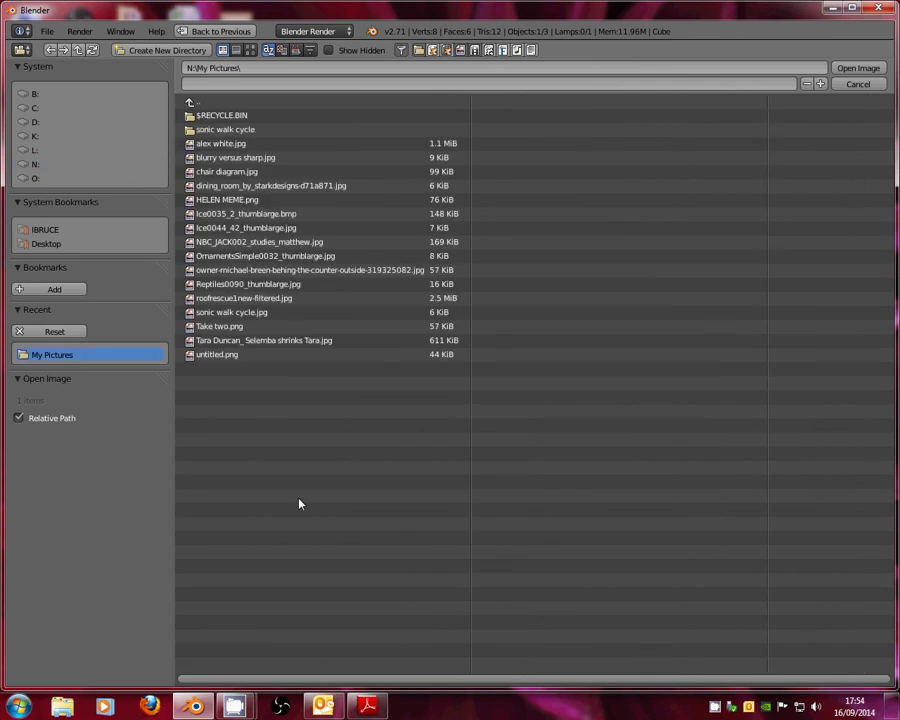
left_click(251, 50)
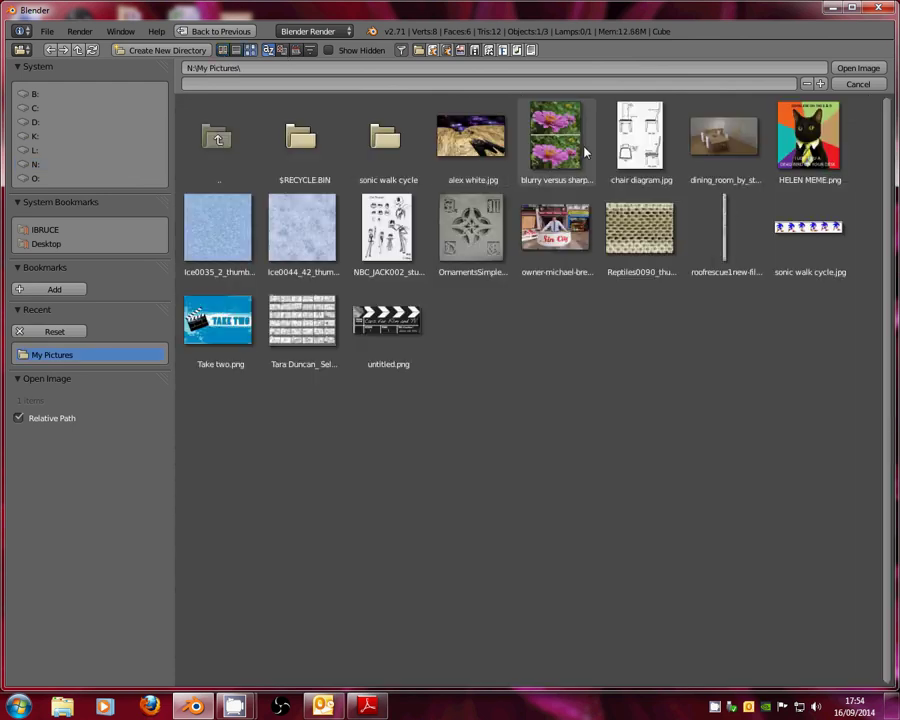
left_click(640, 138)
left_click(848, 84)
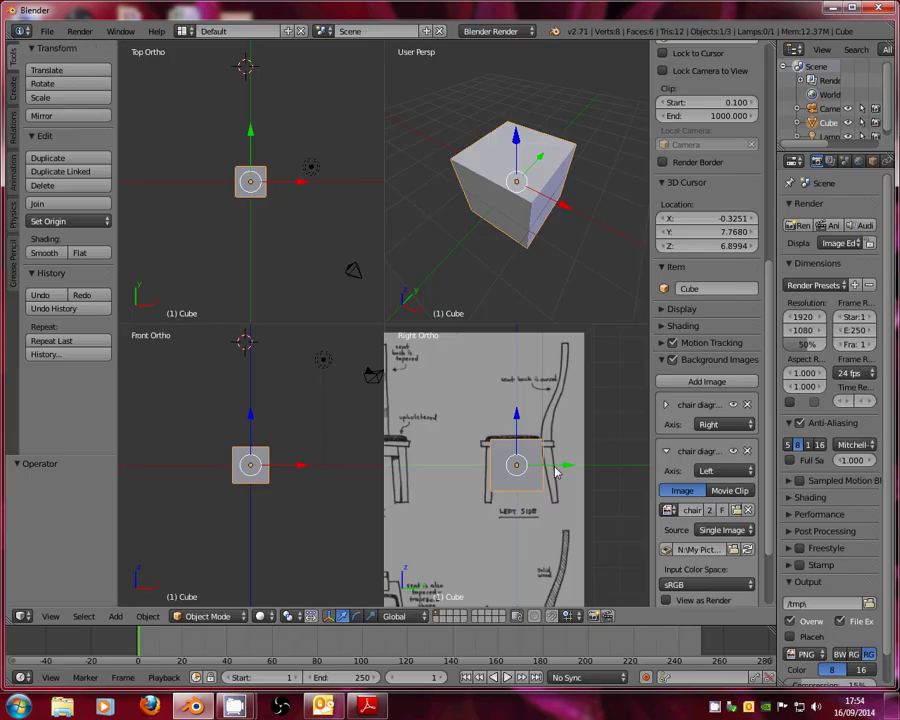
Assign the second background image to the Front view and offset it 3.100 horizontally and -1.600 vertically, aligning the front chair drawing with the cube
scroll(720, 414, "down", 3)
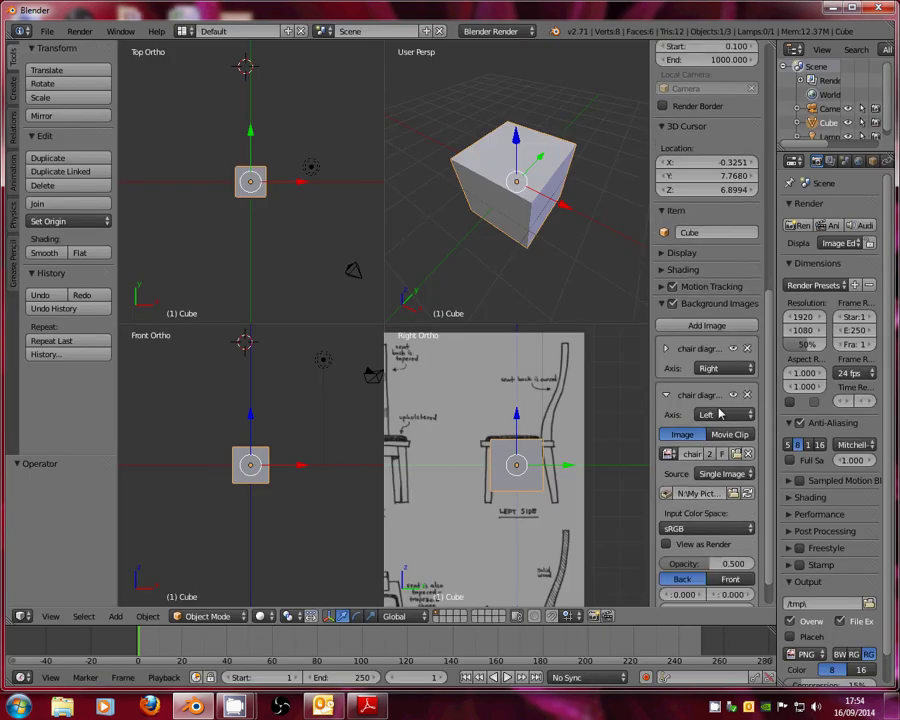
left_click(718, 414)
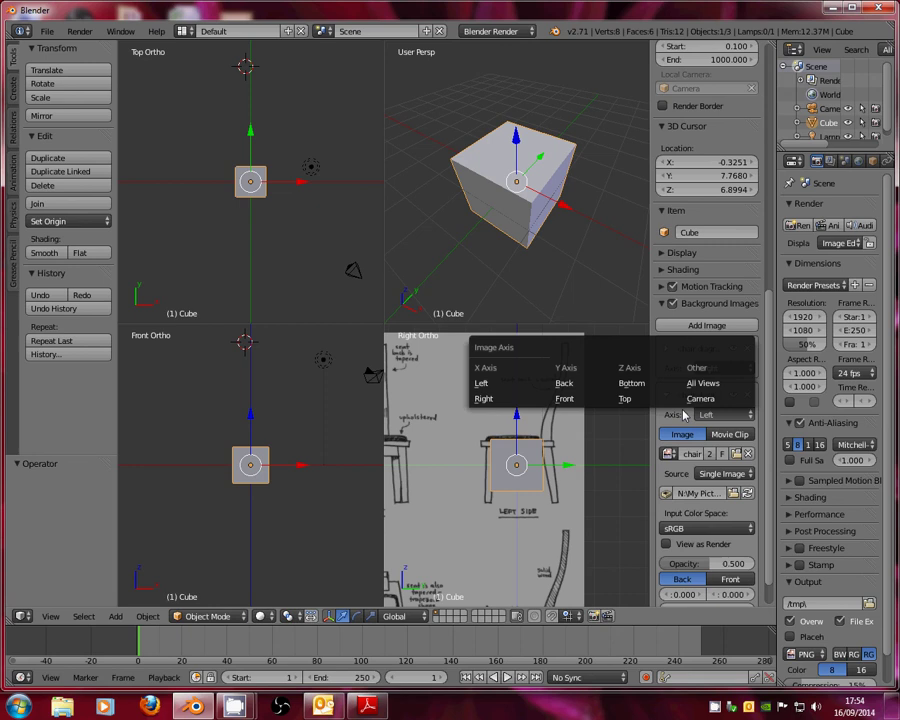
left_click(564, 398)
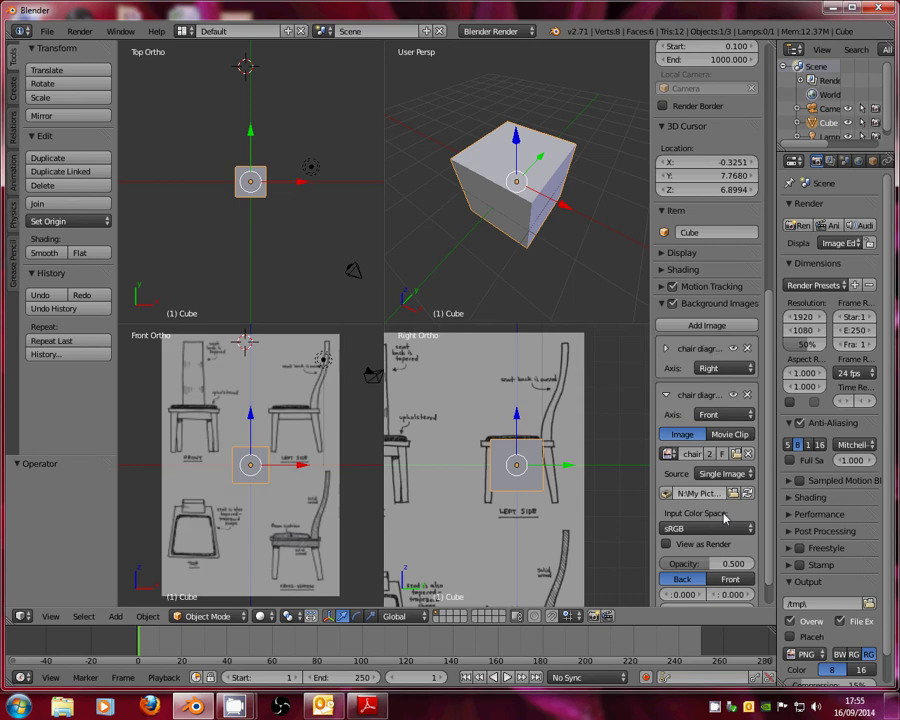
scroll(727, 516, "down", 2)
left_click_drag(688, 559, 668, 566)
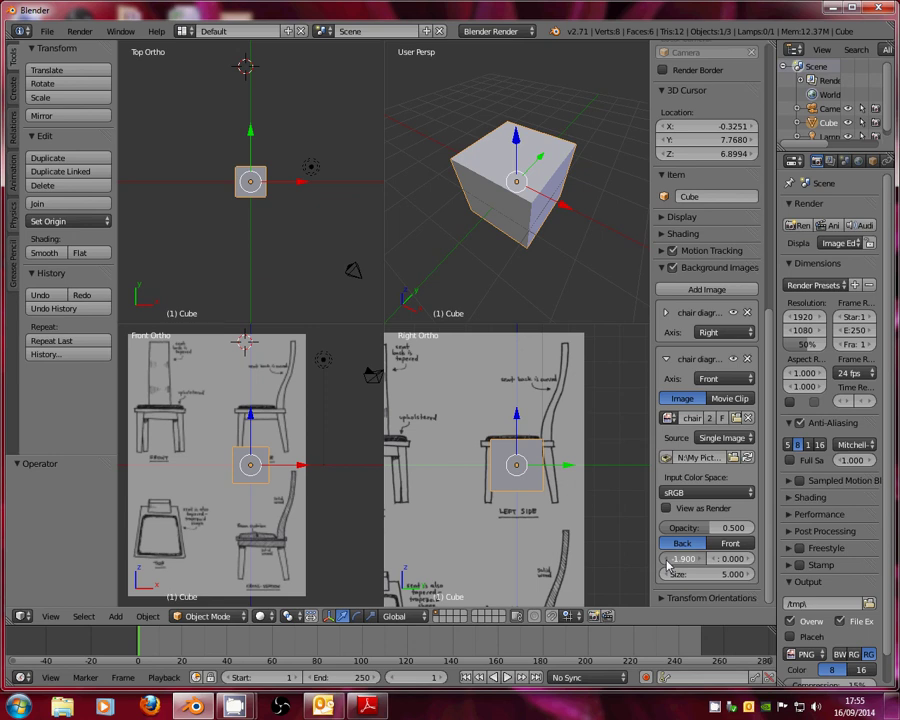
mouse_move(668, 566)
left_mouse_down()
mouse_move(718, 567)
mouse_move(693, 561)
mouse_move(158, 193)
left_mouse_up()
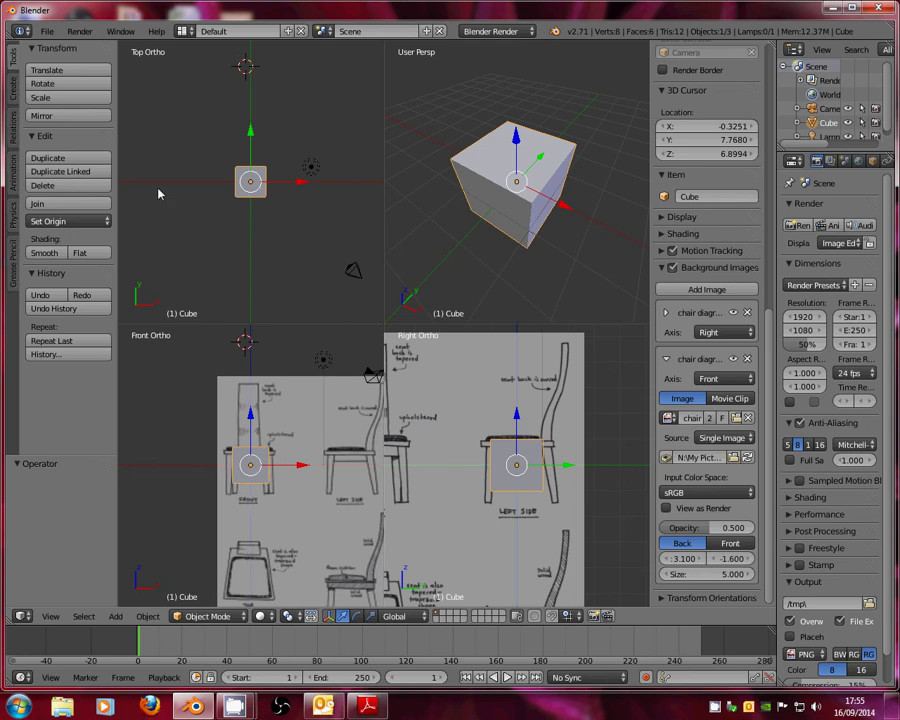
Collapse the Front view's background image settings and add a third background image entry assigned to the Top view
left_click(664, 359)
left_click(706, 289)
left_click(716, 427)
left_click(625, 408)
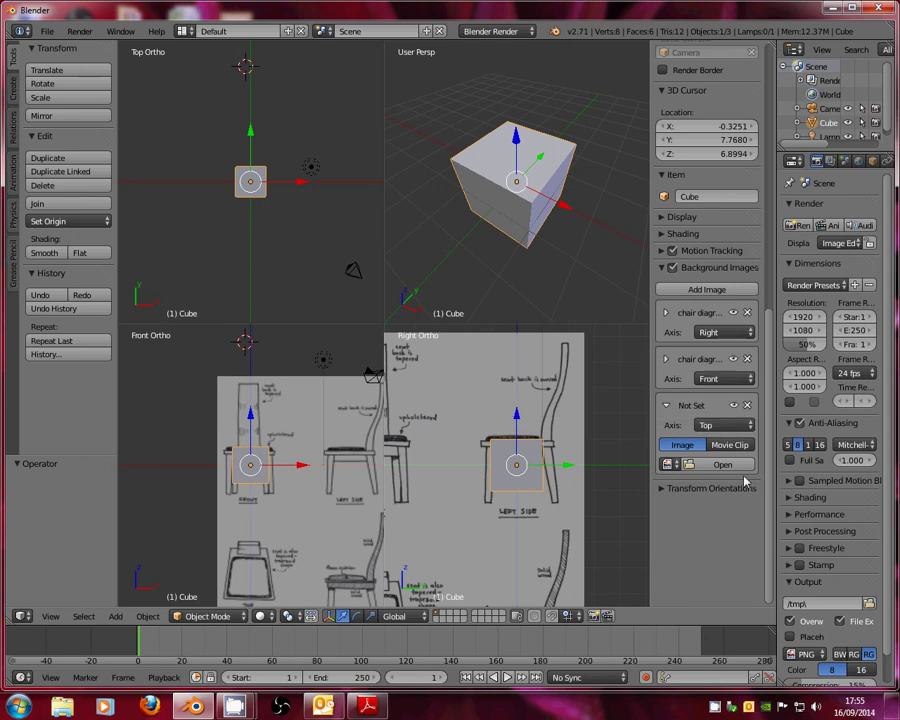
Load chair diagram.jpg from the My Pictures folder, reached through the home folder bookmark, into the Top view's background entry
left_click(735, 465)
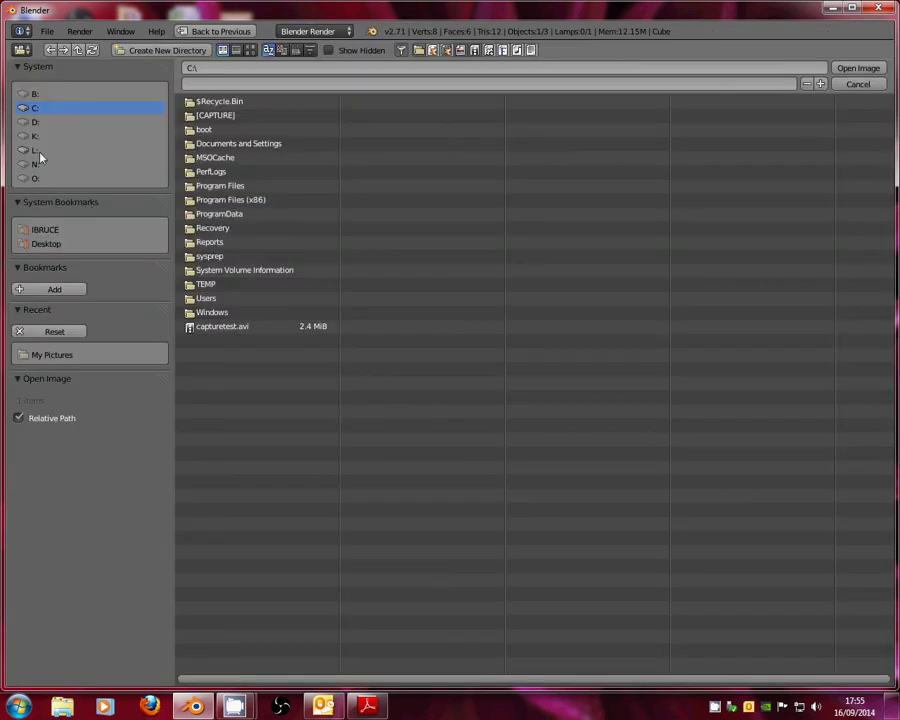
left_click(40, 231)
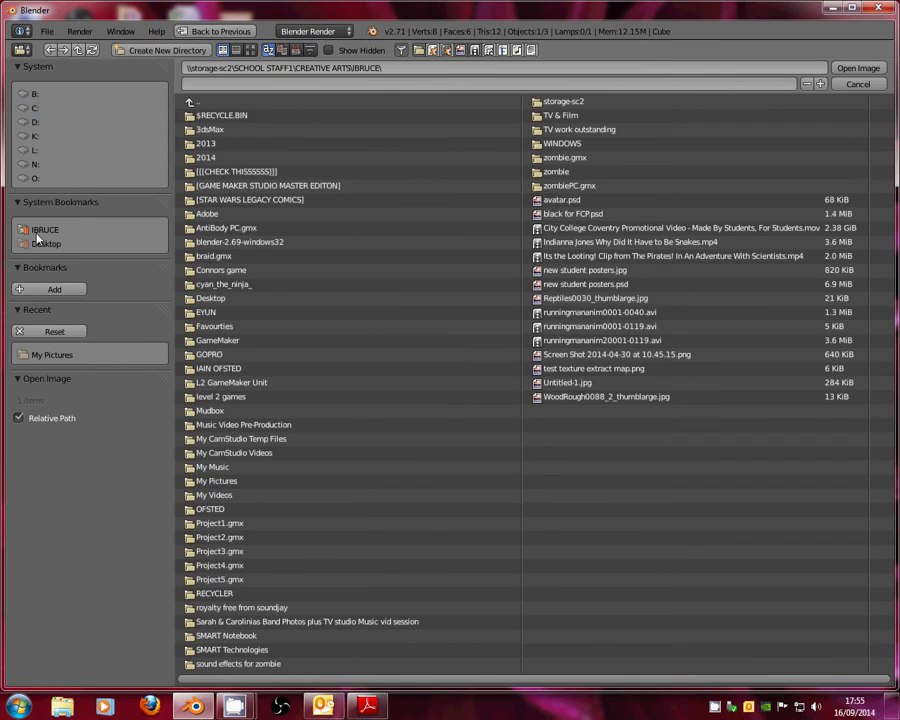
double_click(240, 483)
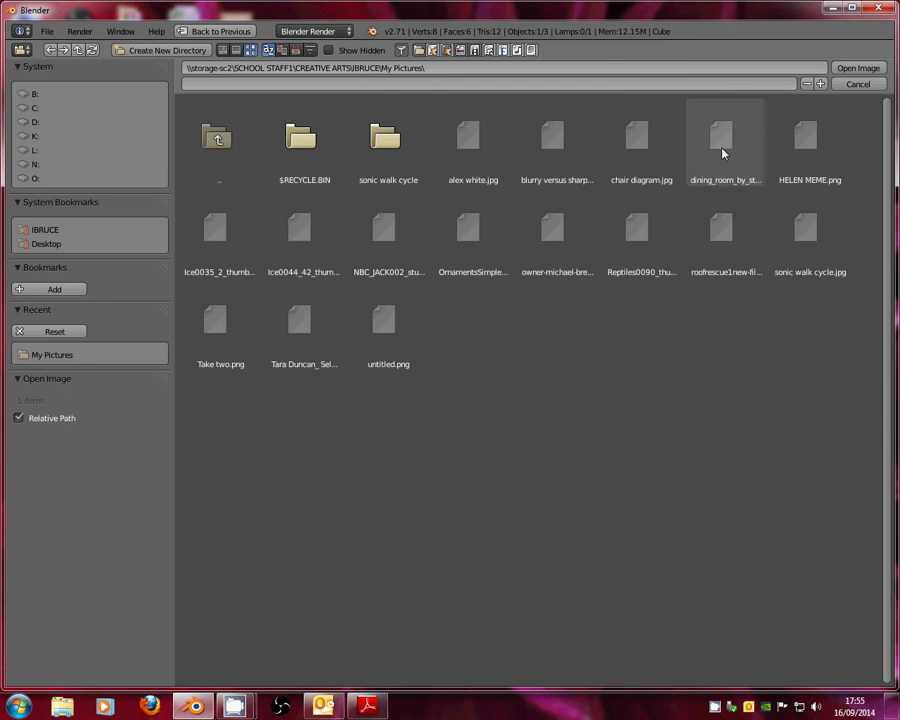
left_click(630, 152)
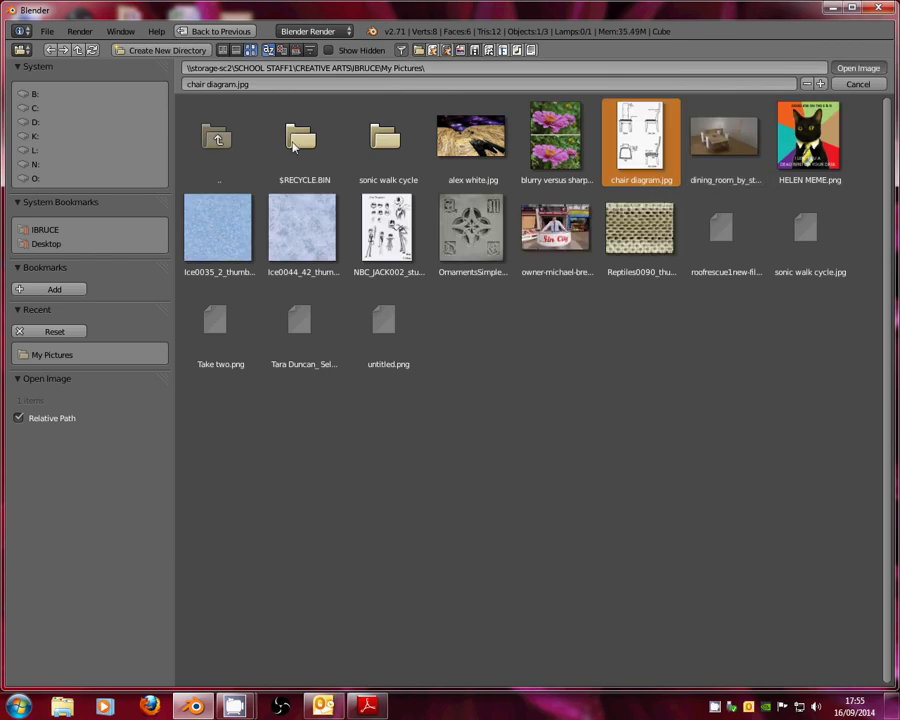
double_click(659, 148)
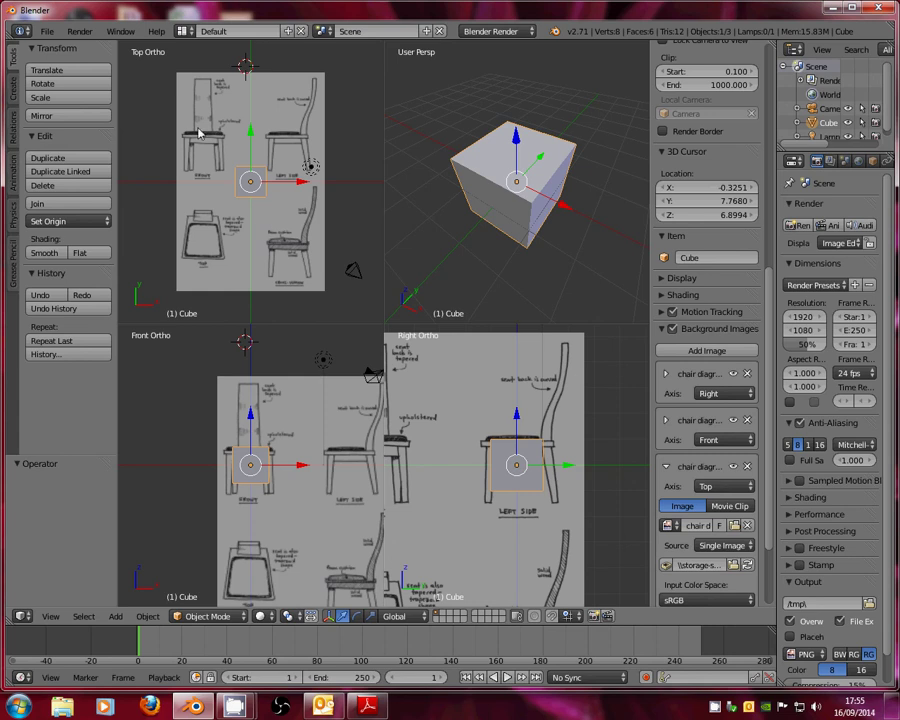
Offset the Top view's background image to align its top chair drawing with the cube, and set the Right view image's horizontal offset to -2.800
scroll(690, 540, "down", 3)
left_click_drag(680, 560, 737, 563)
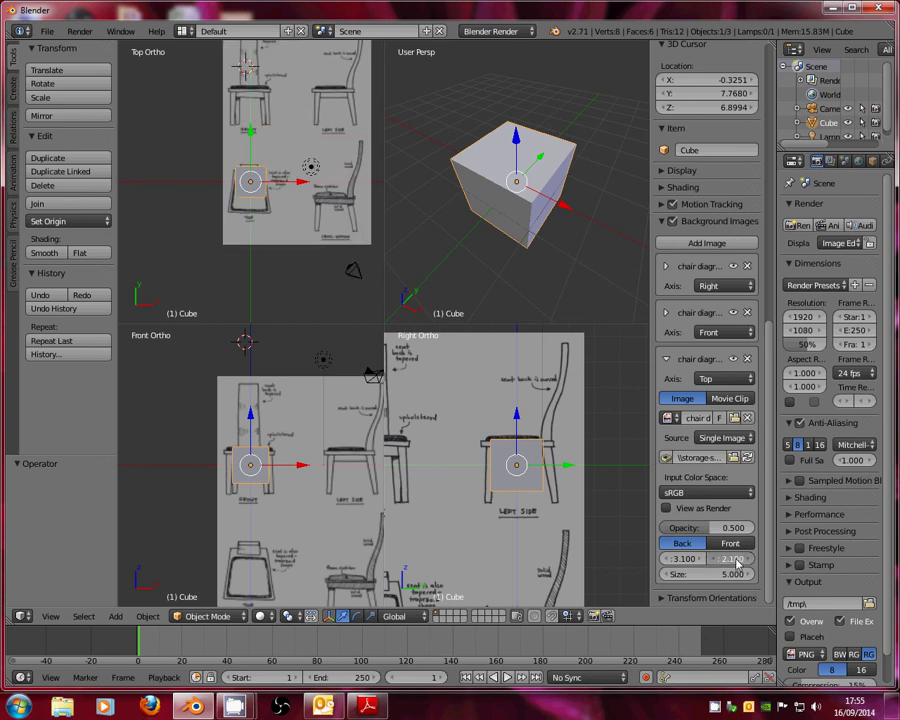
left_click_drag(683, 562, 717, 562)
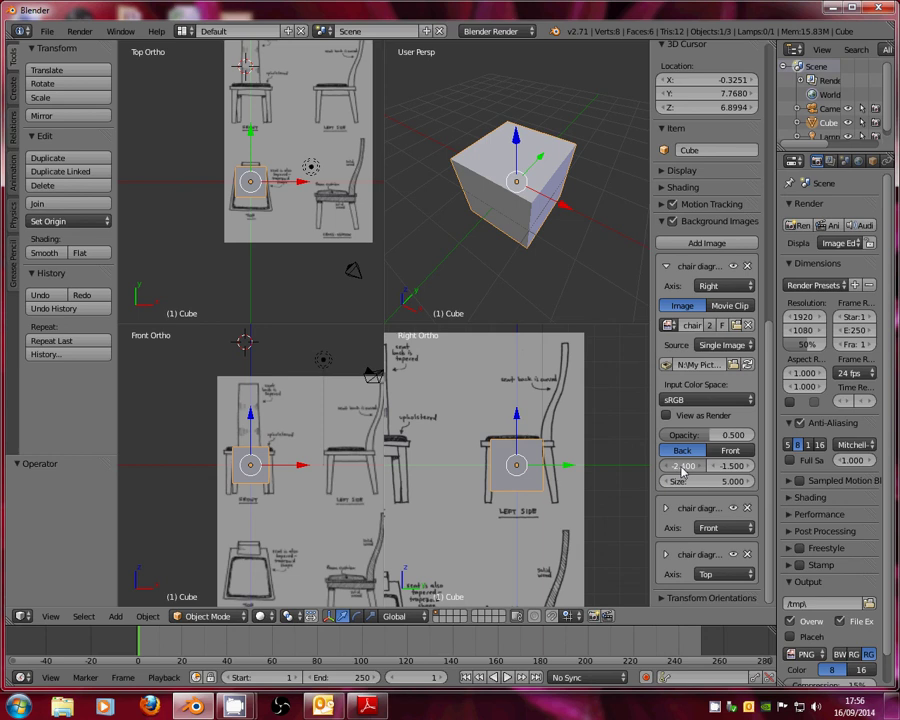
left_click_drag(683, 471, 493, 406)
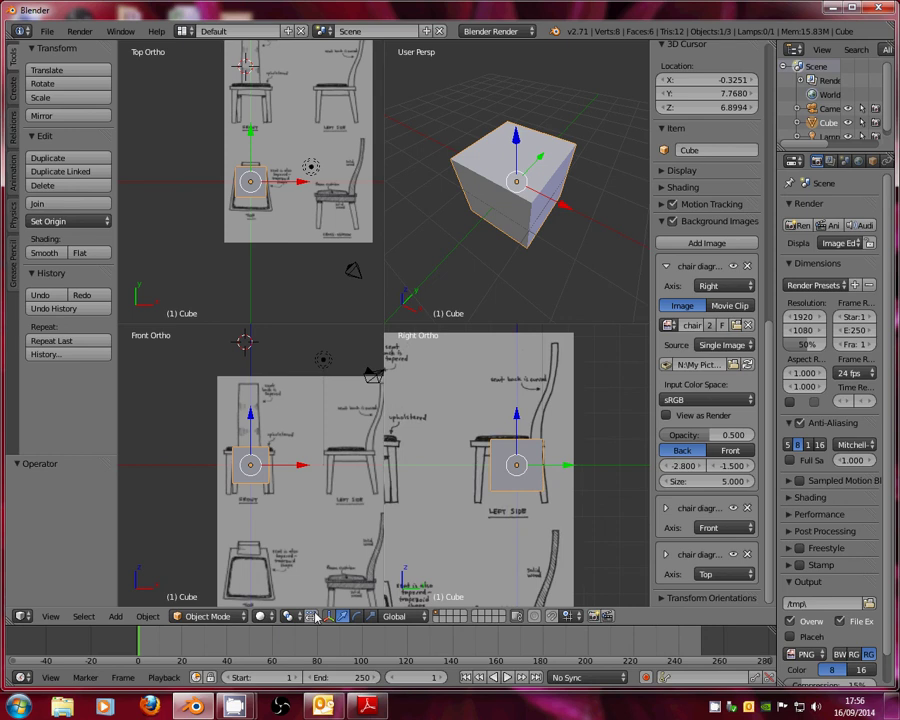
Enter Edit Mode and scale the whole cube along Z by about 0.201 to form a thin seat slab
left_click(218, 616)
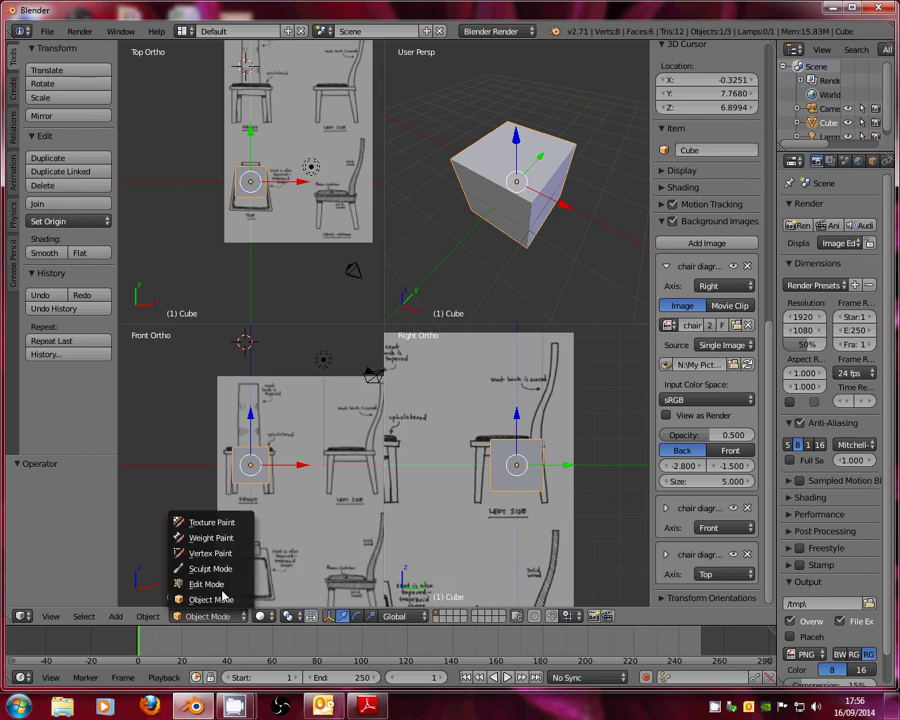
left_click(212, 585)
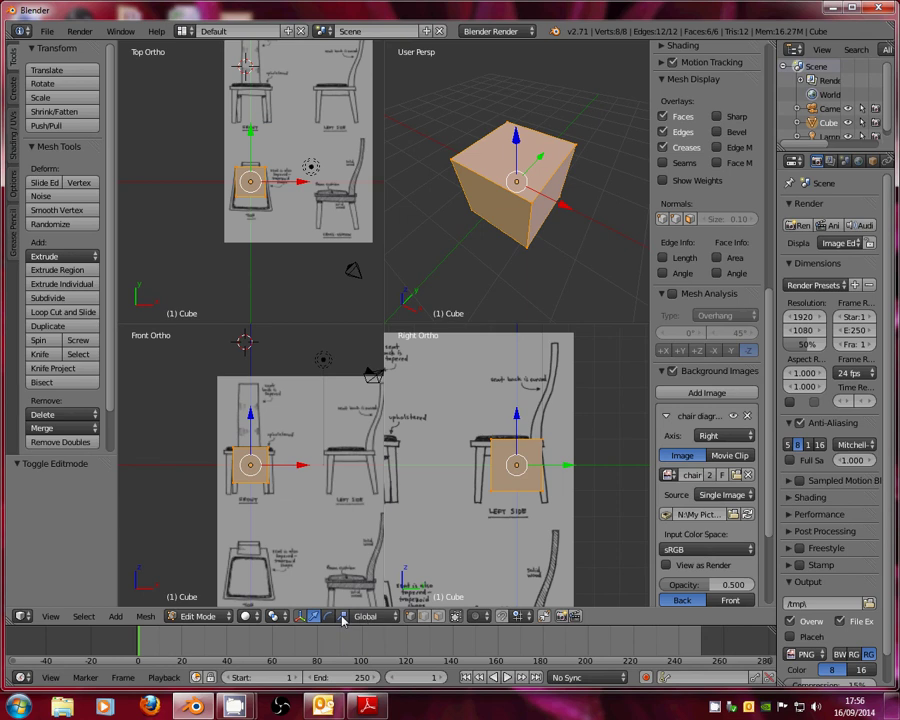
left_click(342, 617)
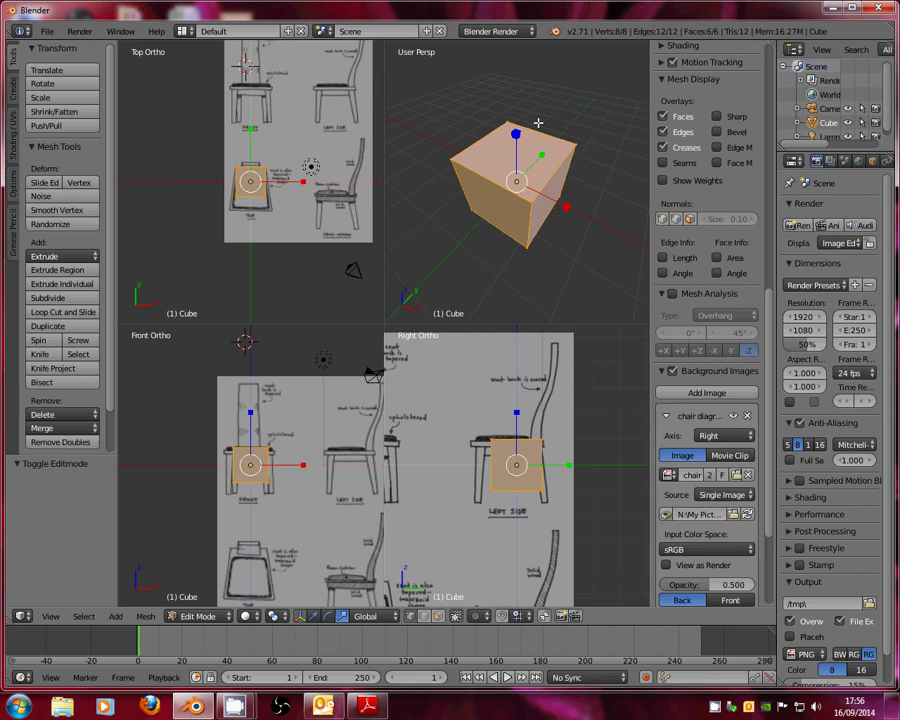
left_click_drag(516, 412, 518, 454)
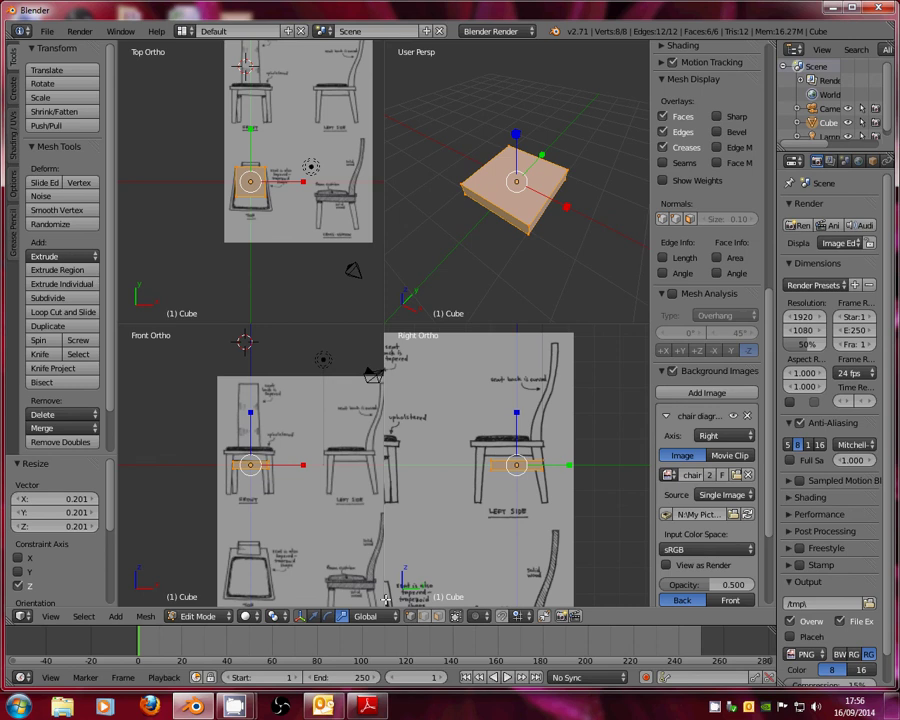
Move the slab up along Z by about 0.547 towards the seat in the drawings
key("g")
key("z")
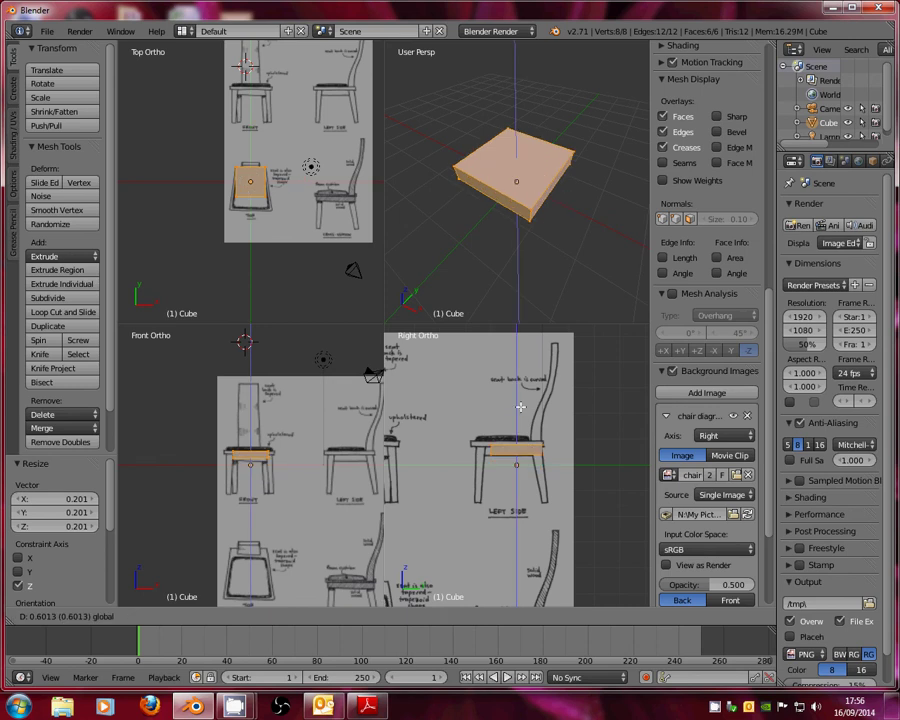
left_click(520, 409)
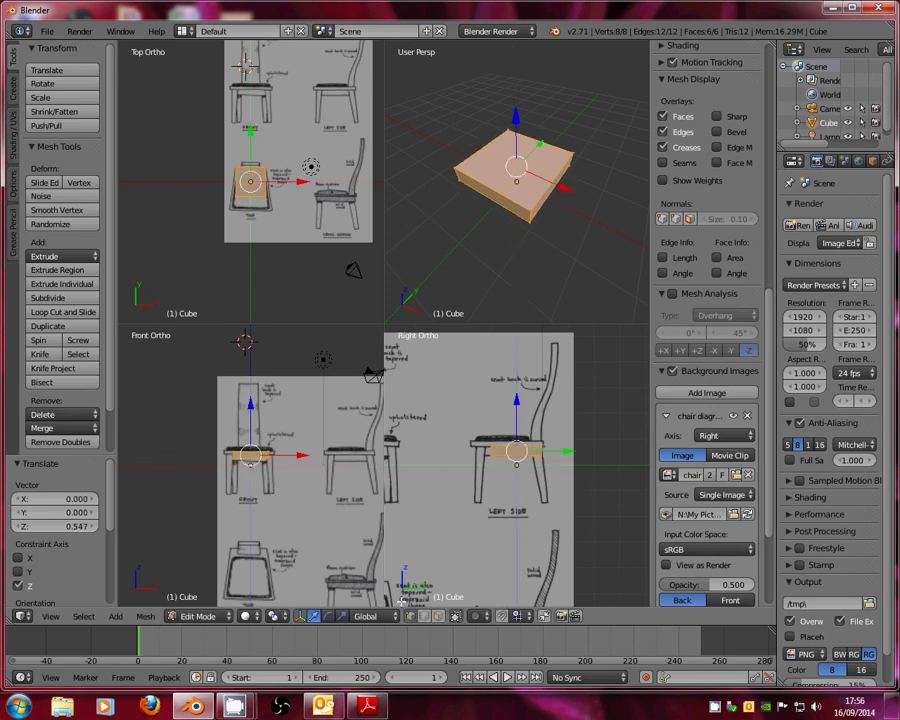
Scale the slab by about 1.228 in X and to the side drawing's seat depth in Y, and move it -0.301 in Y and 0.219 in Z
left_click(343, 616)
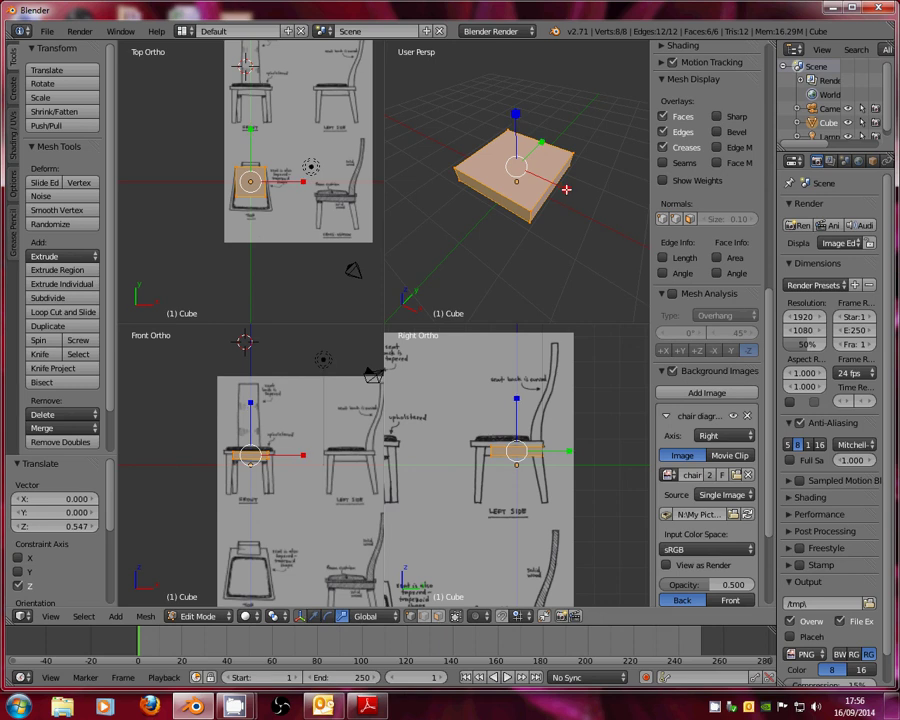
left_click_drag(566, 189, 578, 196)
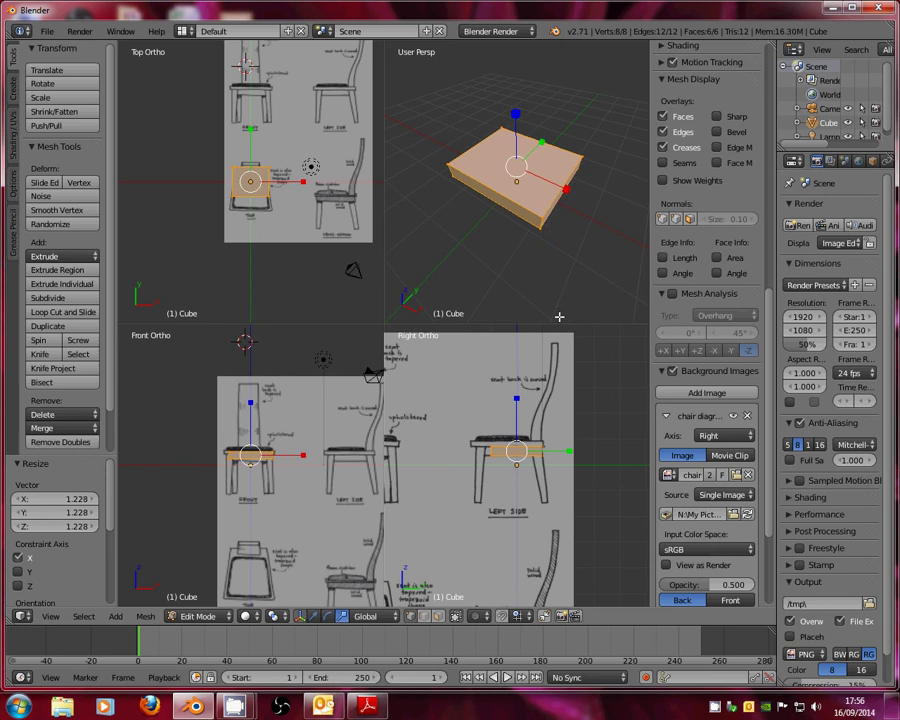
mouse_move(568, 452)
left_mouse_down()
mouse_move(584, 450)
mouse_move(558, 452)
left_mouse_up()
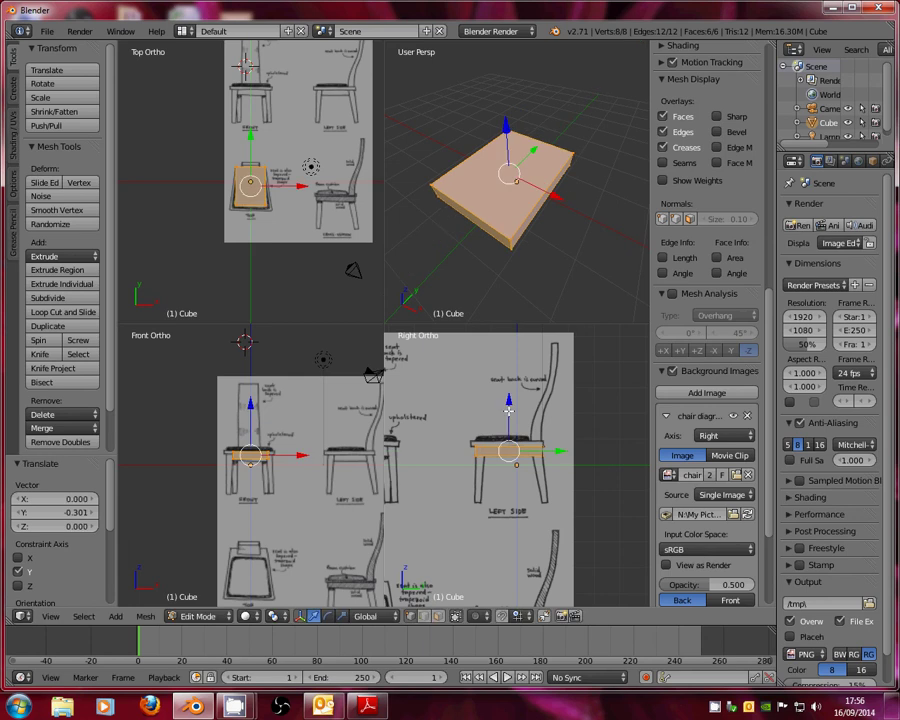
left_click_drag(509, 410, 511, 408)
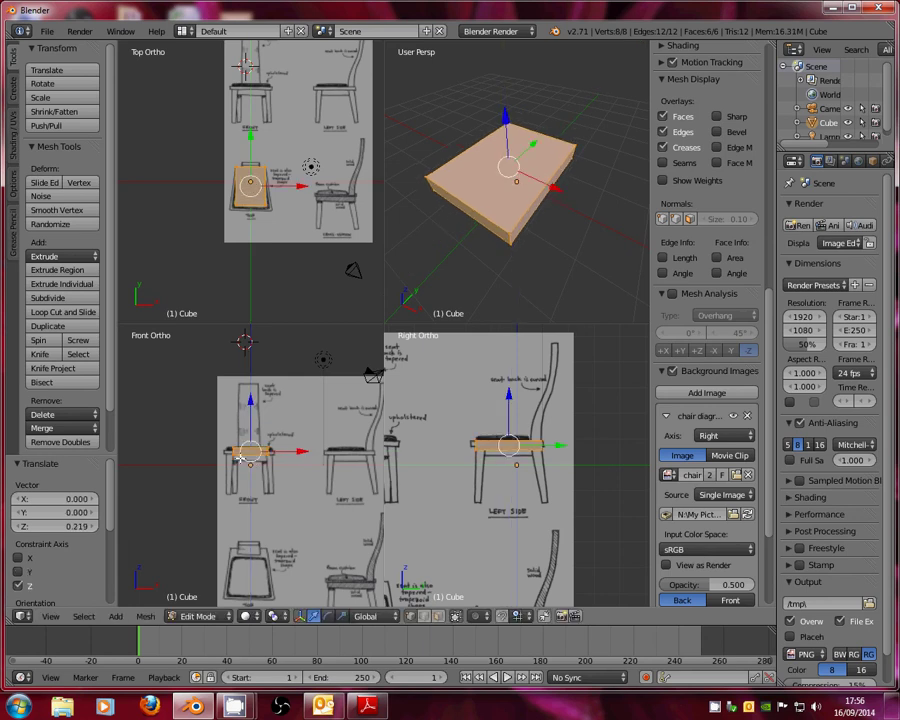
Widen the slab along X to match the seat width in the front chair drawing, and shift it about -0.111 in X
scroll(240, 457, "up", 3)
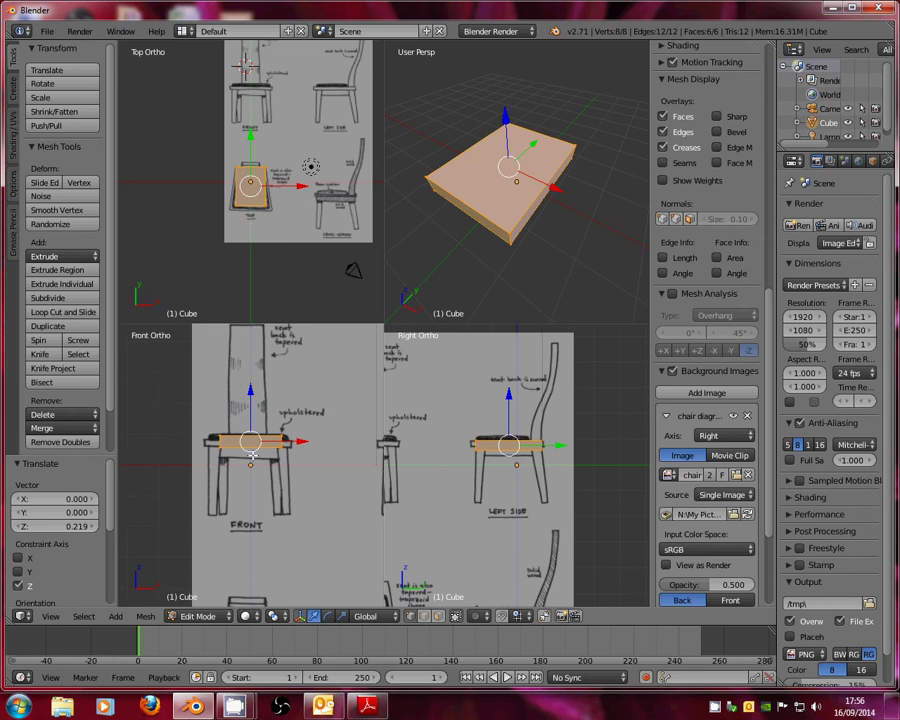
scroll(252, 455, "up", 2)
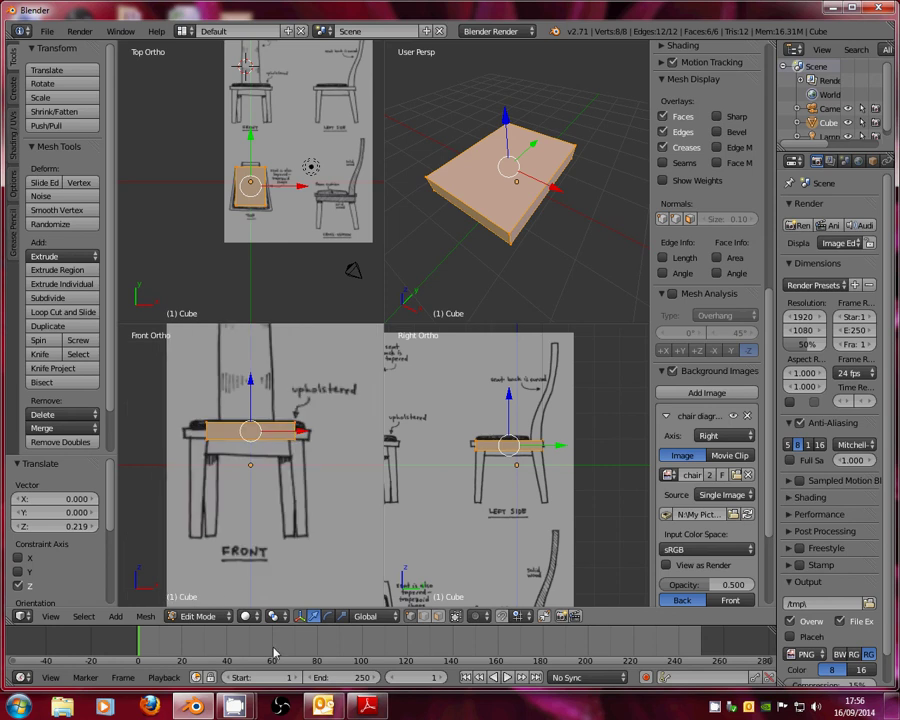
left_click(342, 616)
left_click_drag(298, 436, 321, 430)
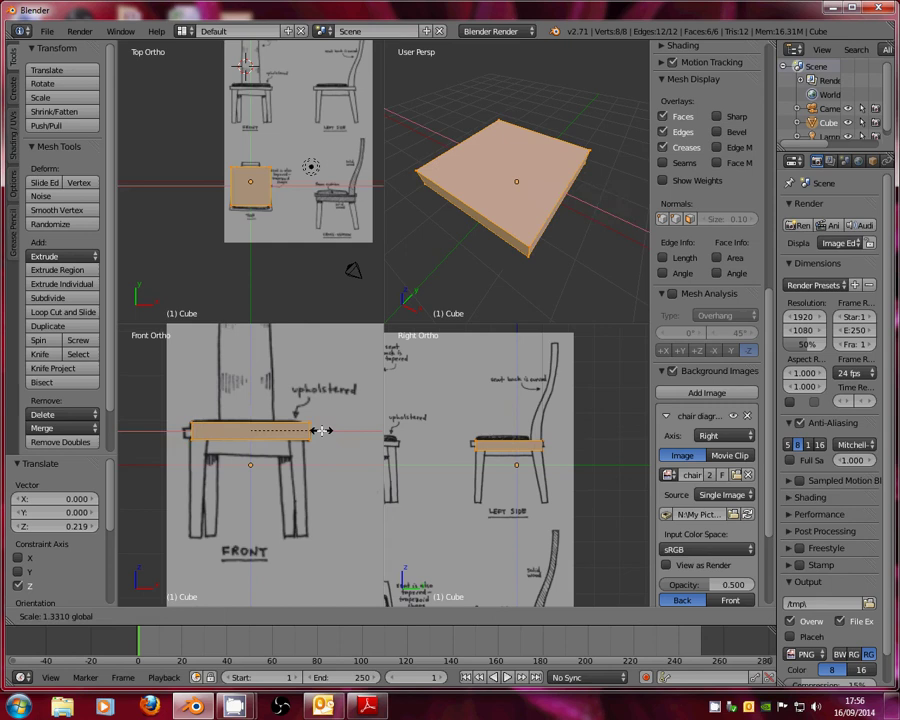
left_click_drag(321, 430, 295, 431)
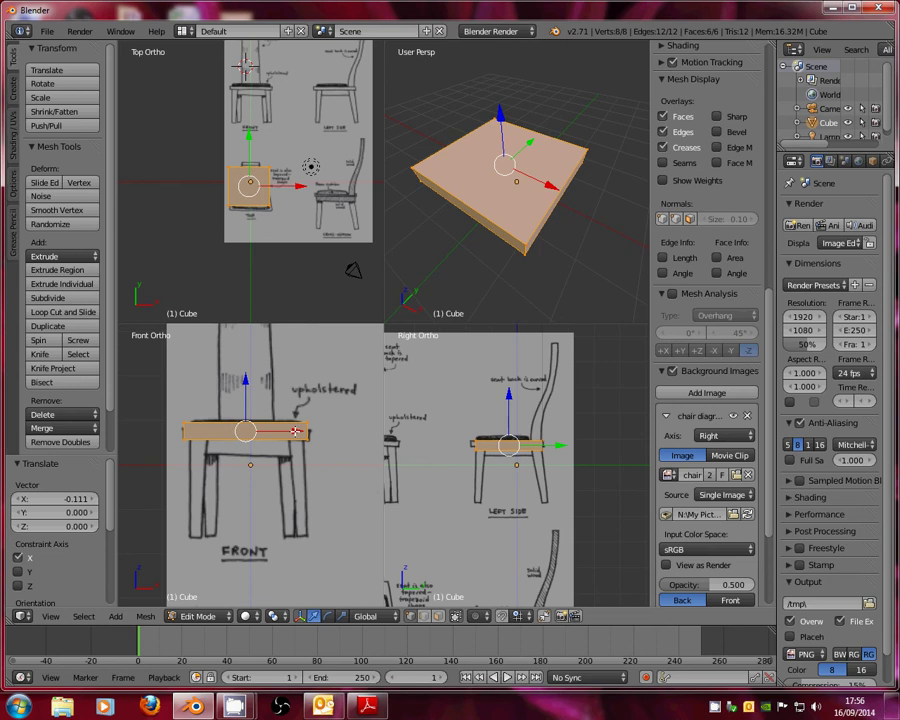
Align the slab with the seat in the top drawing, moving it -0.046 in Y, 0.091 in X and 0.023 in Y
scroll(250, 142, "up", 4)
left_click_drag(250, 142, 250, 145)
key("g")
key("x")
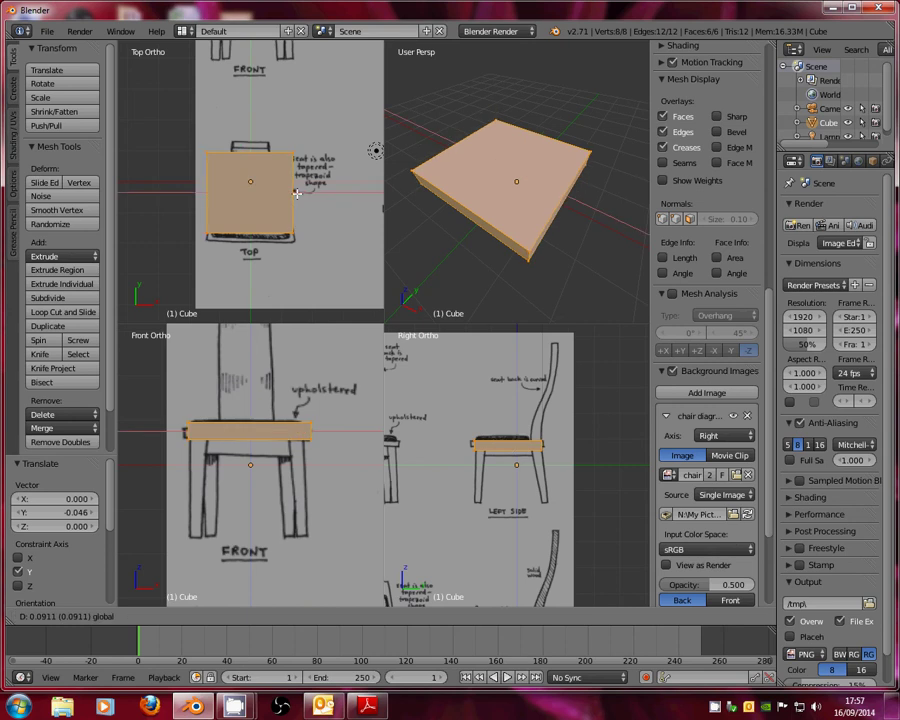
left_click(297, 193)
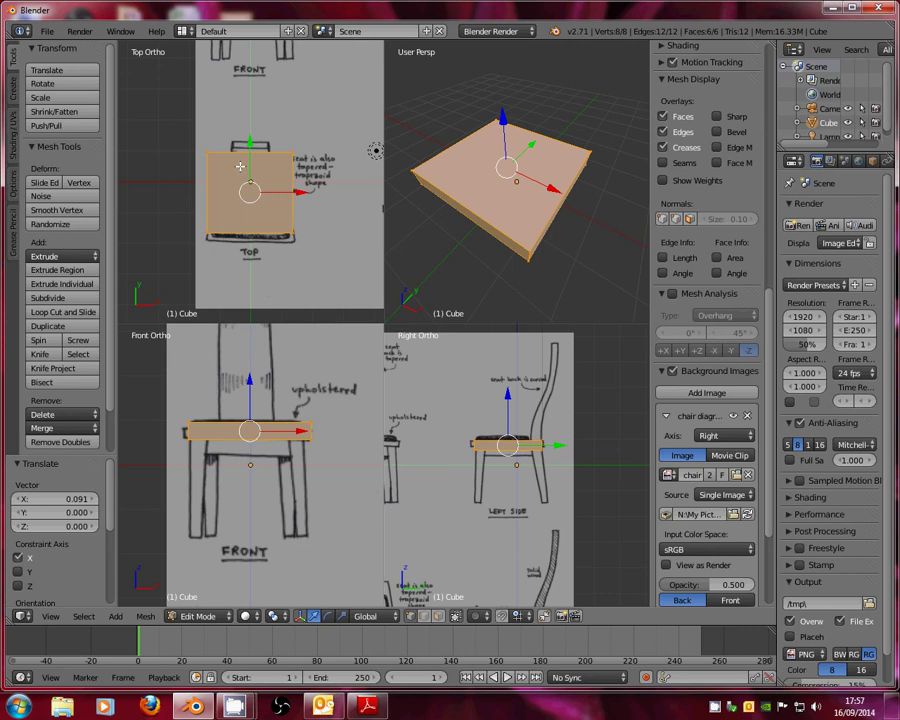
key("g")
key("y")
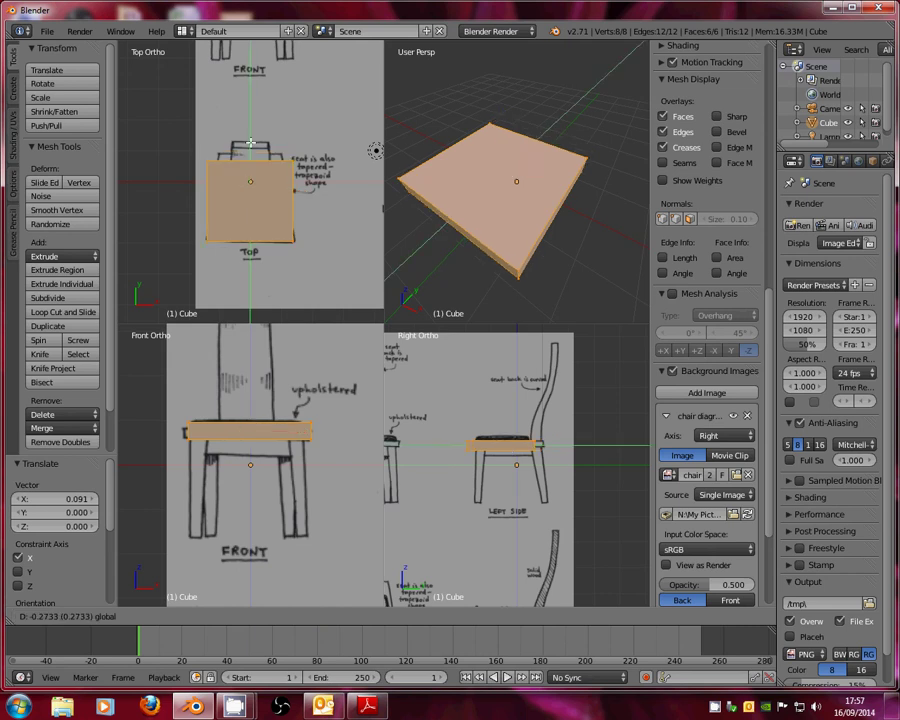
left_click(551, 183)
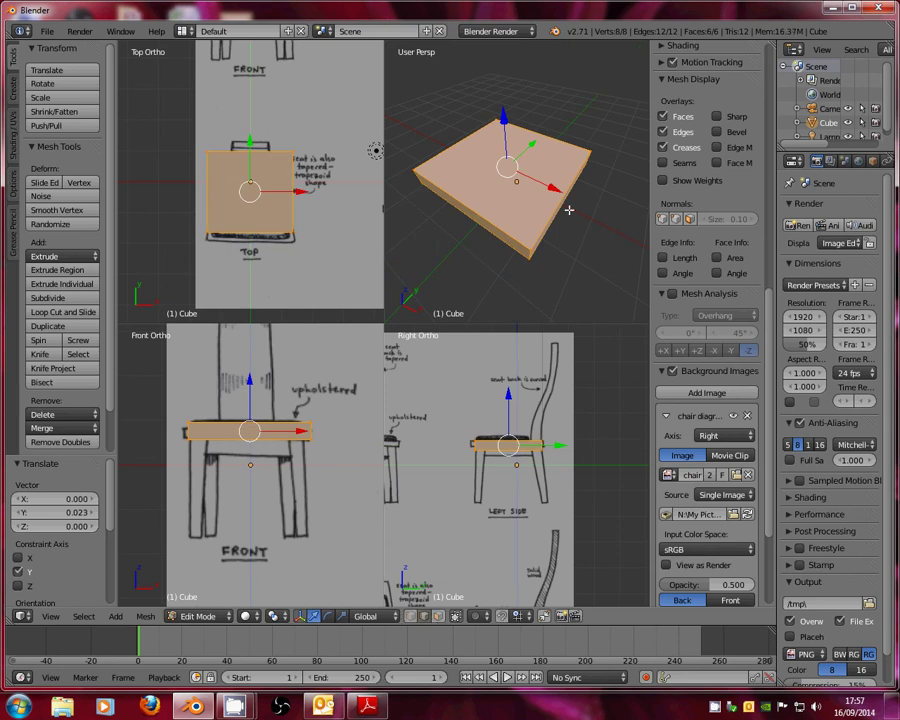
Taper the slab towards the back by moving its right rear vertical edge -0.319 and its left rear edge 0.364 along X
middle_click_drag(569, 210, 472, 183)
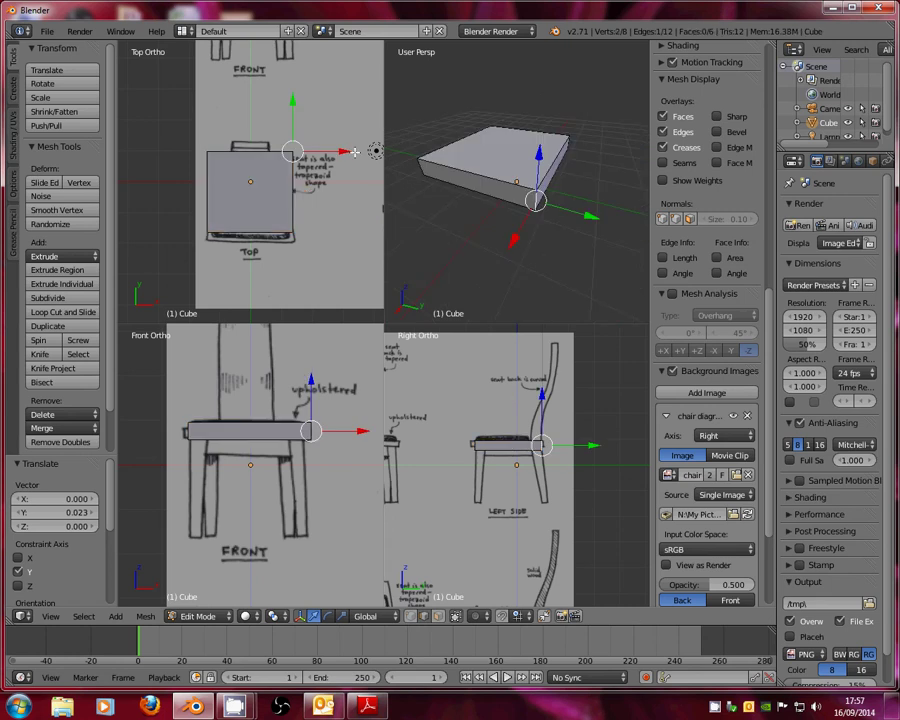
mouse_move(355, 152)
left_mouse_down()
mouse_move(327, 150)
mouse_move(339, 150)
left_mouse_up()
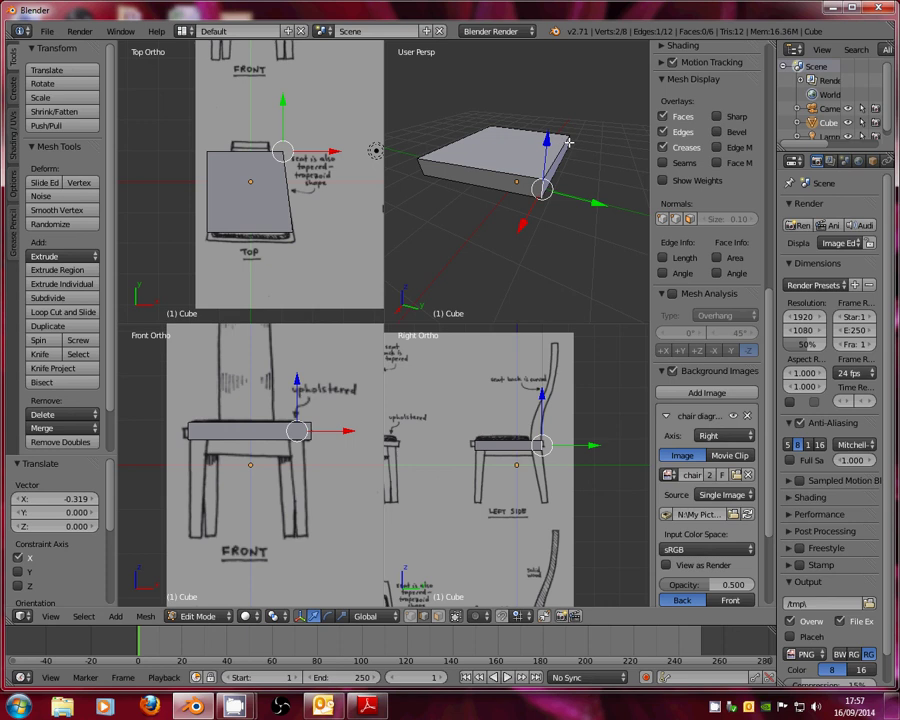
key("g")
key("x")
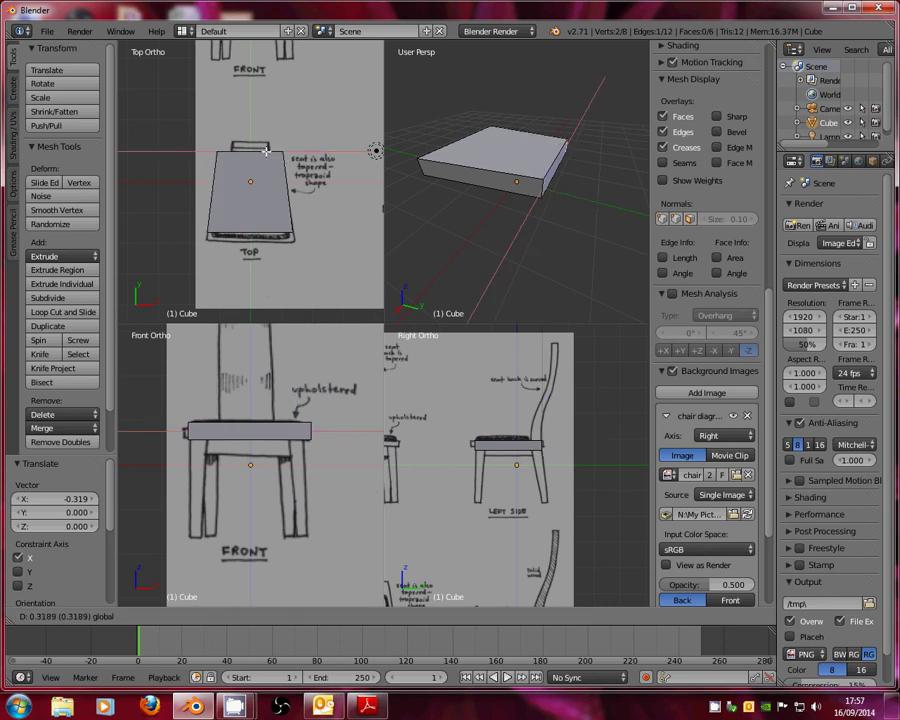
left_click(267, 150)
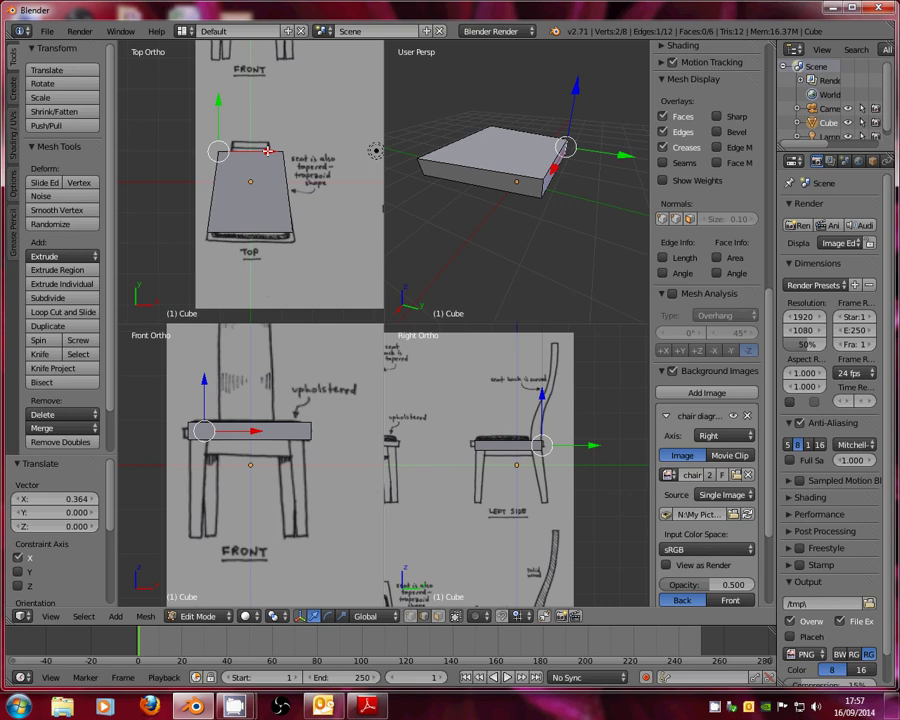
Switch to face selection and move the slab's front face along Y by -0.273 and 0.055 to match the drawn front edge
right_click(198, 427)
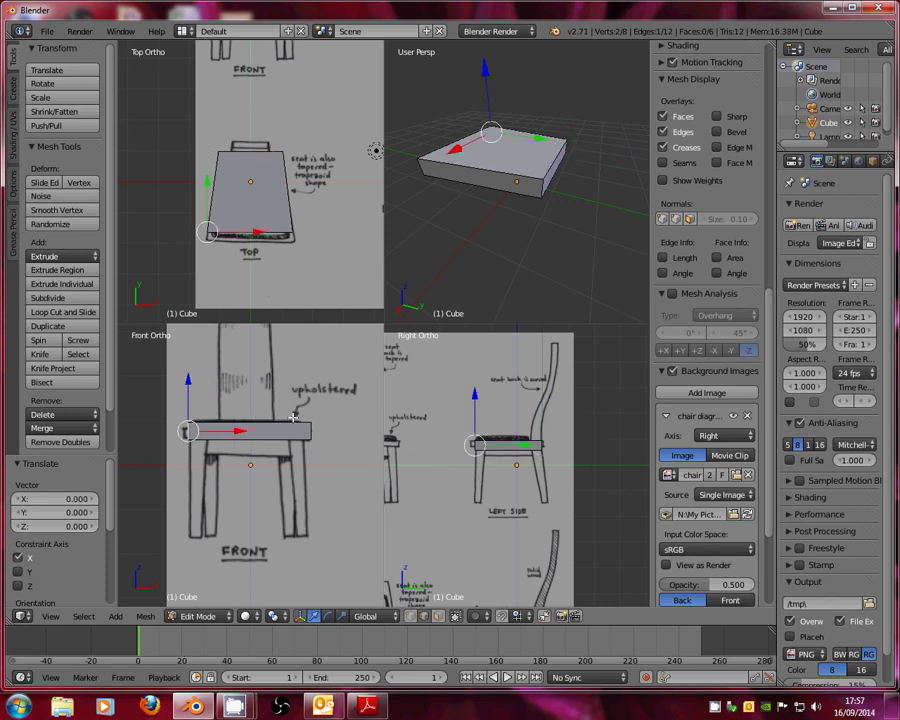
key("a")
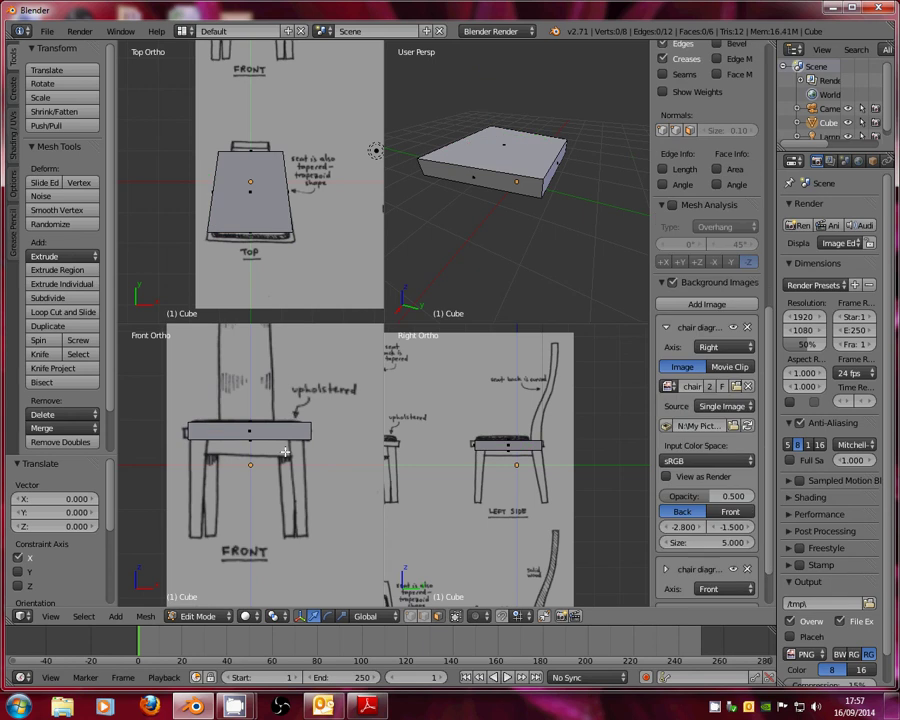
right_click(249, 192)
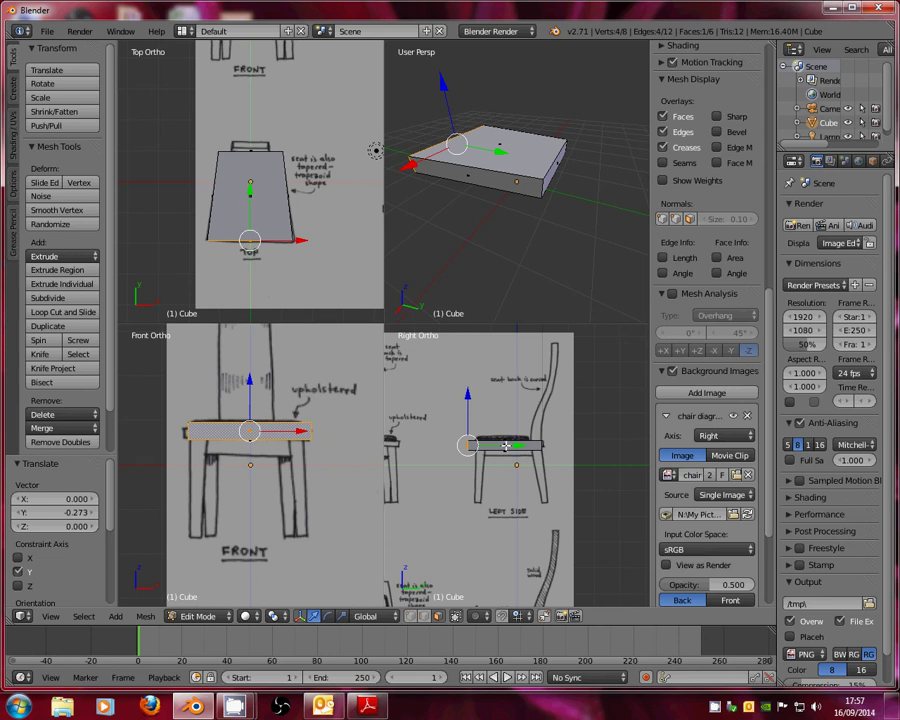
left_click_drag(506, 446, 509, 446)
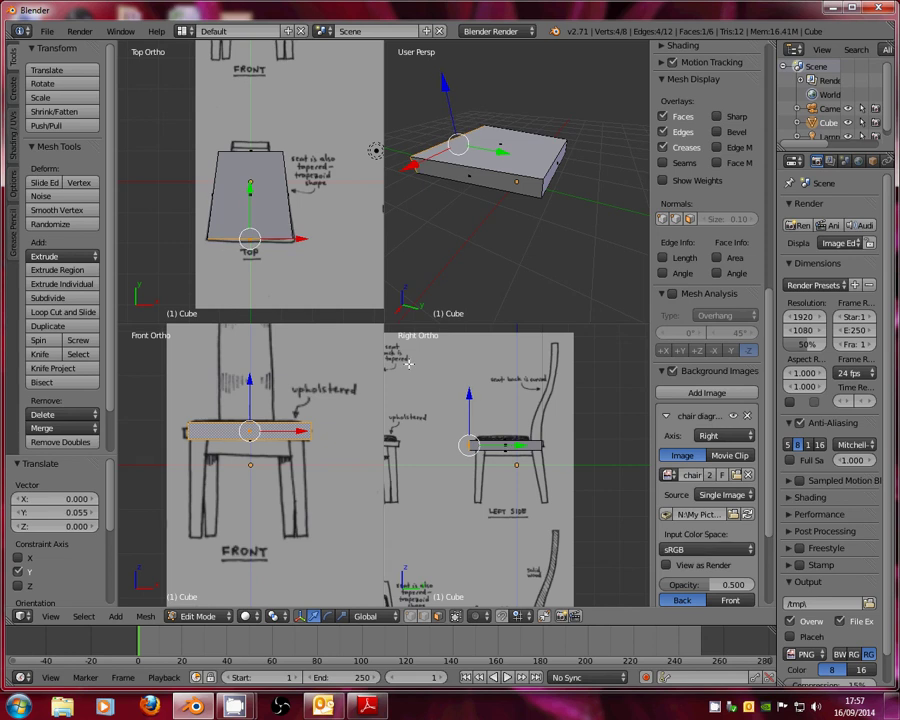
Select the slab's underside and subdivide it with one cut per pass into a four-by-four grid of faces
middle_click_drag(515, 235, 523, 190)
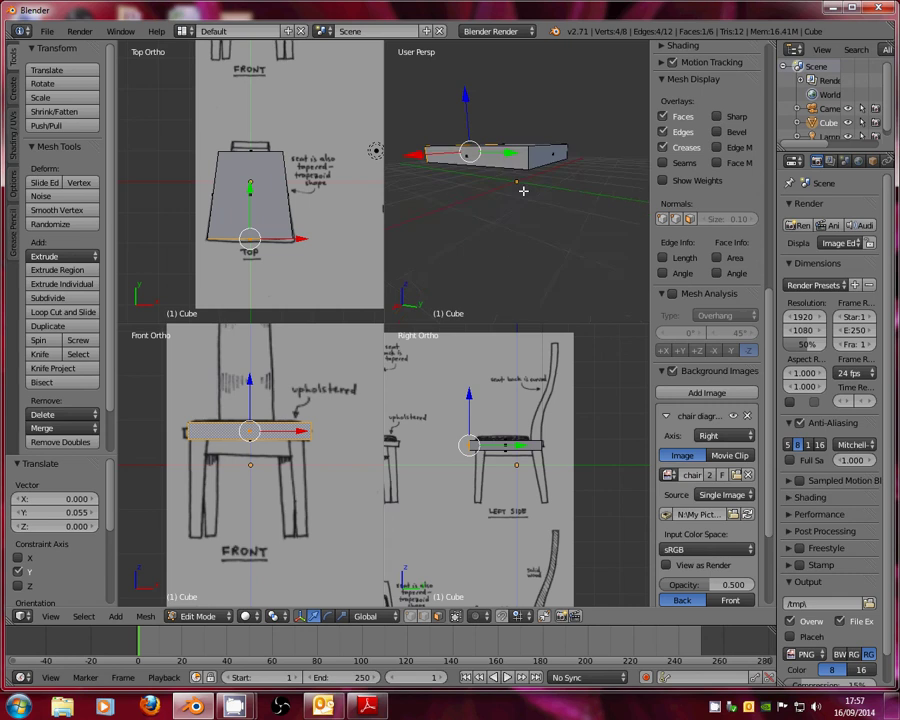
middle_click_drag(523, 191, 500, 130)
right_click(492, 190)
middle_click_drag(491, 190, 560, 145)
right_click(548, 123, "ctrl")
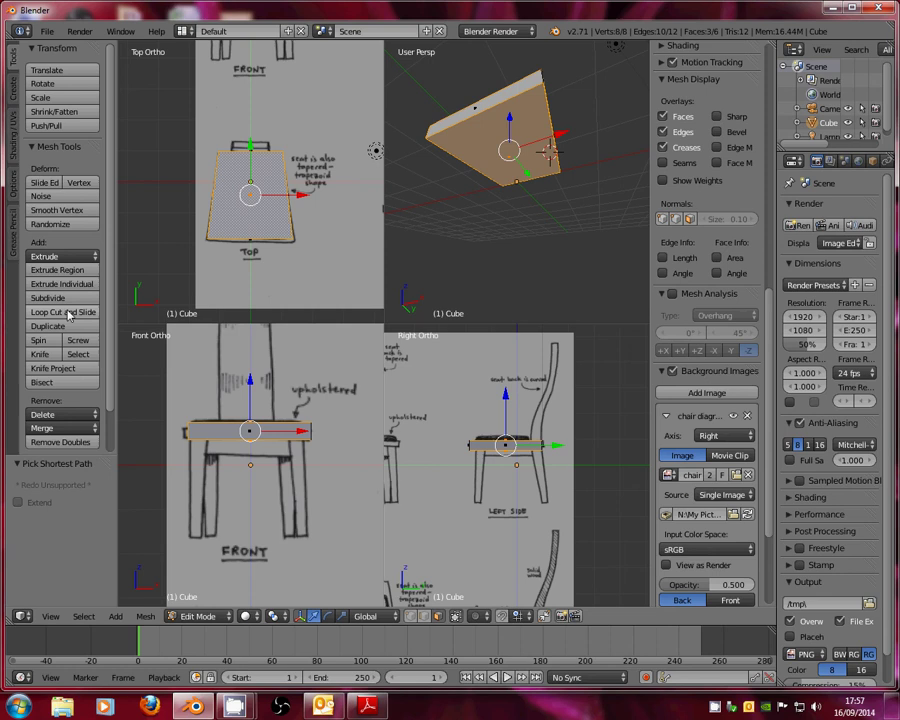
left_click(62, 298)
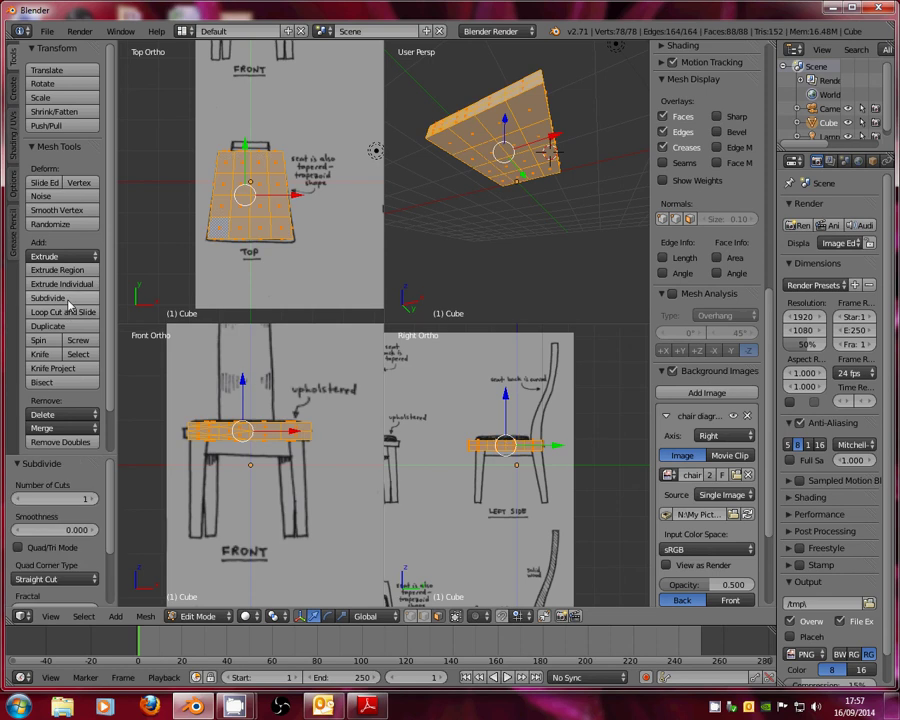
right_click(504, 177)
right_click(553, 165)
right_click(536, 101)
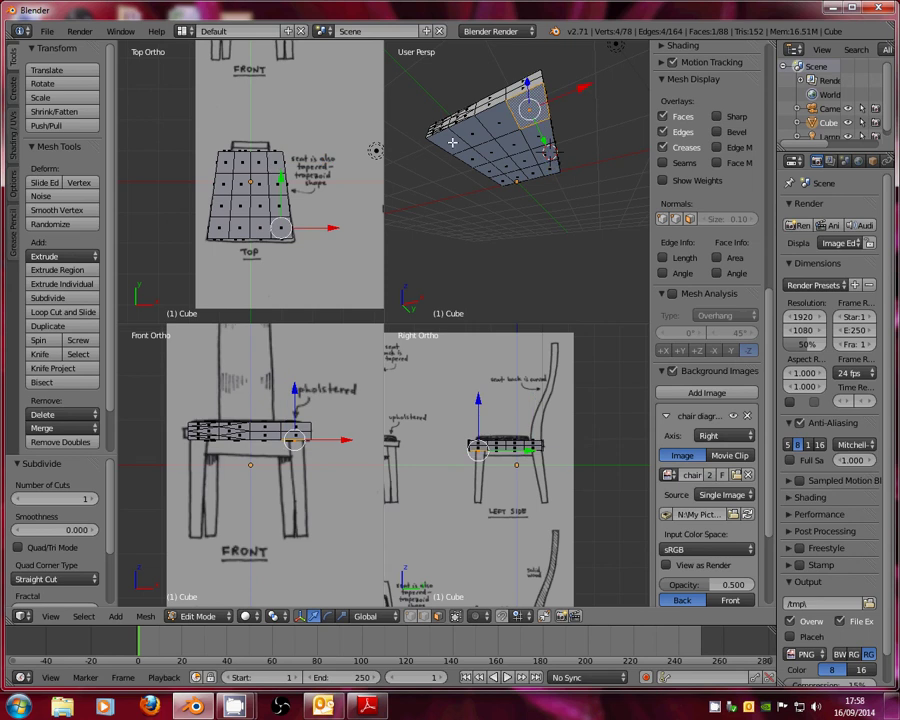
right_click(504, 181)
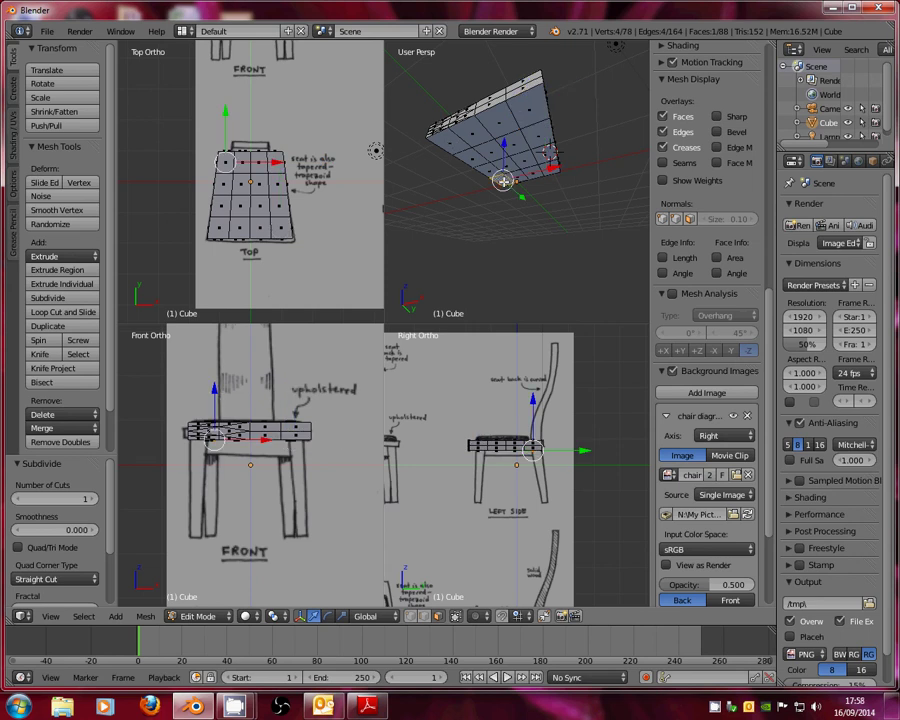
key("ctrl+z")
right_click(540, 162)
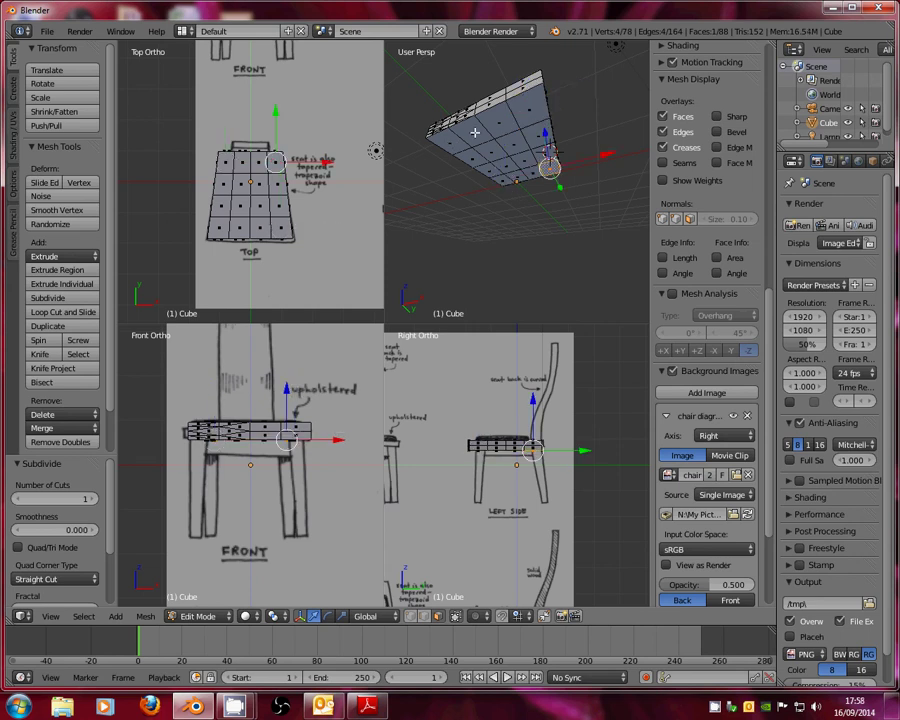
Select the four corner faces of the seat's underside together and extrude them down -2.077 in Z to form the legs
right_click(528, 107)
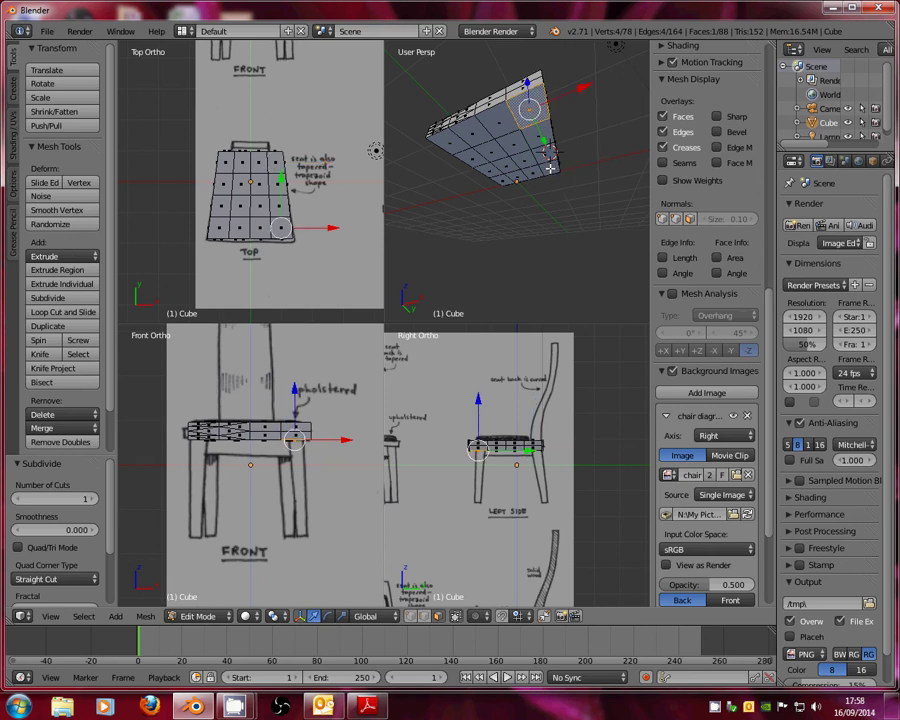
right_click(548, 168, "ctrl")
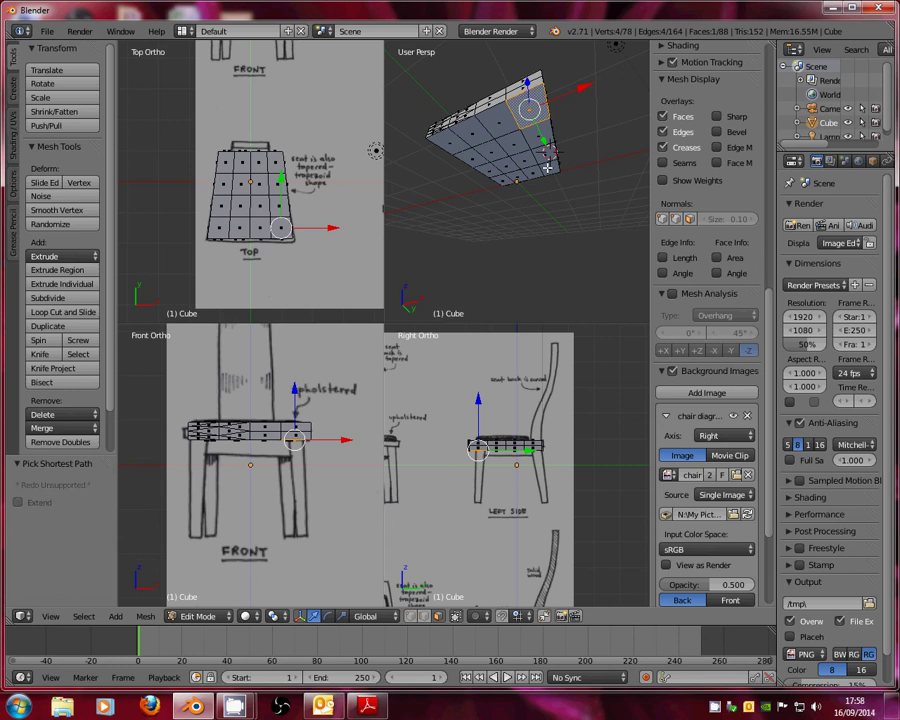
right_click(548, 168, "ctrl")
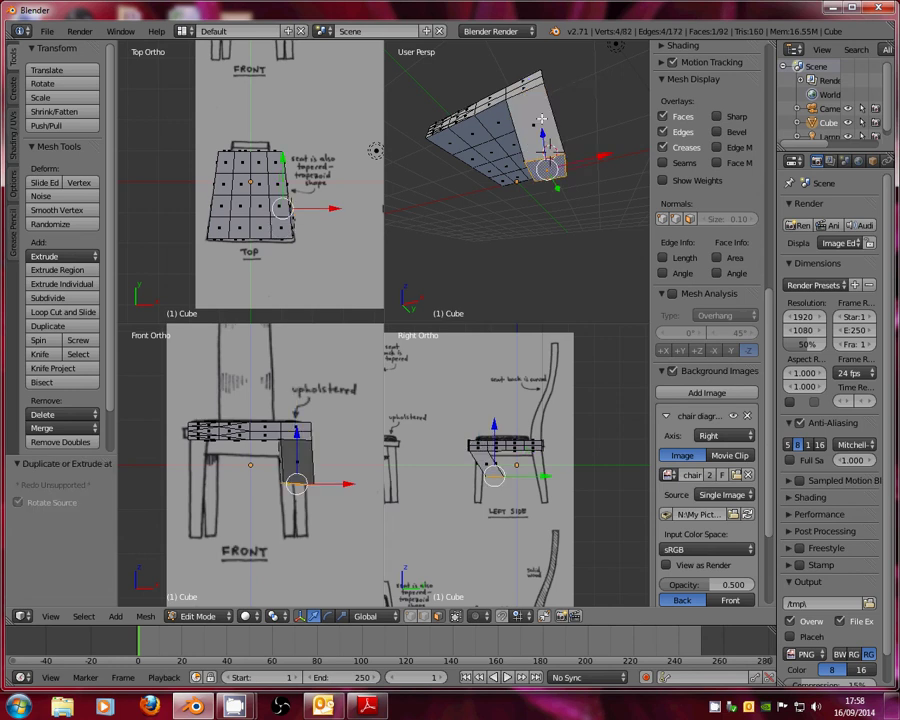
key("ctrl+z")
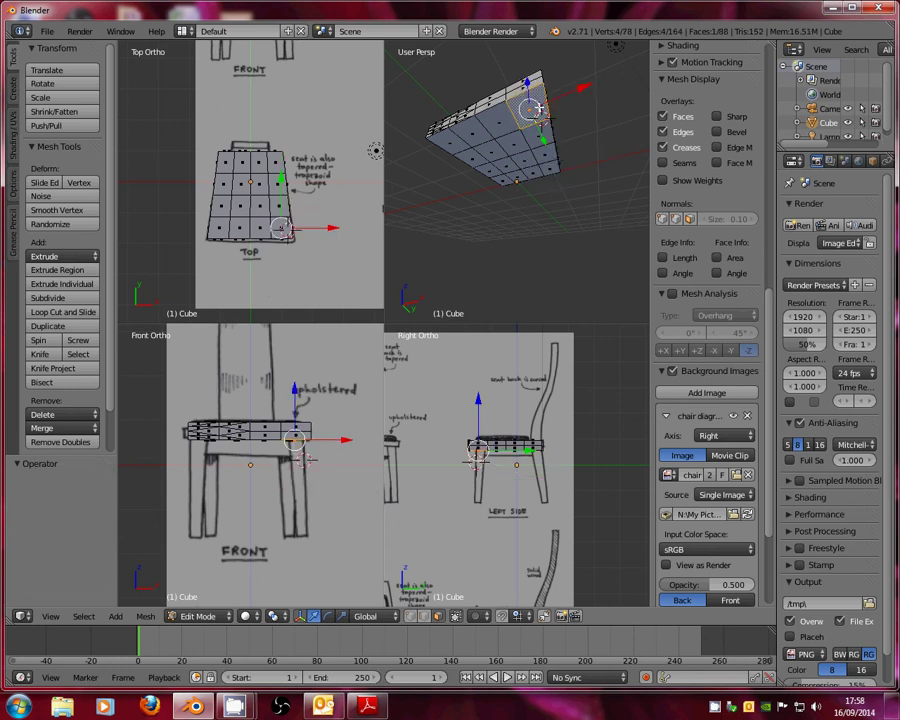
right_click(555, 163, "shift")
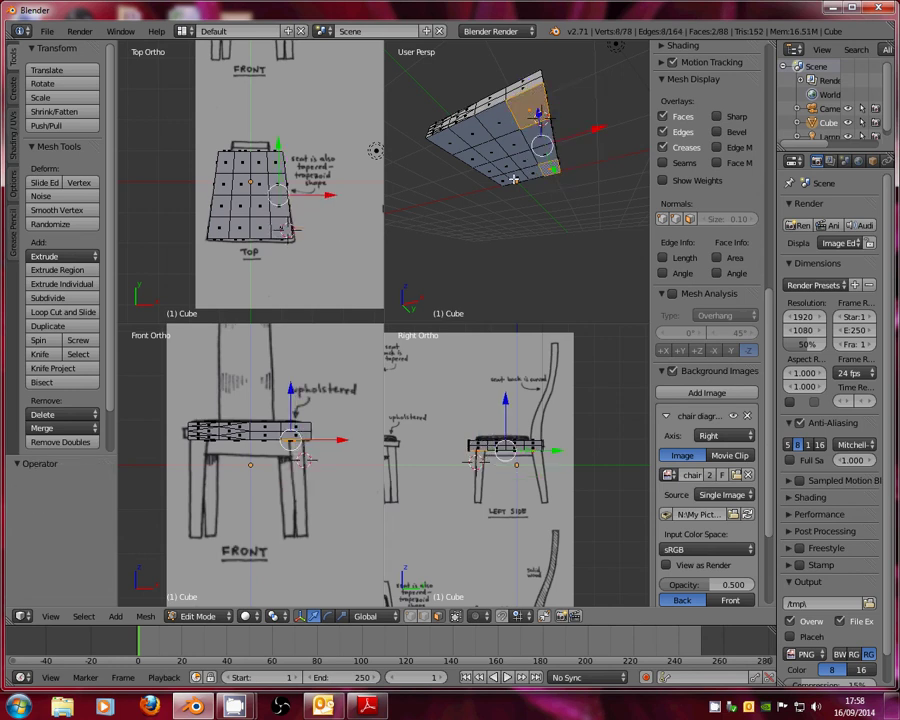
right_click(513, 179, "shift")
right_click(450, 140, "shift")
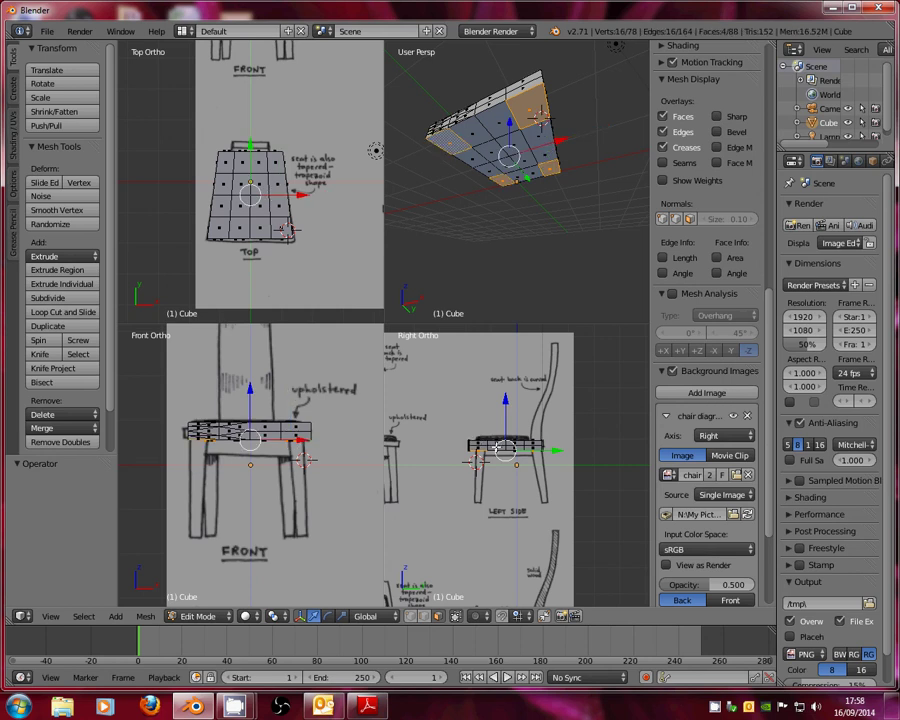
key("e")
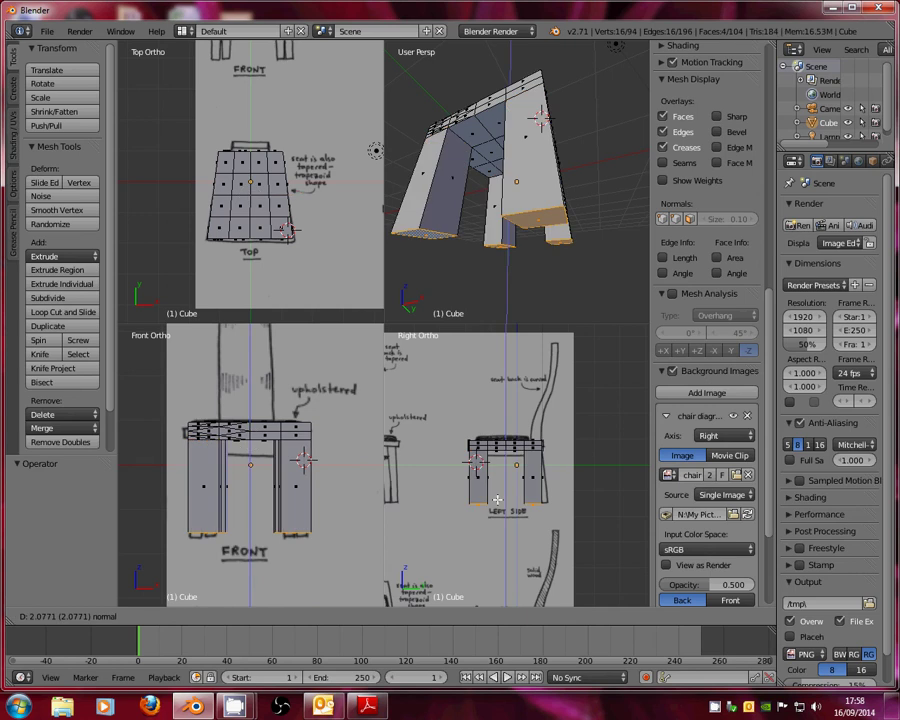
left_click(497, 498)
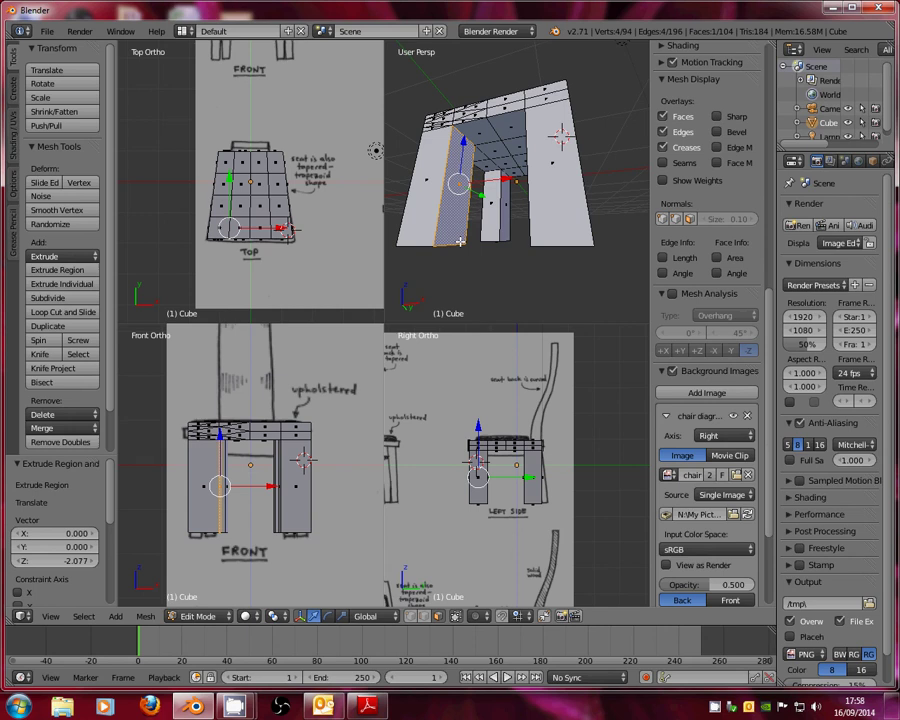
Narrow the legs by moving the left pair's inner faces -0.380 and the right pair's inner faces 0.395 along X
middle_click_drag(460, 241, 508, 224)
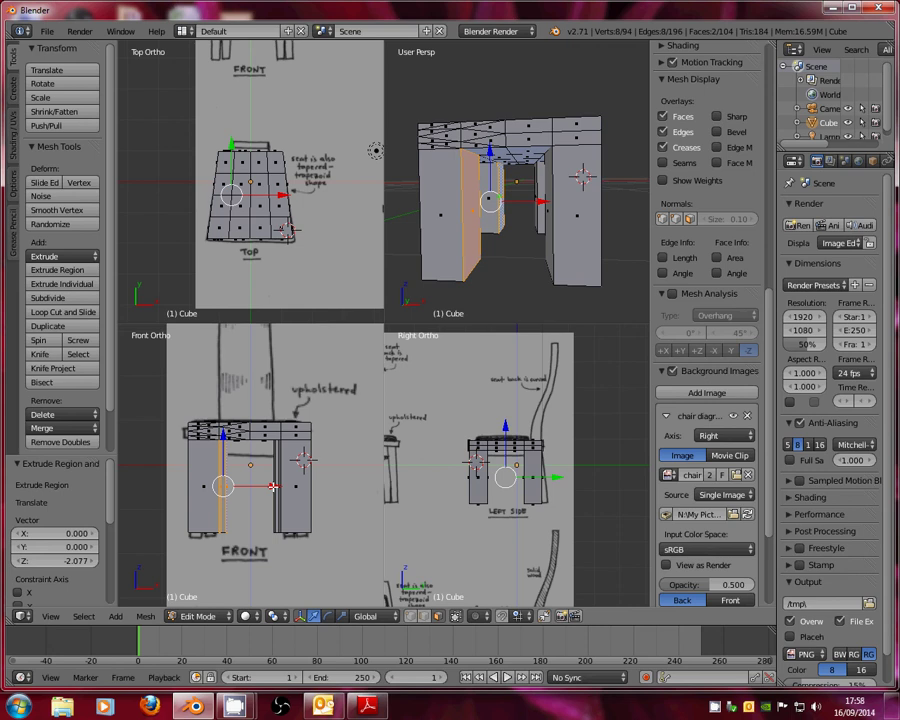
left_click_drag(273, 487, 256, 486)
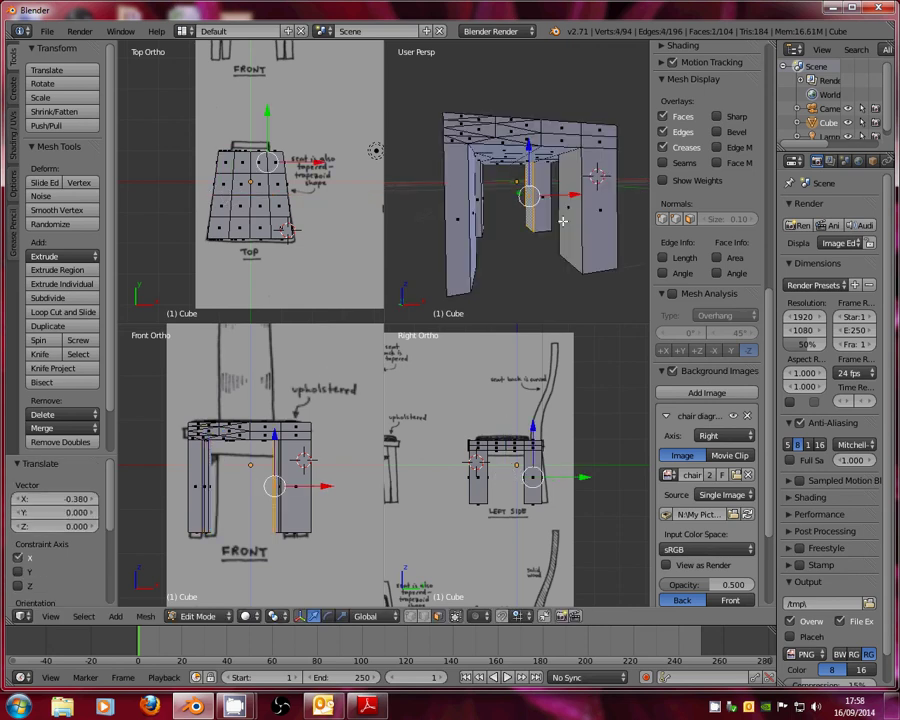
right_click(582, 230, "shift")
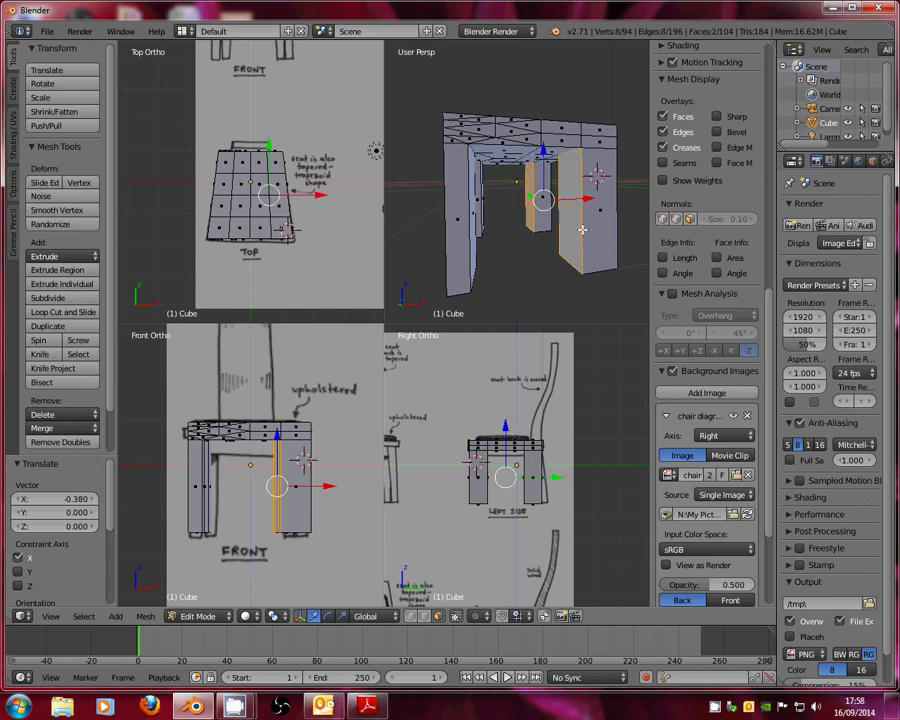
key("g")
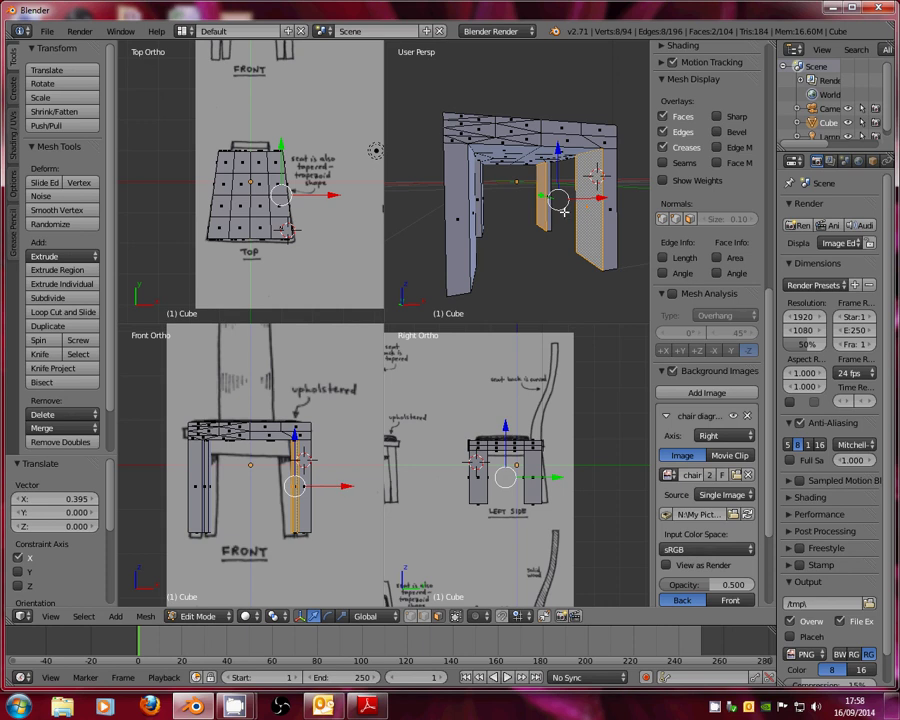
Select the rear-facing sides of both front legs and move them -0.081 along Y to thin the legs in the side view
middle_click_drag(564, 212, 426, 213)
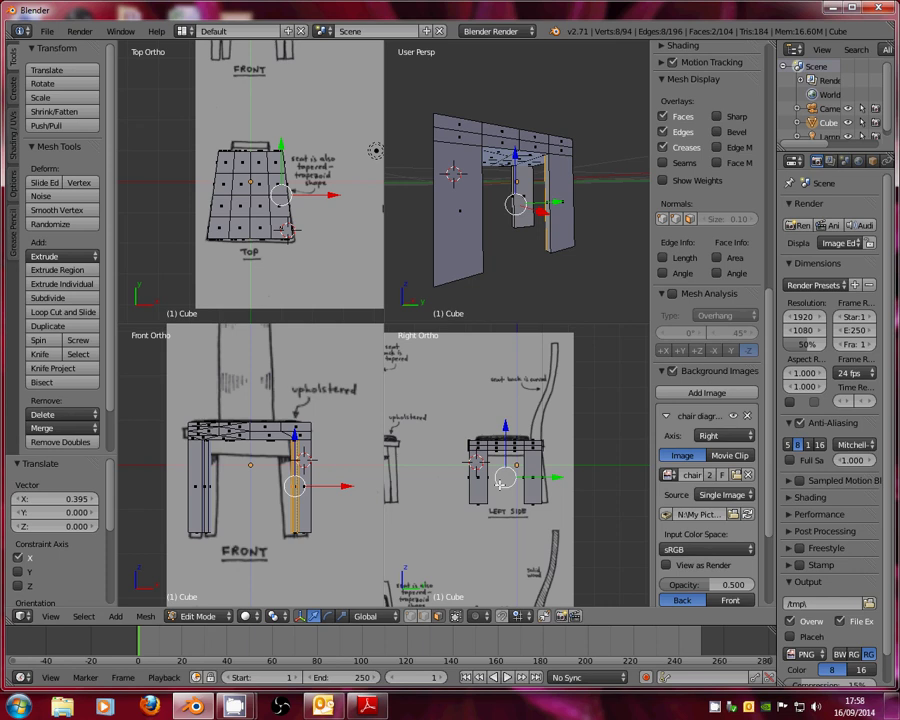
scroll(500, 483, "up", 4)
middle_click_drag(526, 189, 500, 192)
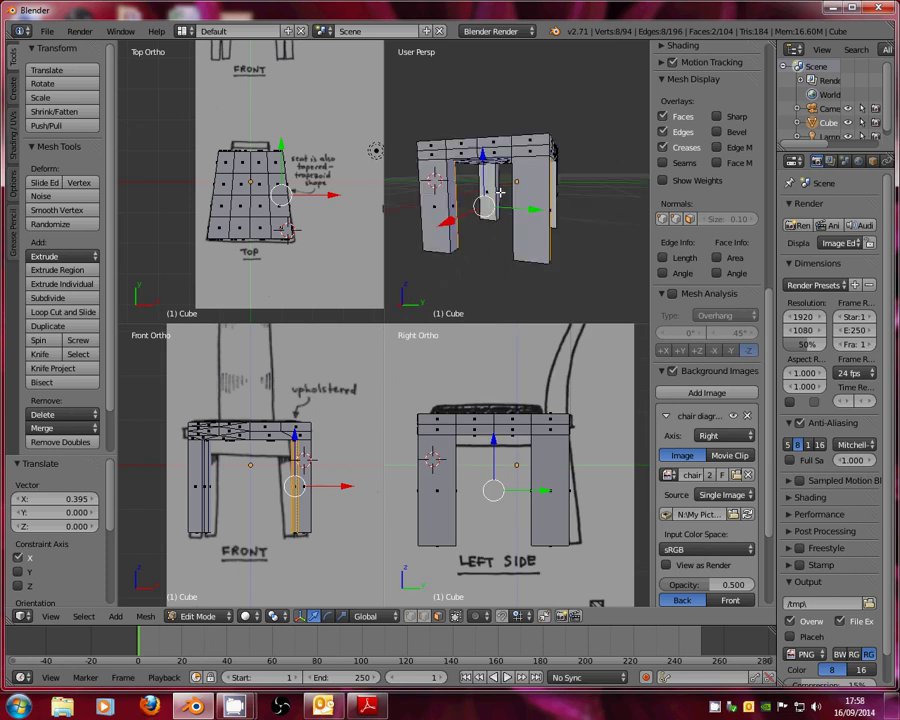
right_click(500, 192)
right_click(446, 236, "shift")
middle_click_drag(444, 245, 462, 270)
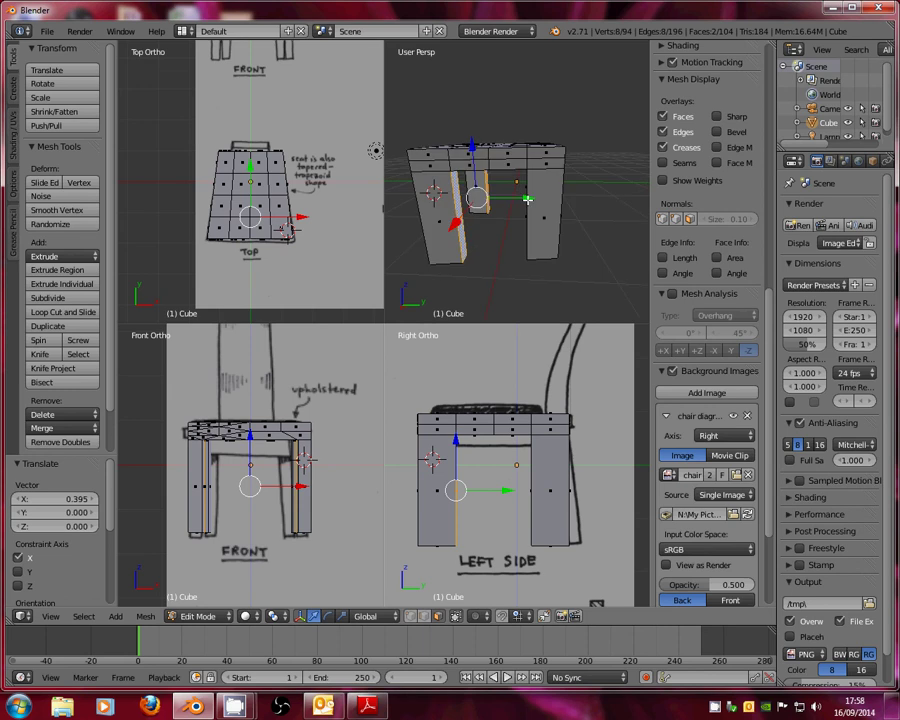
left_click_drag(527, 199, 527, 198)
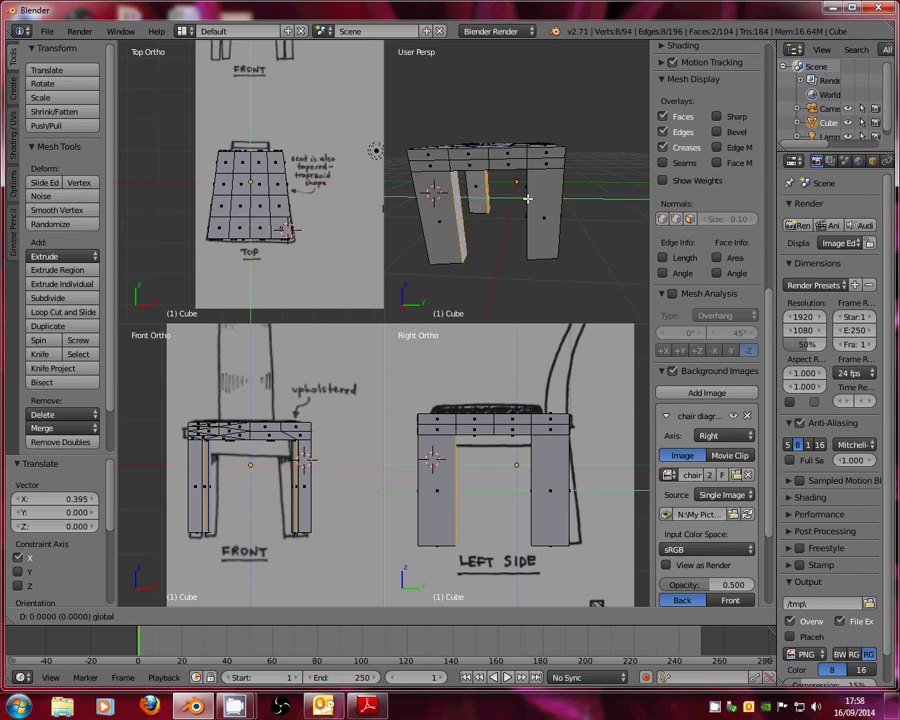
key("y")
left_click(525, 200)
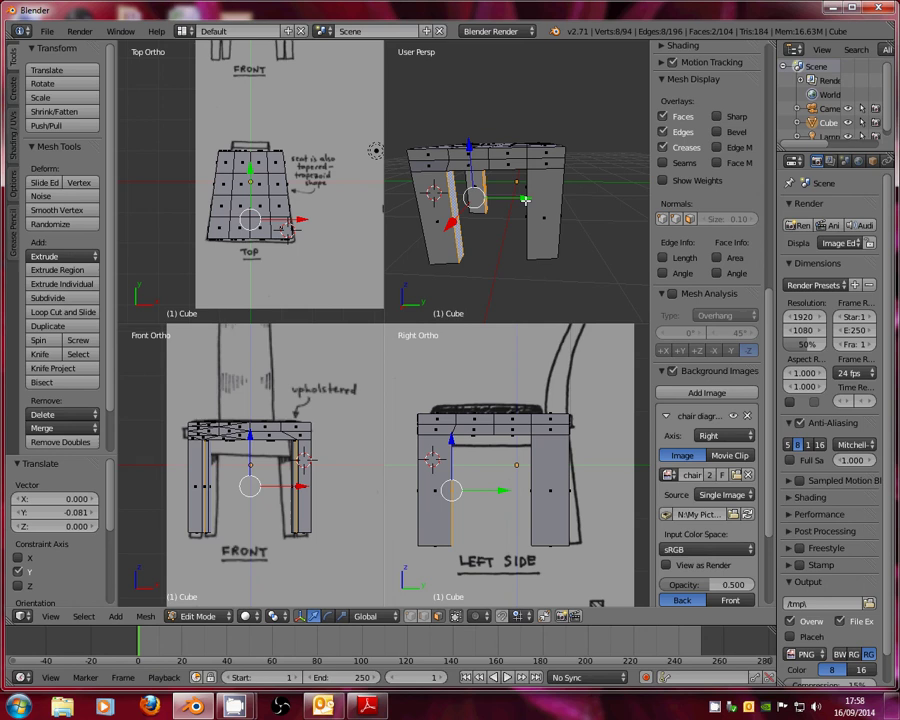
Move the rear-facing sides of both front legs another -0.208 along Y to match the leg foot in the side drawing
key("g")
key("y")
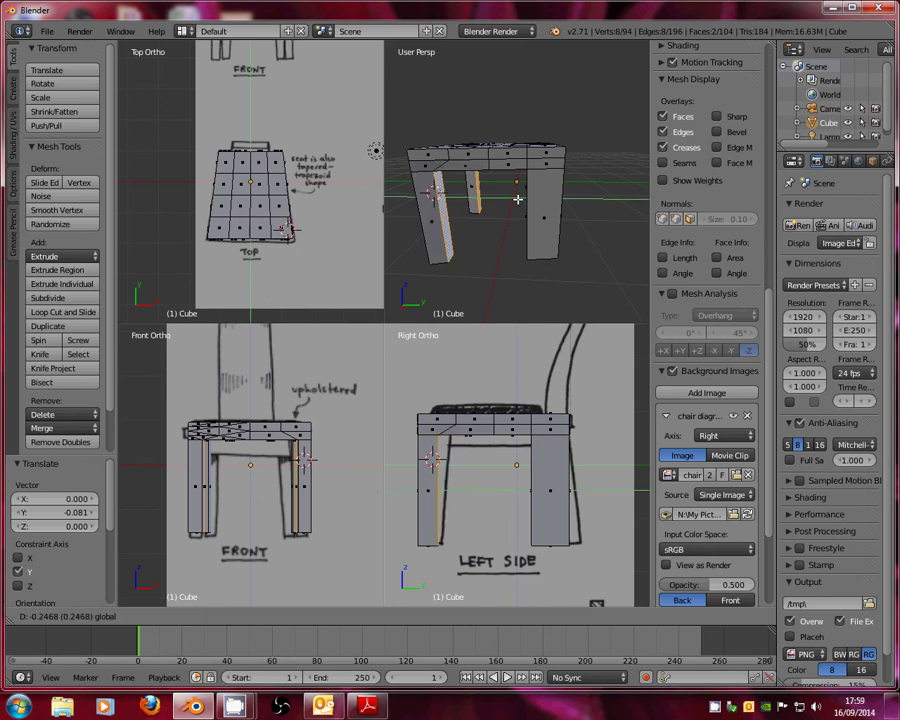
left_click_drag(518, 199, 517, 198)
left_click(516, 198)
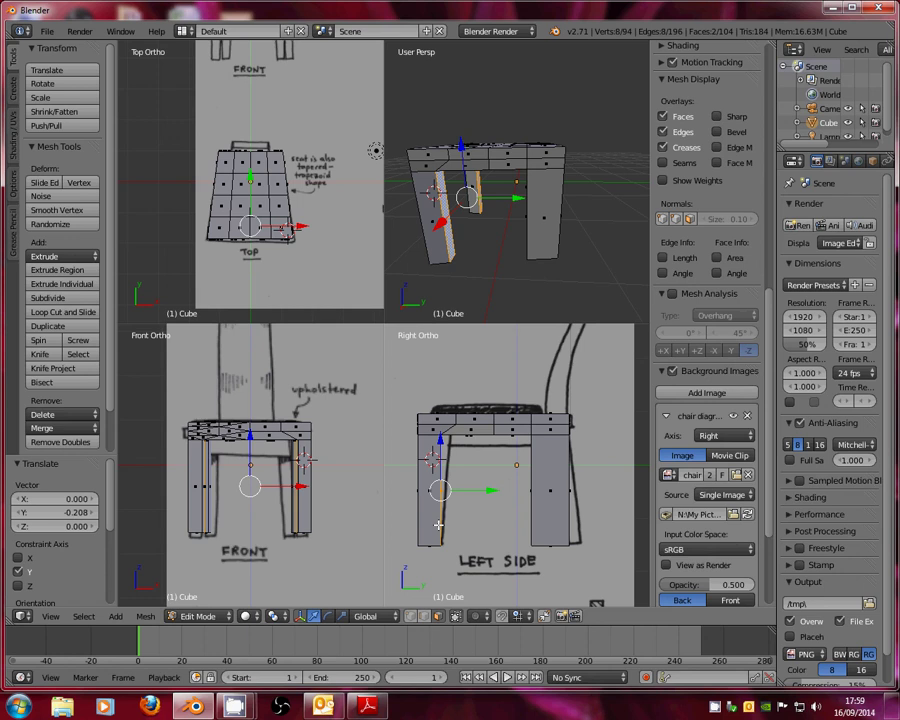
Switch to edge selection and move the top rear edges of both front legs 0.198 along Y to taper the legs downward
left_click(423, 617)
left_click(426, 619)
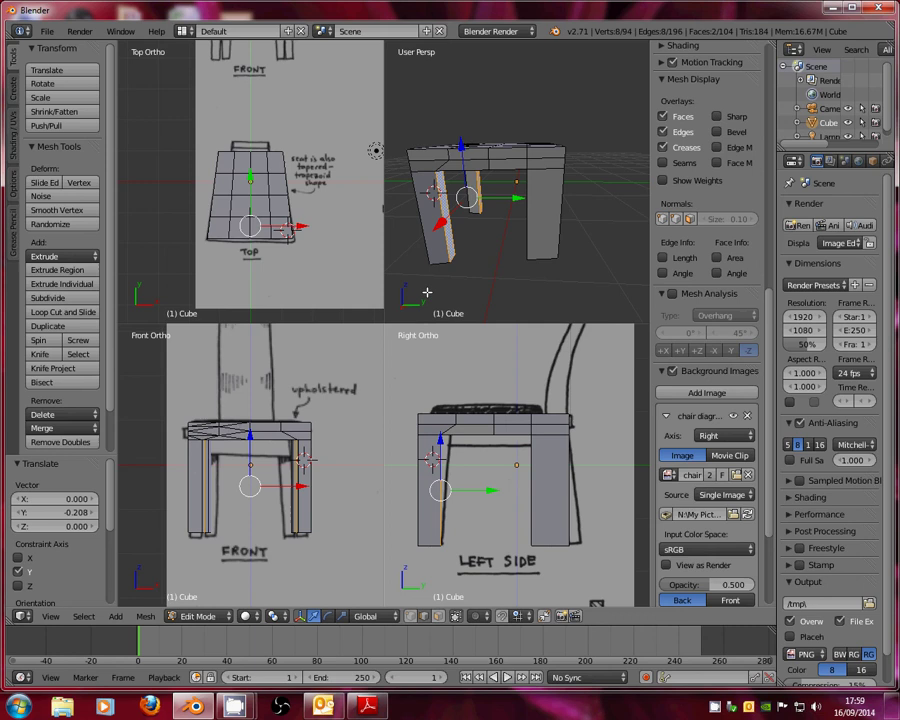
middle_click_drag(428, 293, 438, 163)
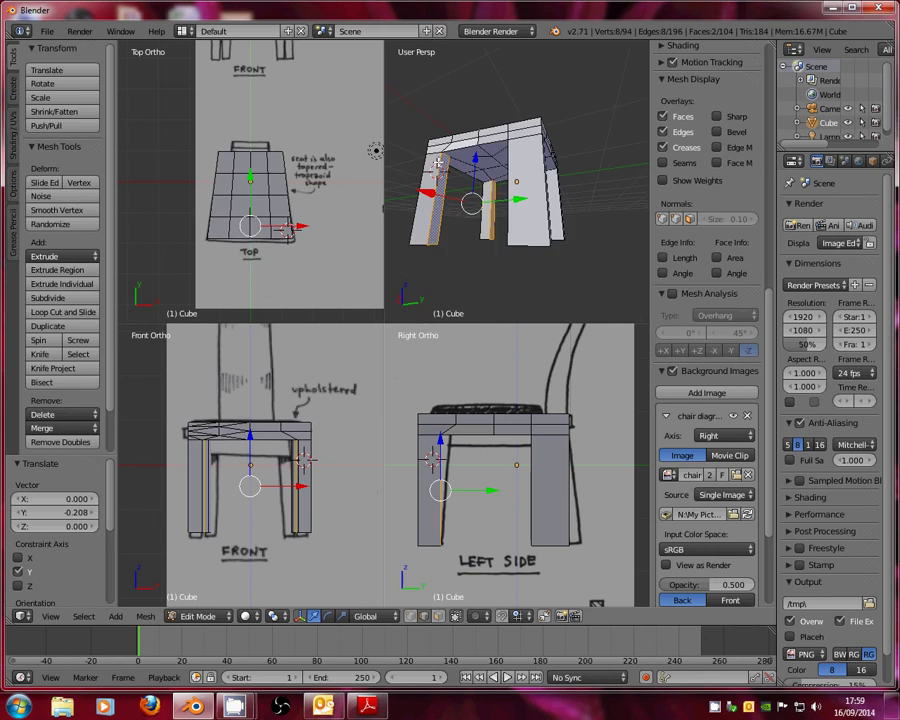
right_click(438, 158)
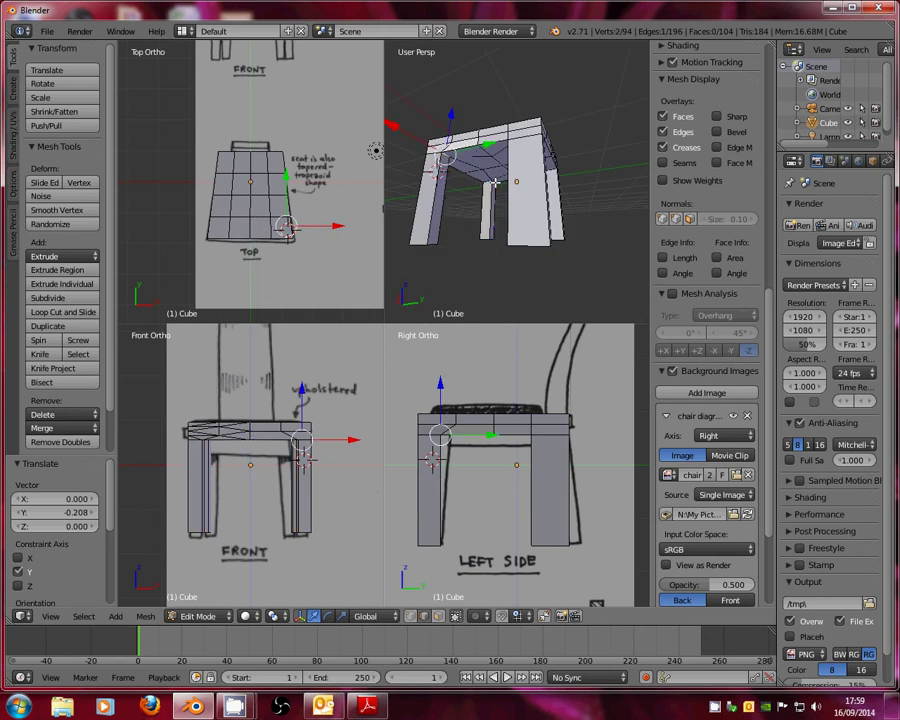
right_click(494, 183, "shift")
scroll(494, 180, "up", 5)
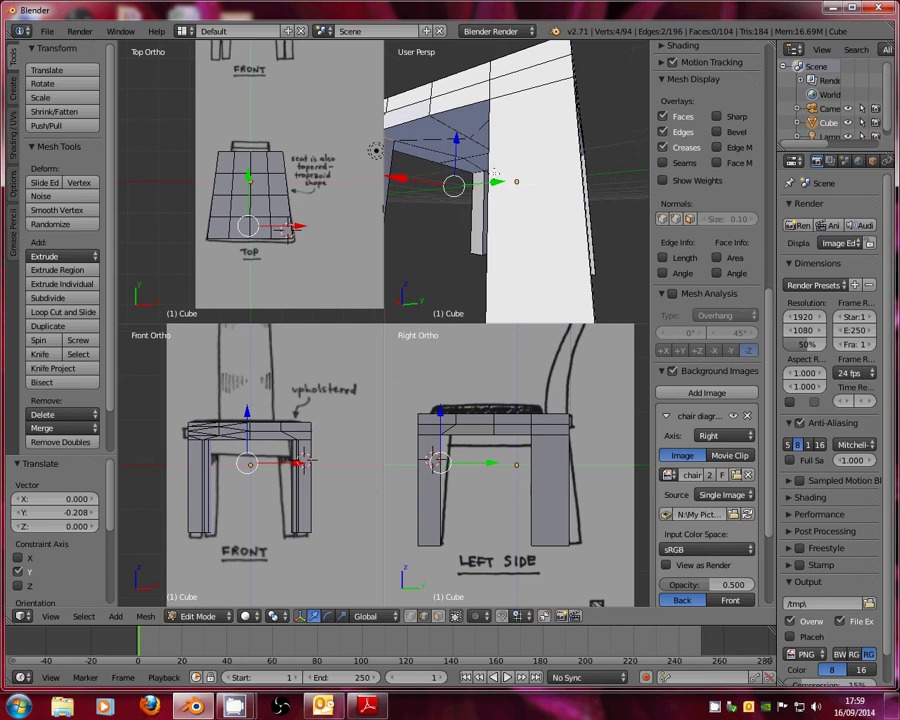
middle_click_drag(494, 174, 473, 180)
right_click(472, 169)
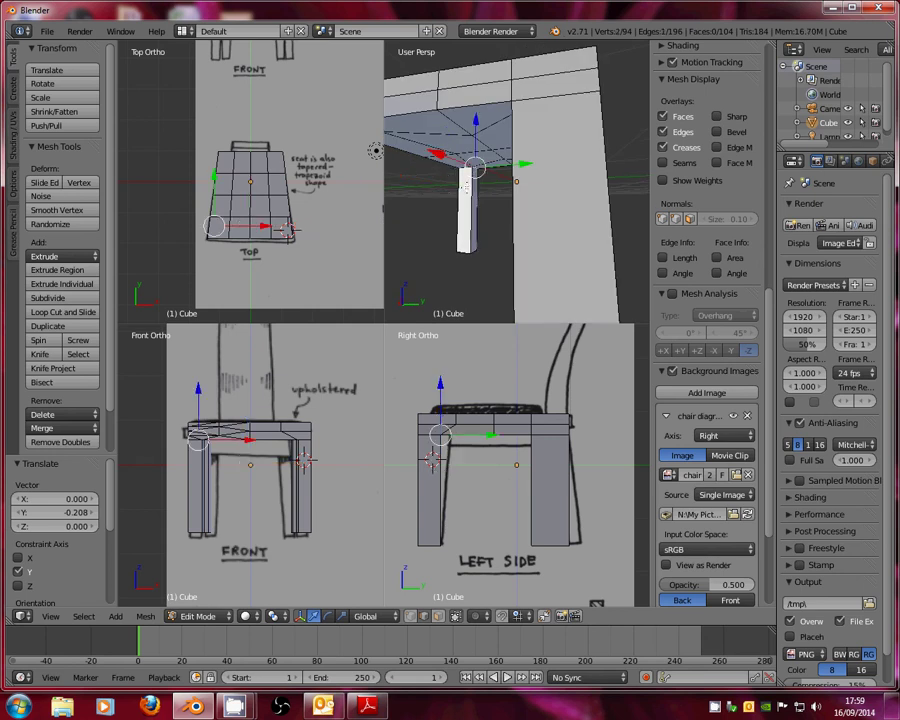
right_click(396, 145, "shift")
middle_click_drag(466, 187, 488, 170)
key("g")
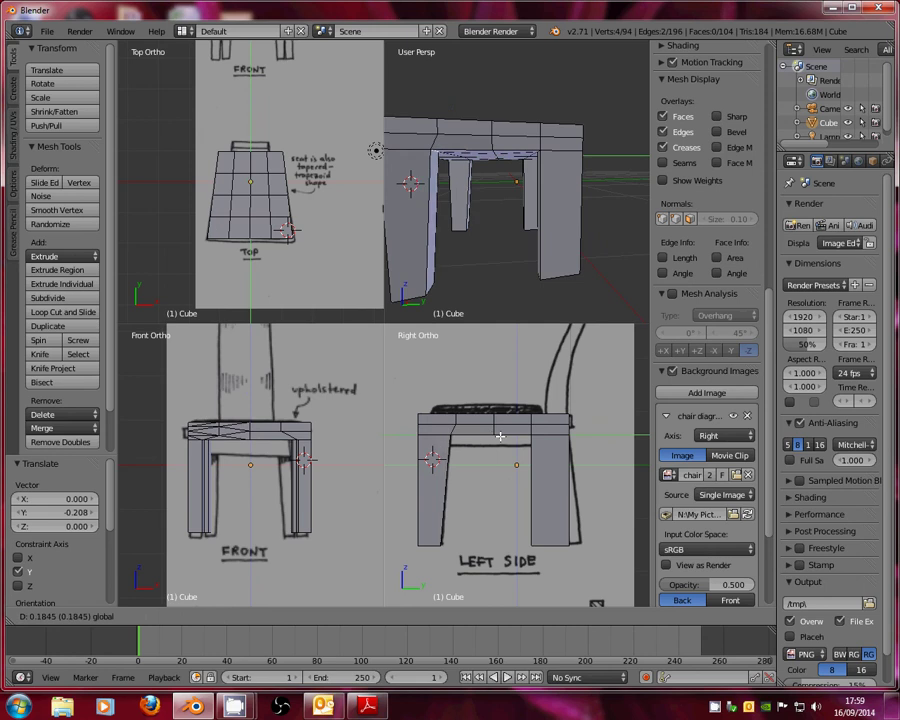
left_click(500, 436)
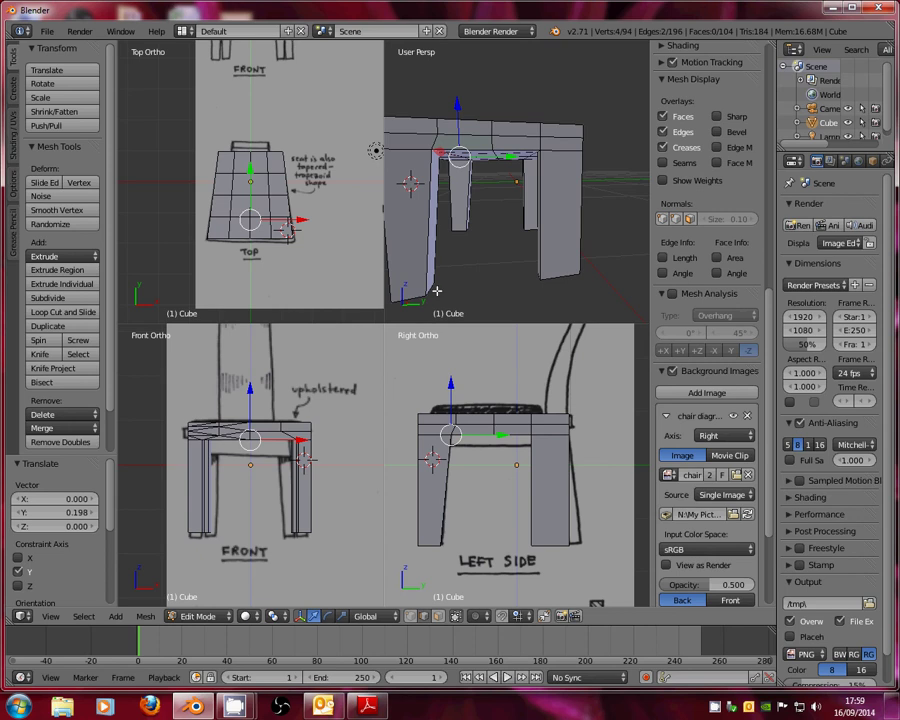
Select the top front-facing edges of both rear legs under the seat and move them 0.290 along Y
middle_click_drag(437, 291, 498, 163)
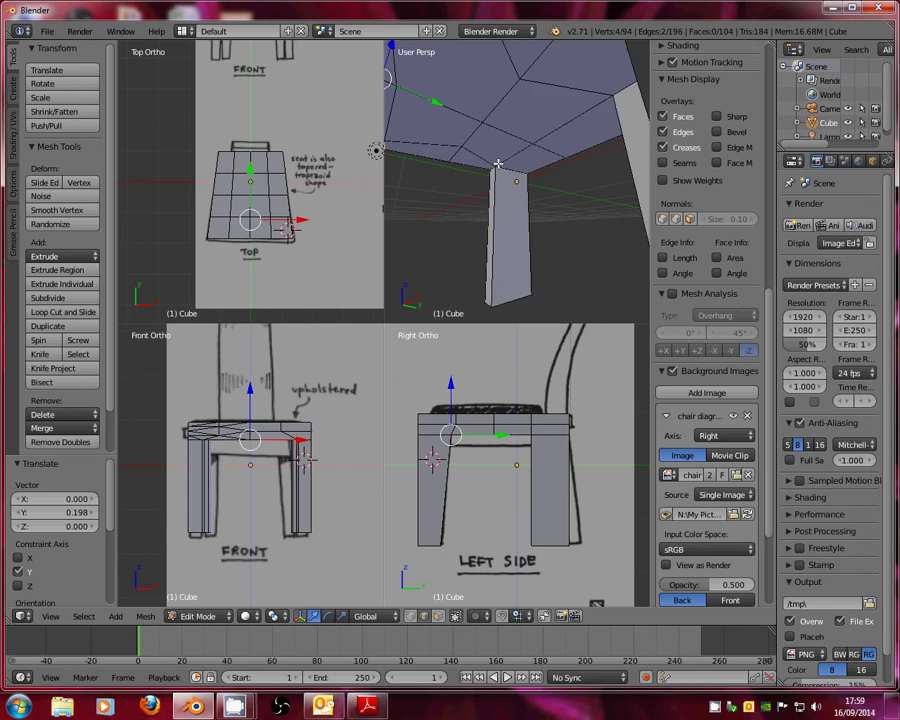
right_click(491, 170)
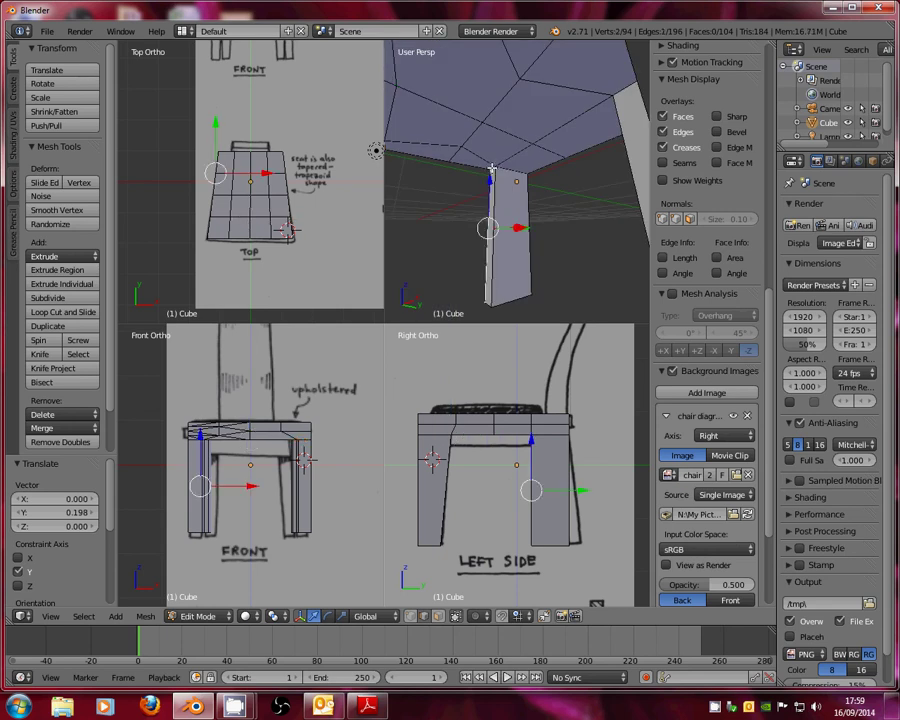
key("ctrl+z")
middle_click_drag(492, 169, 513, 168)
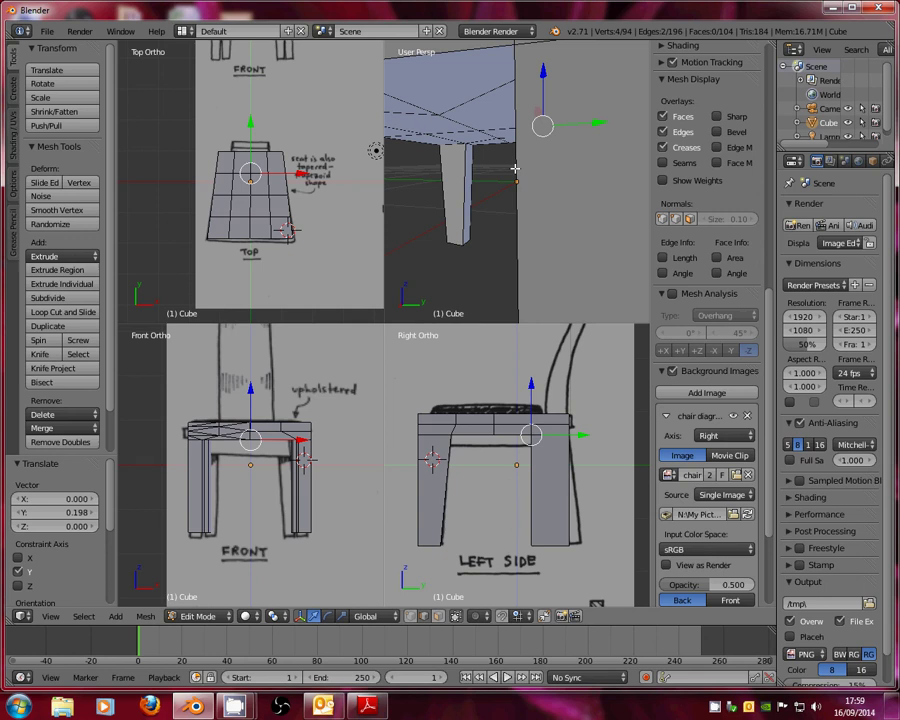
left_click_drag(567, 434, 586, 436)
Select the bottom front-facing edges of both rear legs and move them 0.583 along Y
middle_click_drag(516, 301, 534, 237)
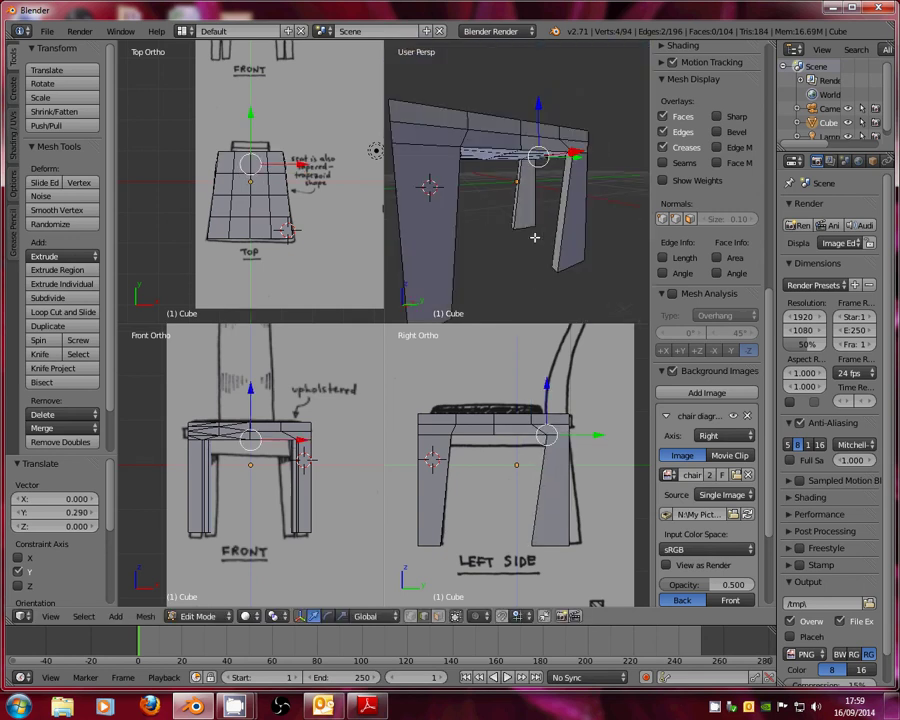
scroll(512, 229, "up", 4)
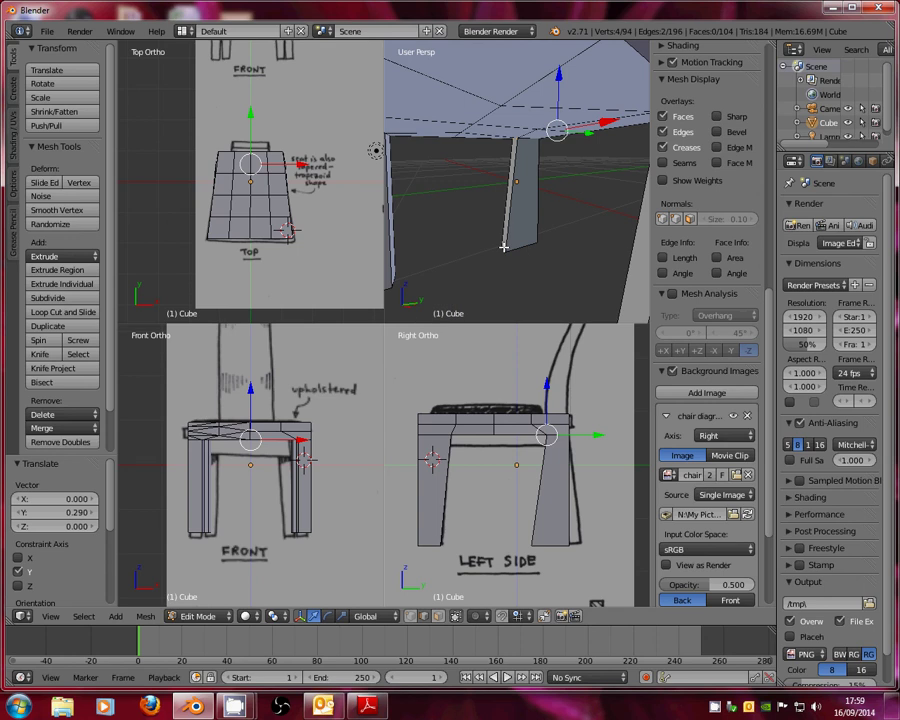
right_click(504, 247)
middle_click_drag(504, 247, 455, 247)
scroll(455, 247, "down", 2)
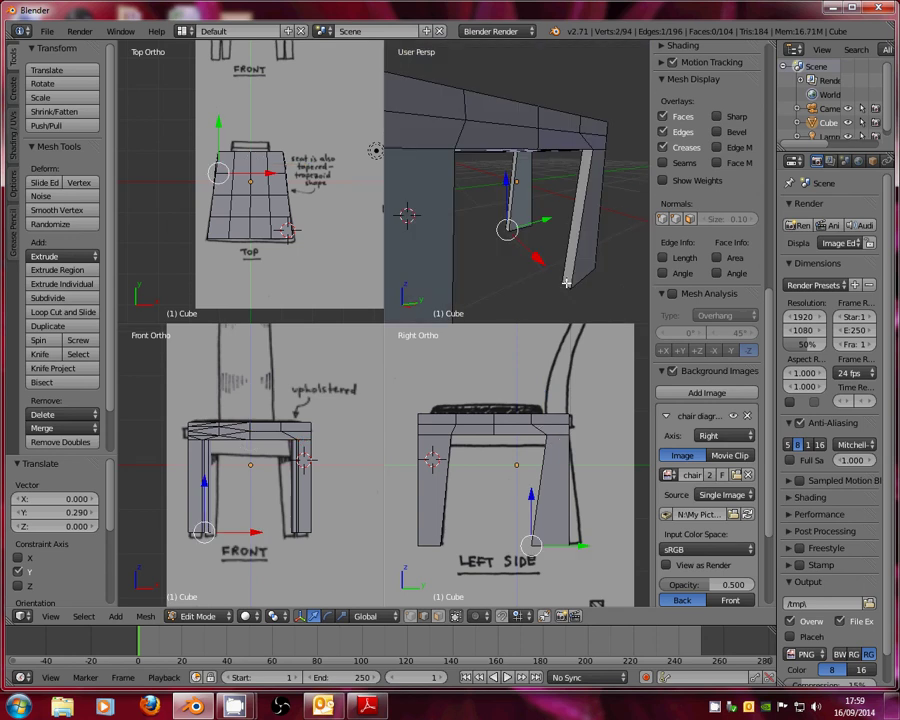
right_click(566, 283, "shift")
middle_click_drag(566, 283, 521, 275)
left_click_drag(570, 257, 593, 256)
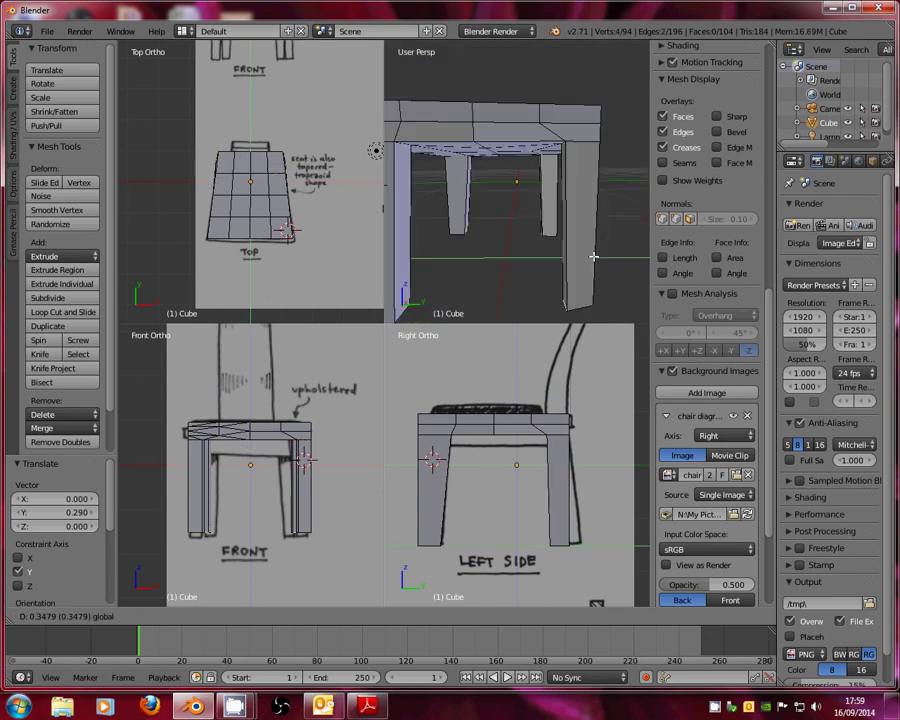
left_click(600, 257)
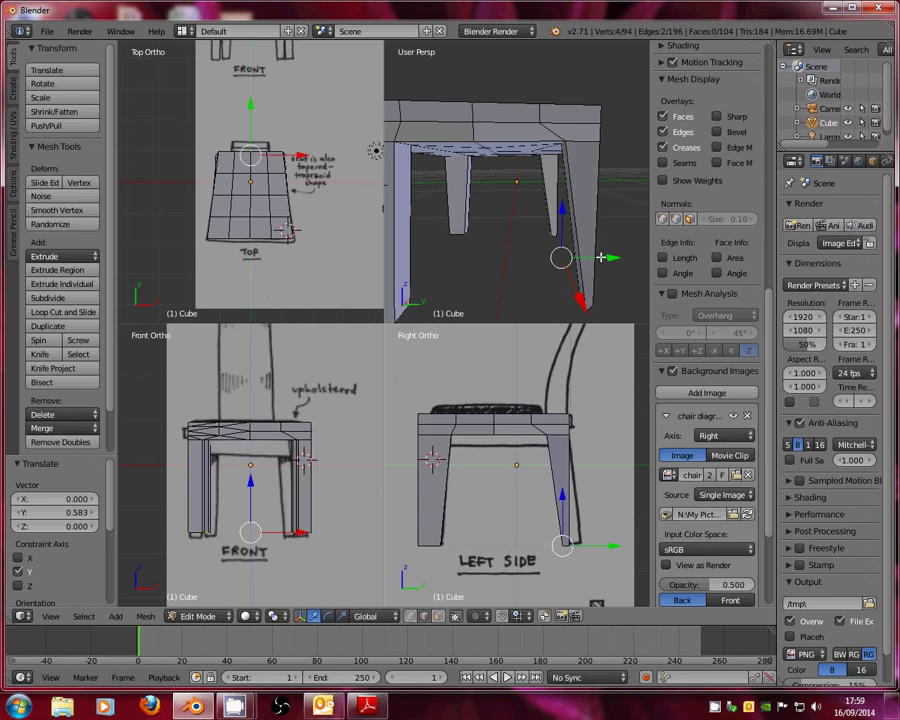
Select the bottom rear-facing edges of both rear legs and move them 0.249 along Y to slant the legs backward
middle_click_drag(601, 257, 500, 257)
scroll(500, 257, "down", 3)
right_click(492, 264)
right_click(517, 265, "shift")
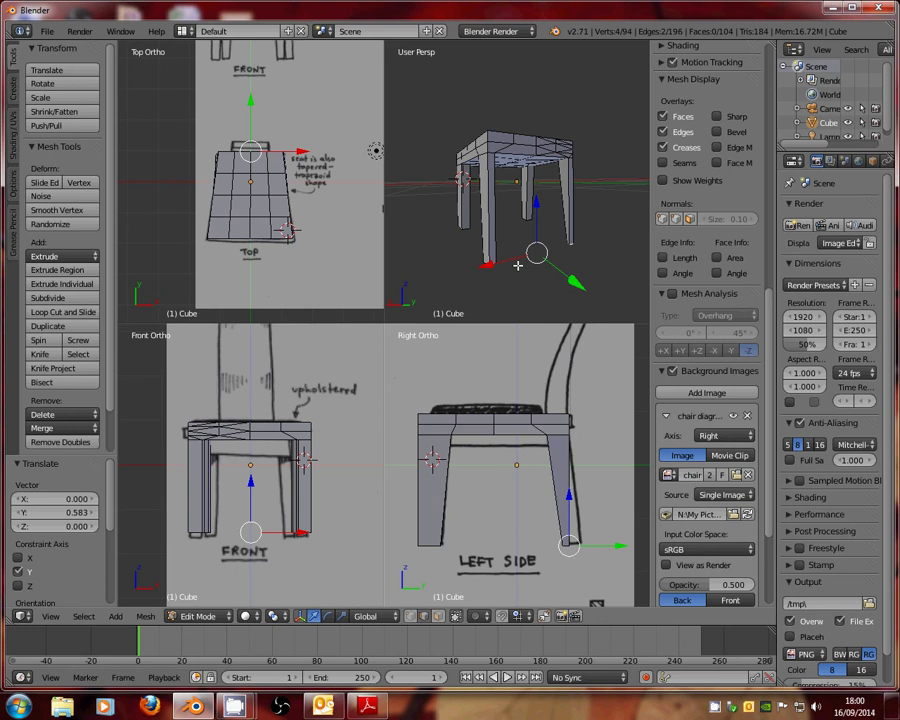
key("g")
key("y")
left_click(526, 241)
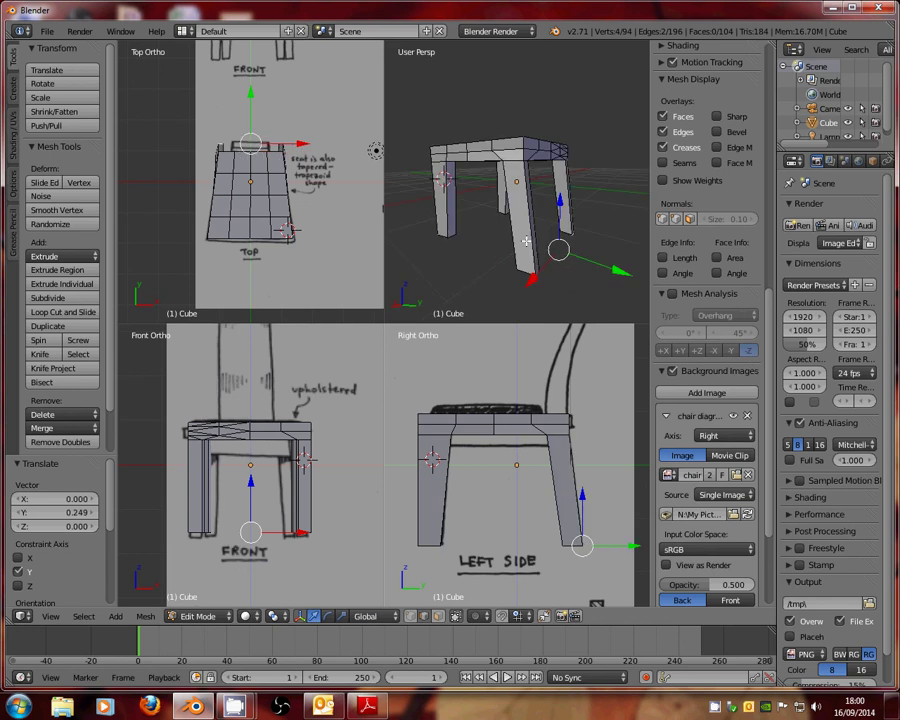
Switch to face selection and extrude the four rear faces of the seat's top up 2.770 in Z to form the backrest
middle_click_drag(526, 241, 500, 260)
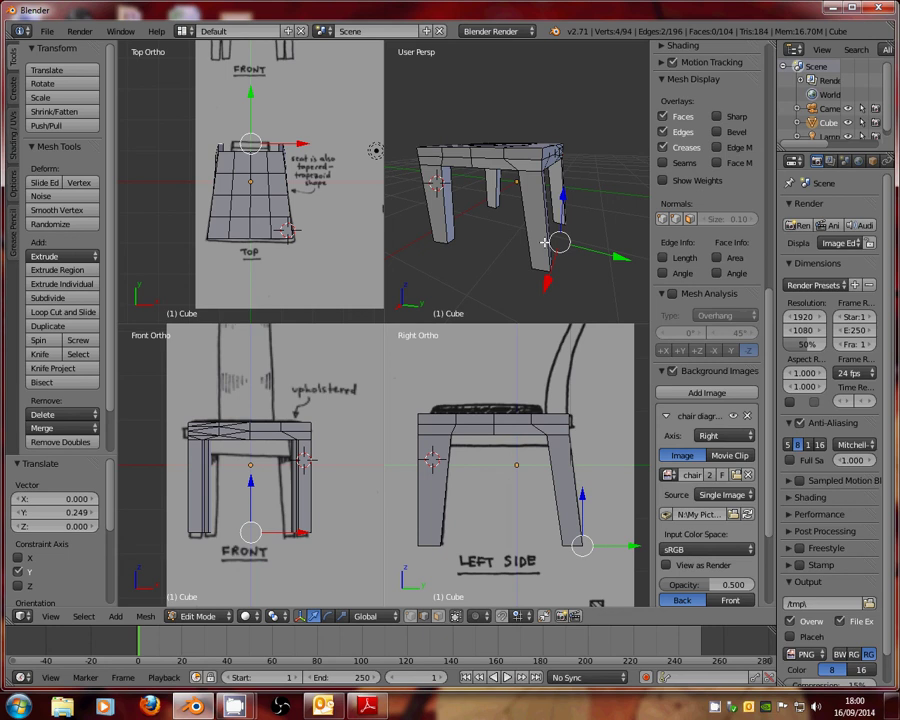
middle_click_drag(544, 242, 506, 255)
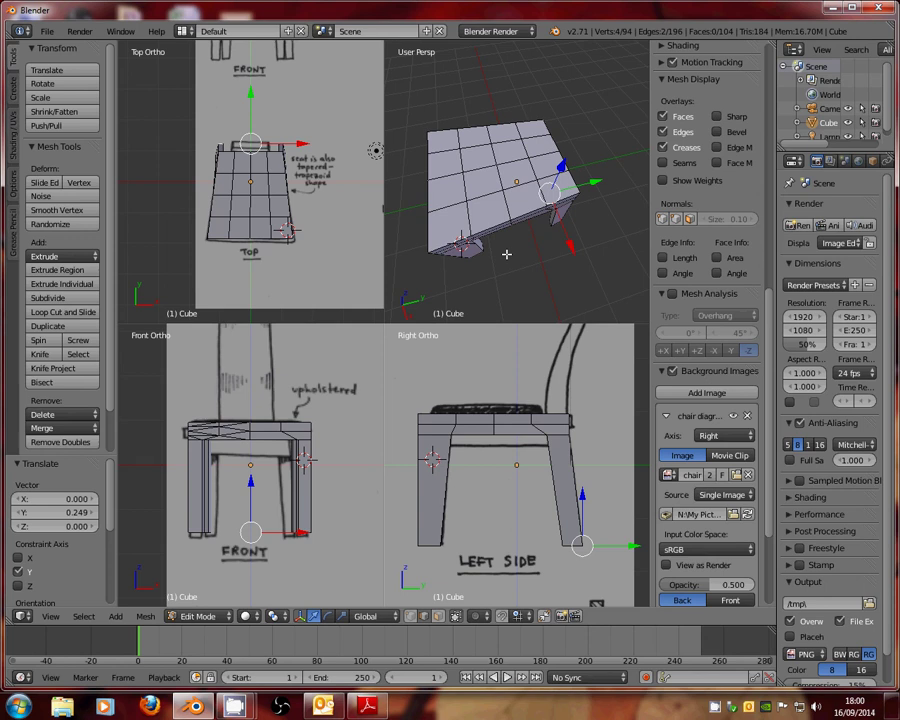
middle_click_drag(506, 255, 478, 538)
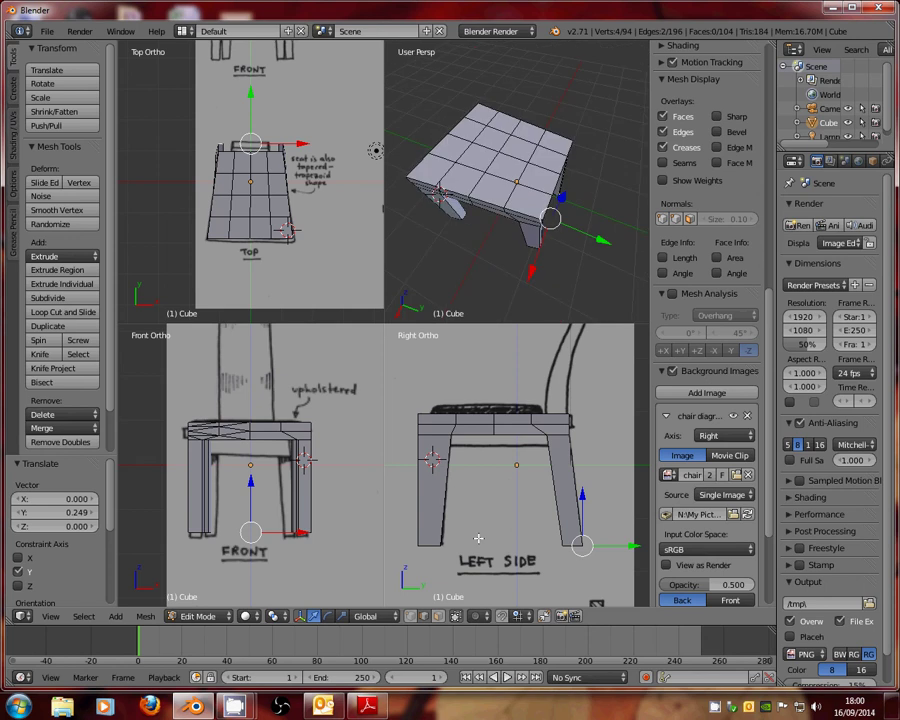
left_click(437, 616)
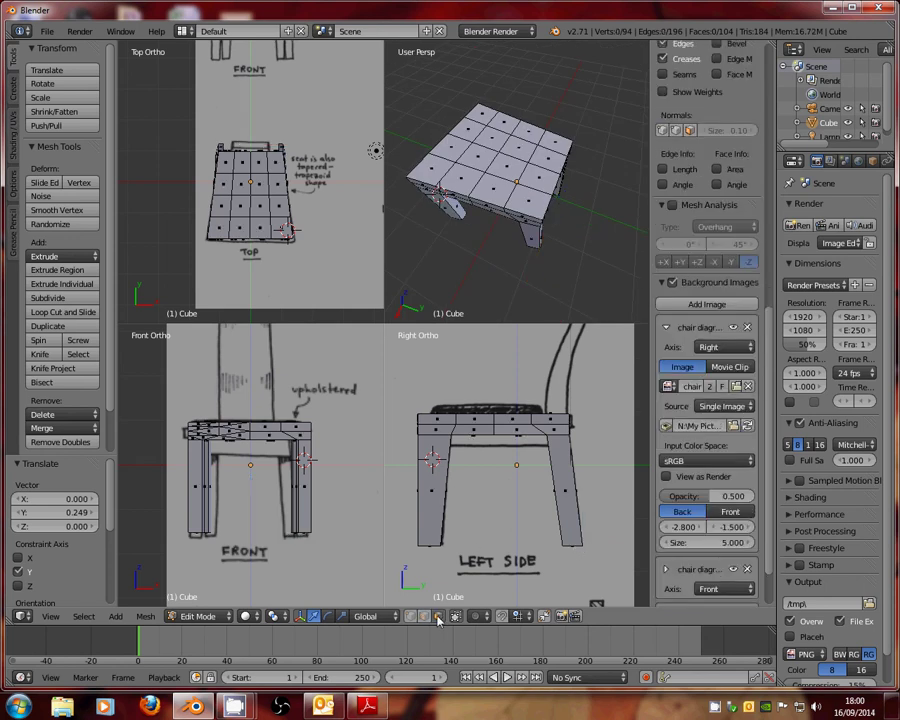
right_click(549, 158)
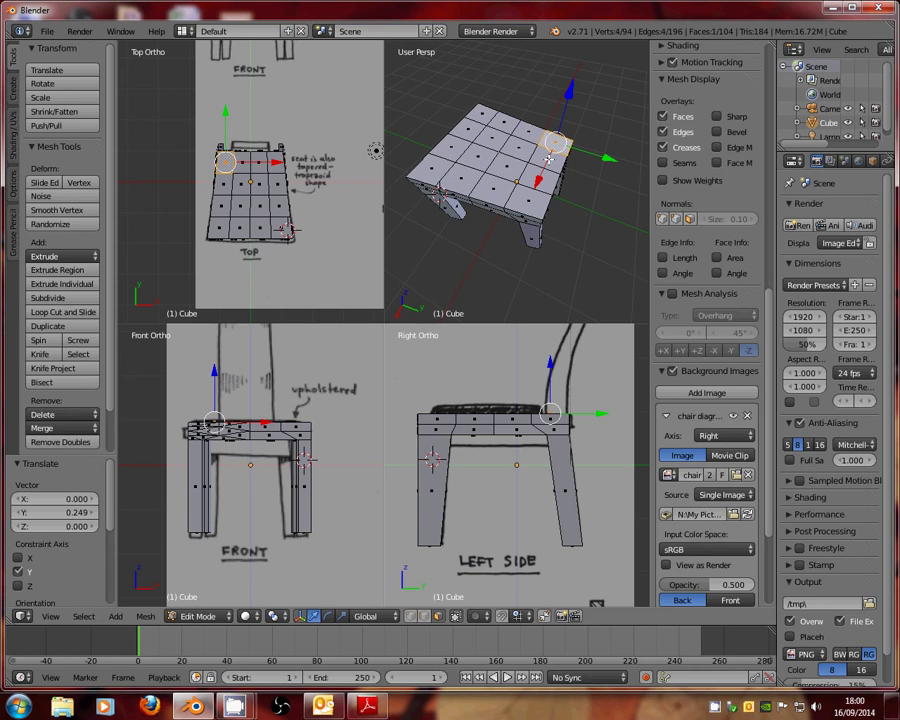
right_click(538, 174, "shift")
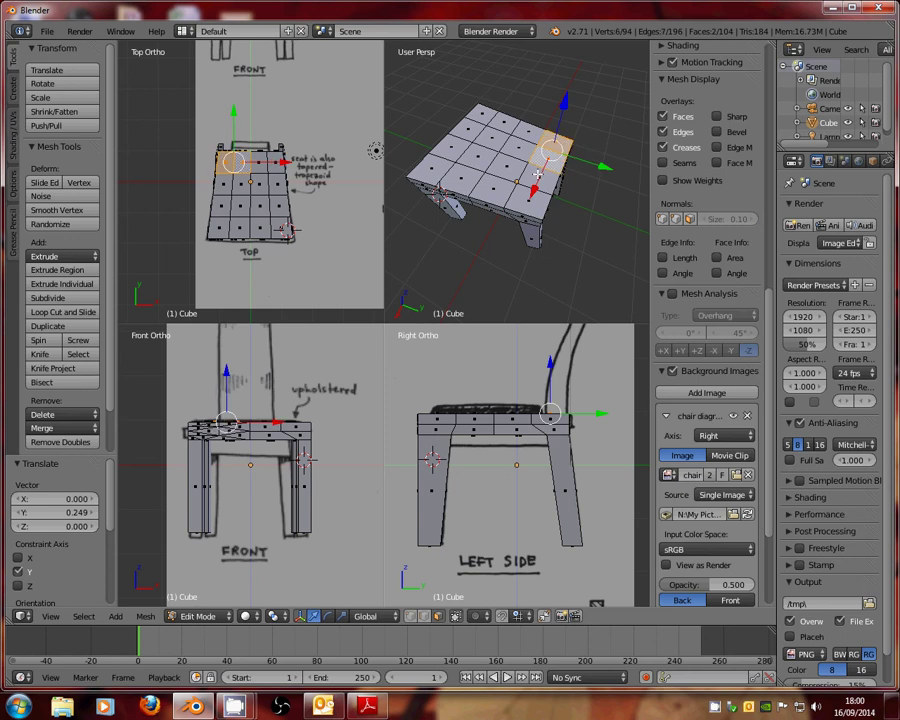
right_click(537, 176, "shift")
right_click(526, 199, "shift")
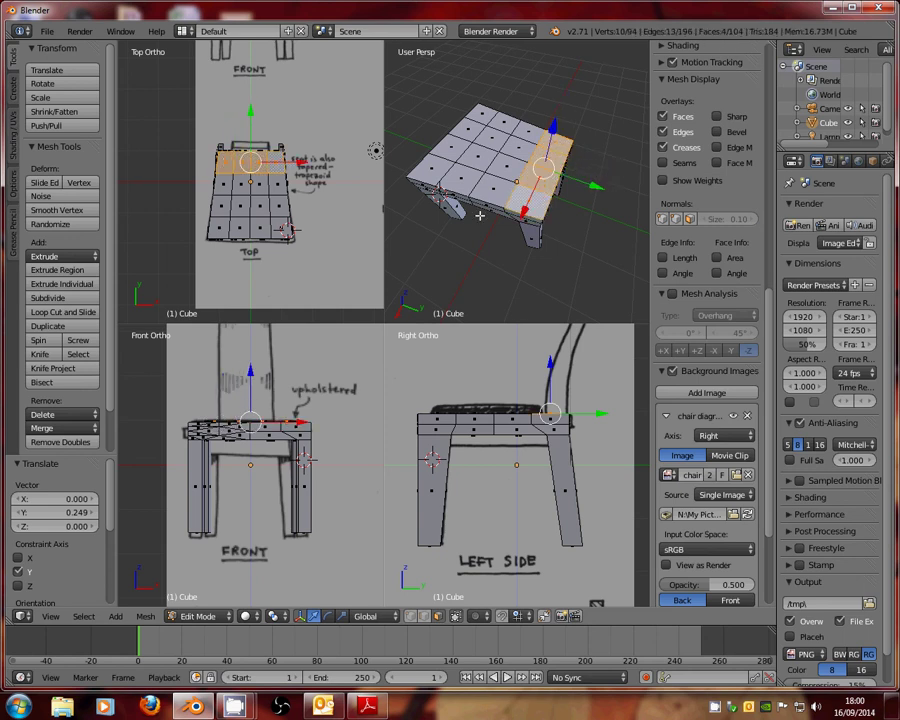
middle_click_drag(479, 215, 530, 195)
scroll(530, 195, "down", 2)
key("e")
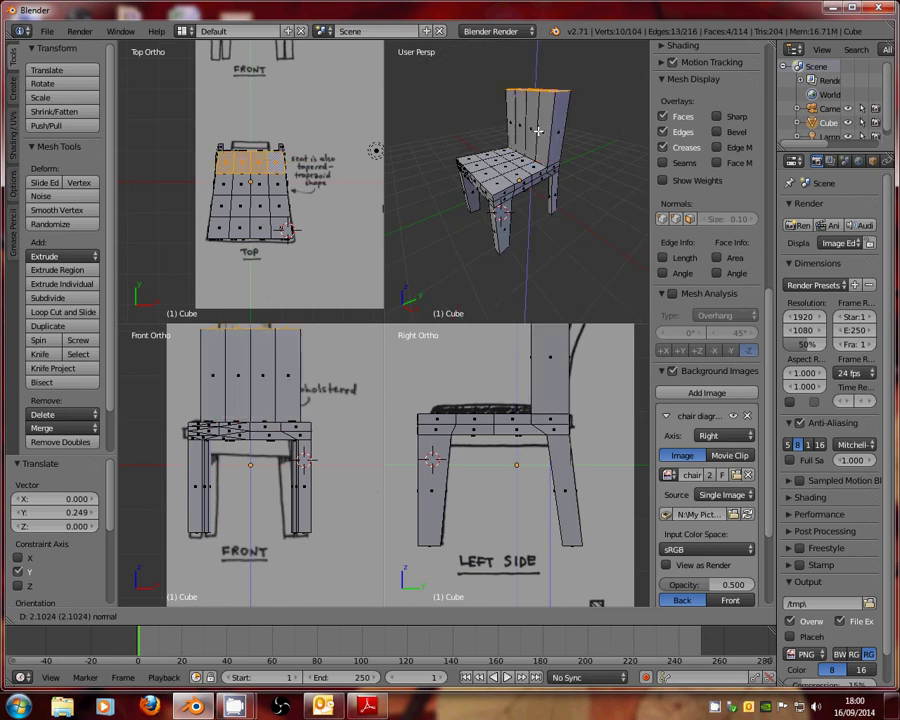
left_click(546, 104)
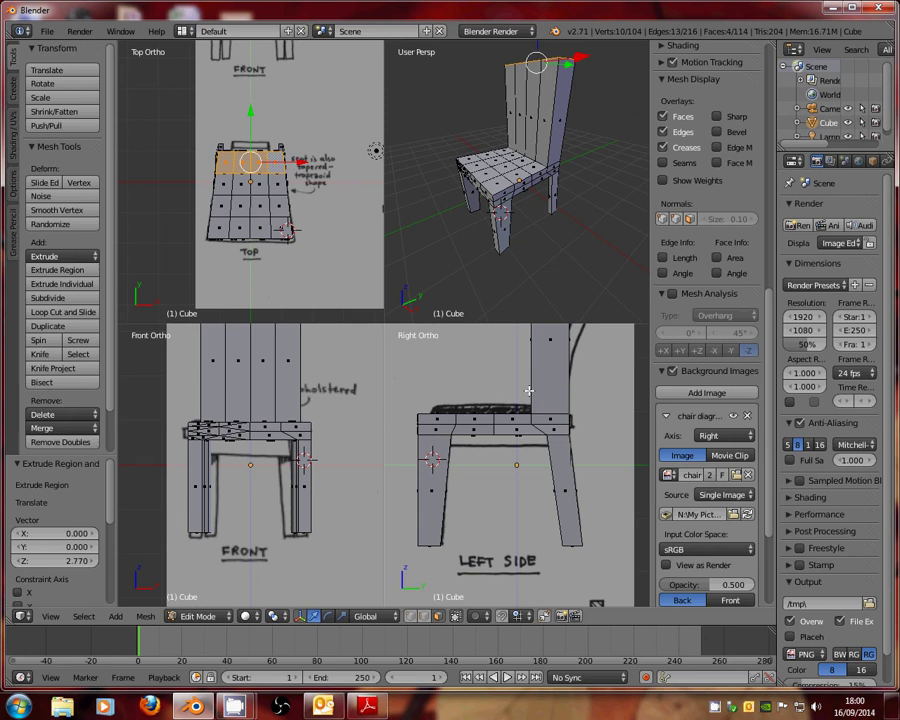
scroll(528, 390, "down", 5)
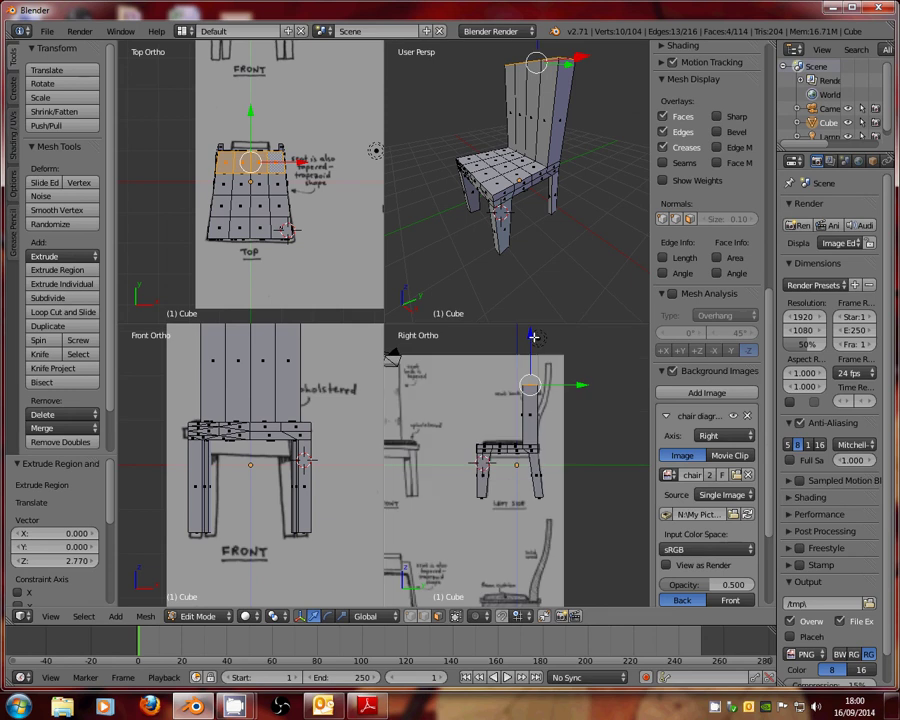
left_click_drag(534, 337, 565, 632)
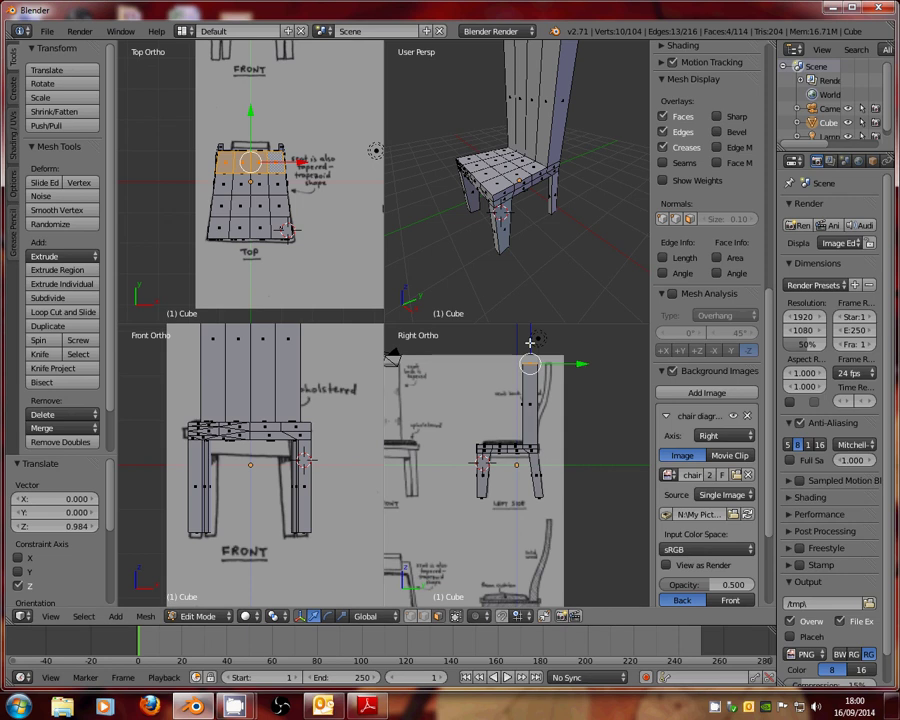
left_click_drag(530, 343, 565, 382)
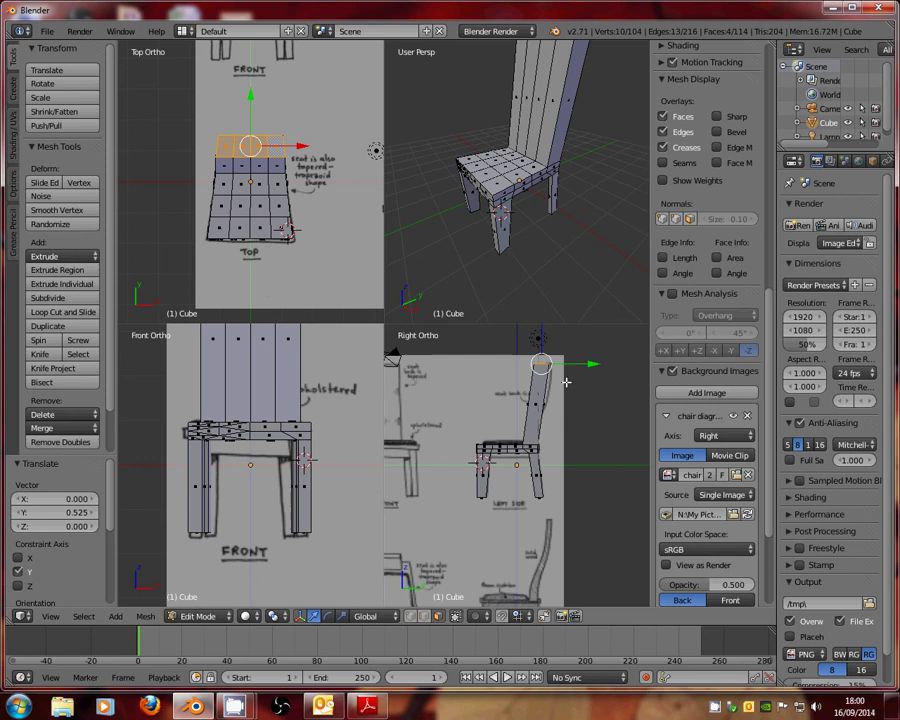
key("ctrl+z")
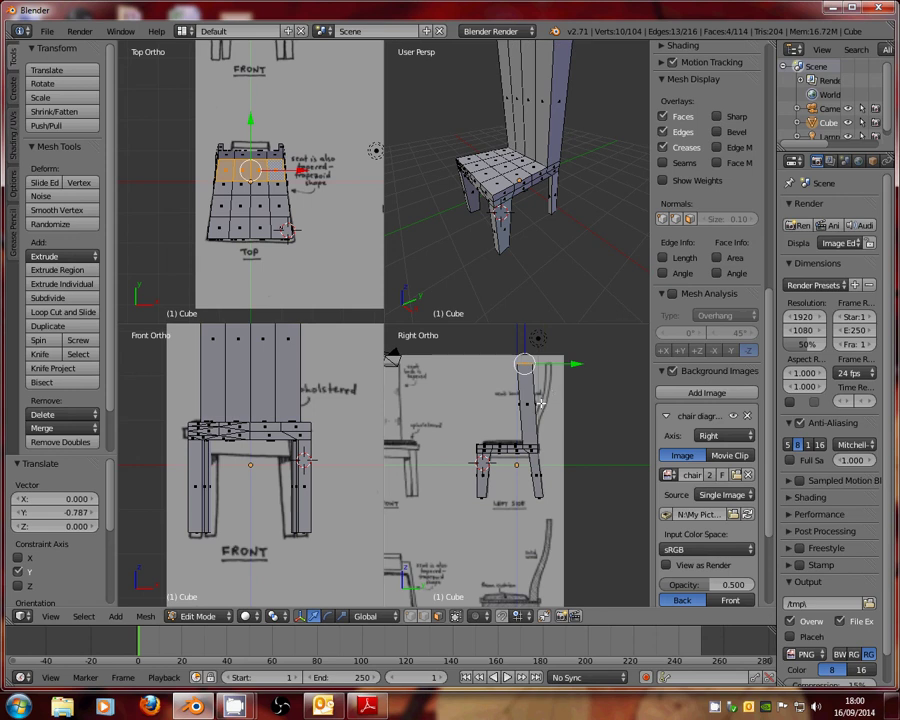
key("ctrl+z")
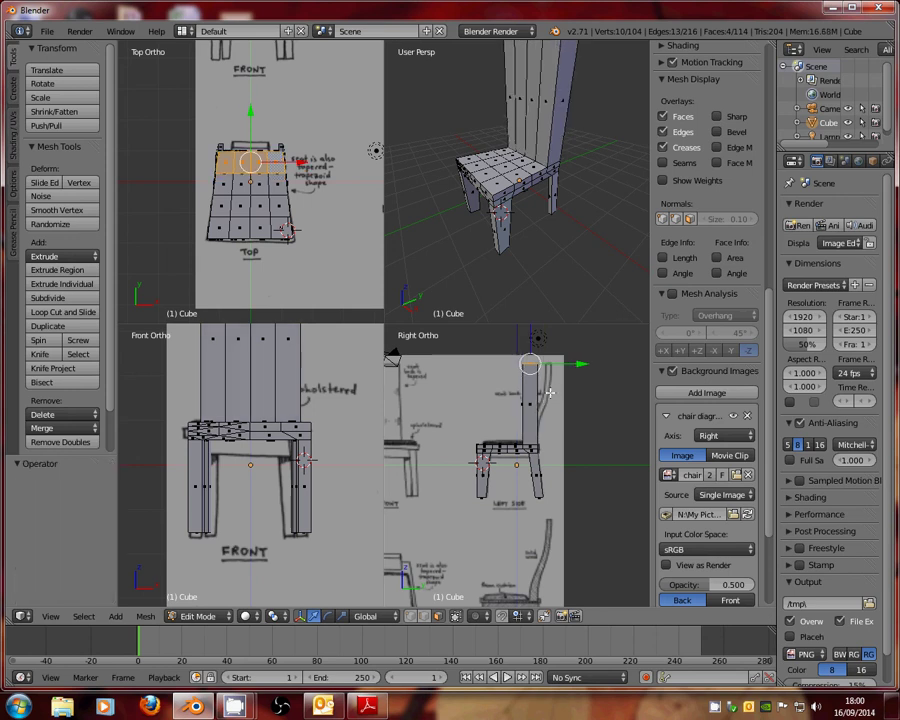
Move the backrest's top faces 0.656 along Y to lean the backrest toward the side drawing
key("g")
key("y")
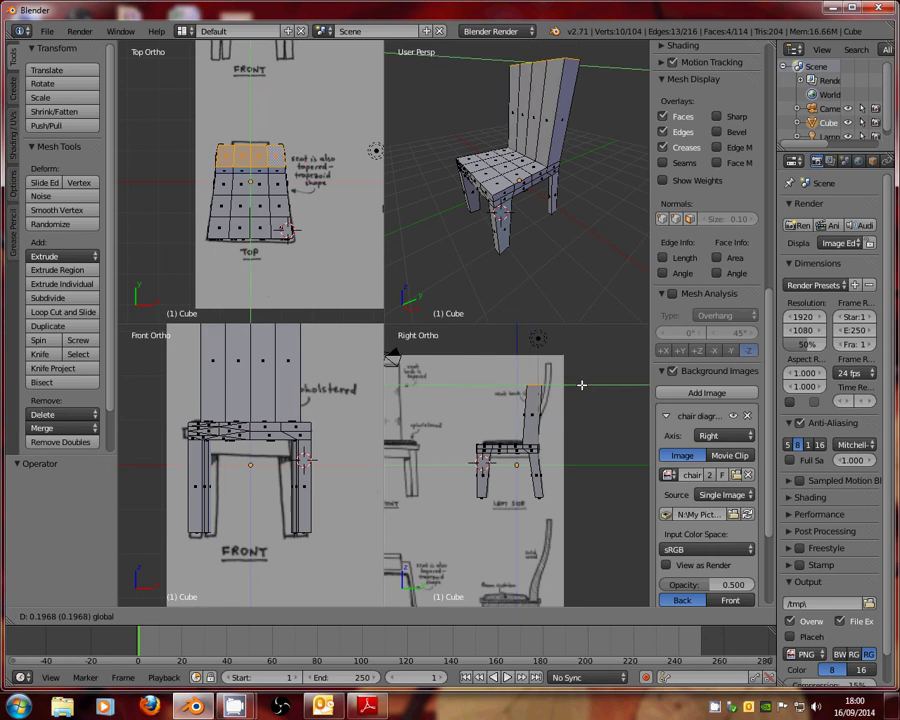
left_click(583, 397)
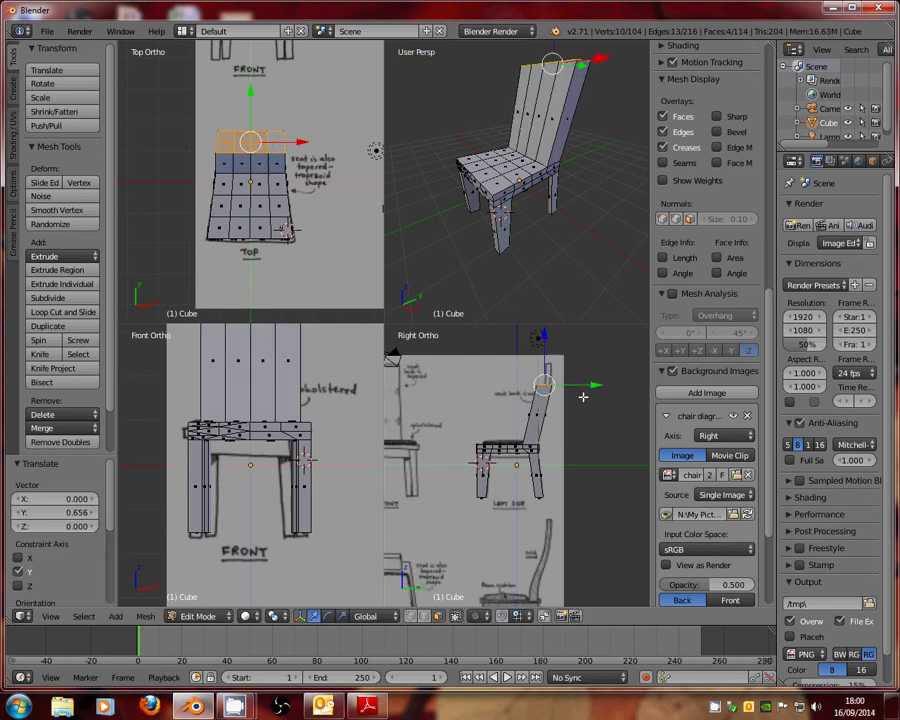
Extrude the backrest's four top faces 1.082 up in Z to reach the full height in the side drawing
key("e")
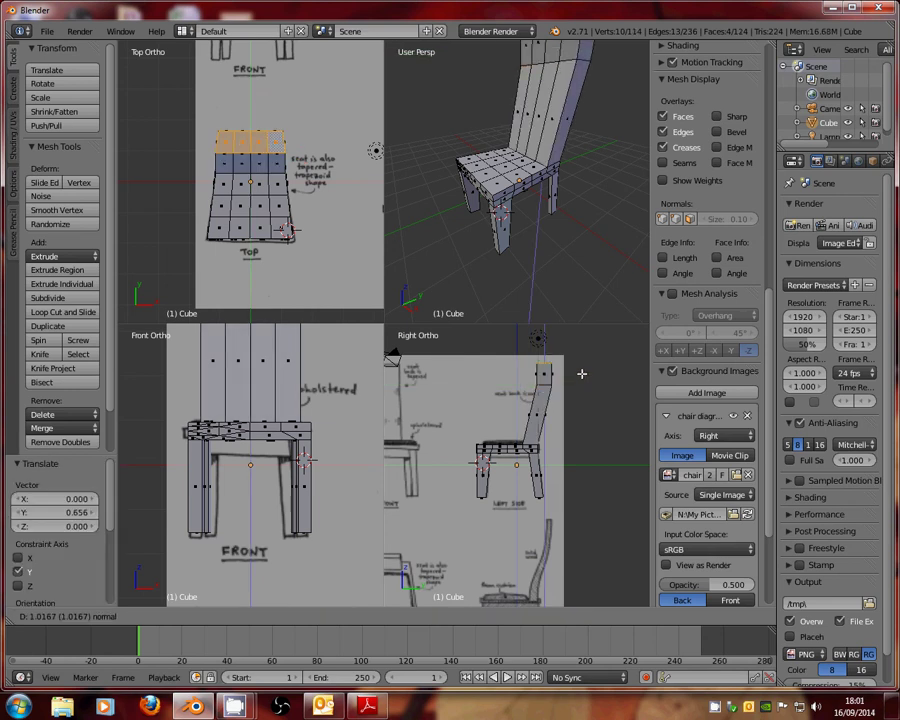
left_click(582, 371)
scroll(542, 210, "down", 2)
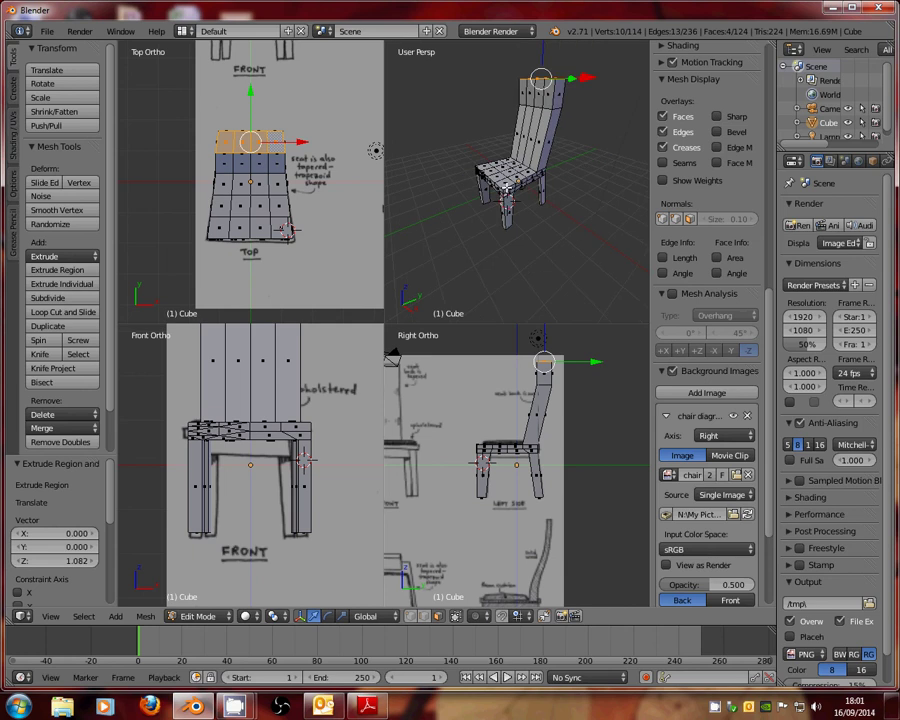
Select all eight front faces of the backrest and move them along Y, finishing with a 0.074 adjustment, to thin the backrest
middle_click_drag(430, 180, 505, 175)
right_click(528, 93)
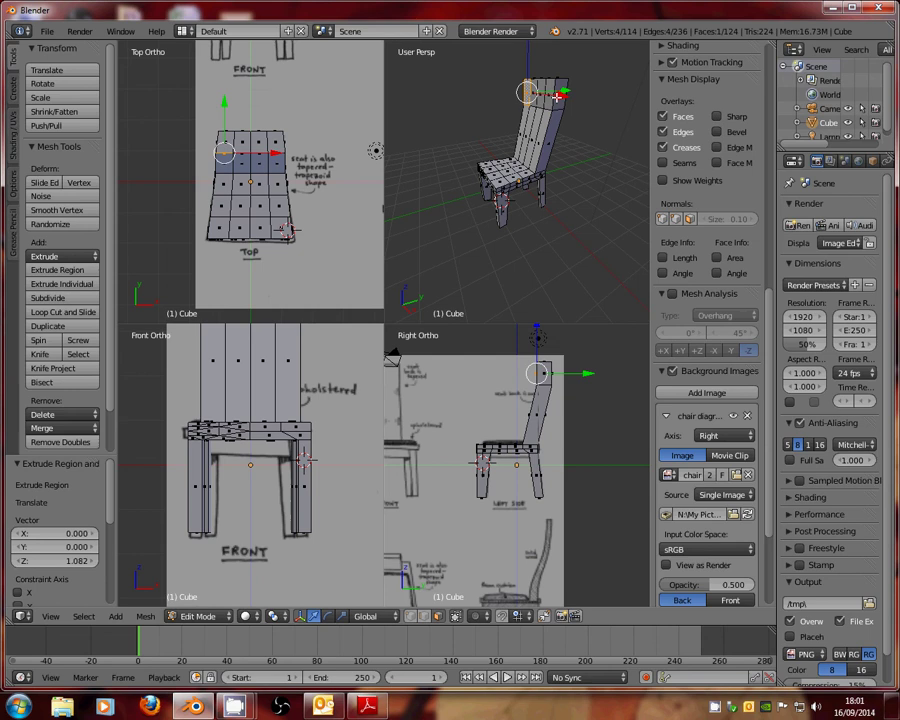
right_click(549, 99, "ctrl")
right_click(538, 137, "ctrl")
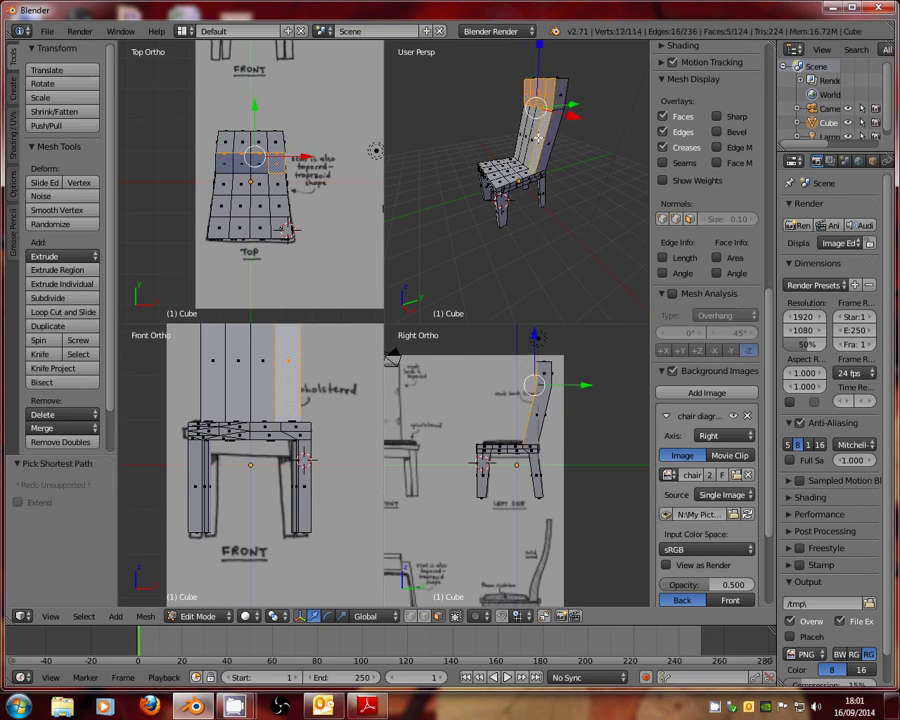
right_click(519, 137, "ctrl")
middle_click_drag(604, 108, 534, 115)
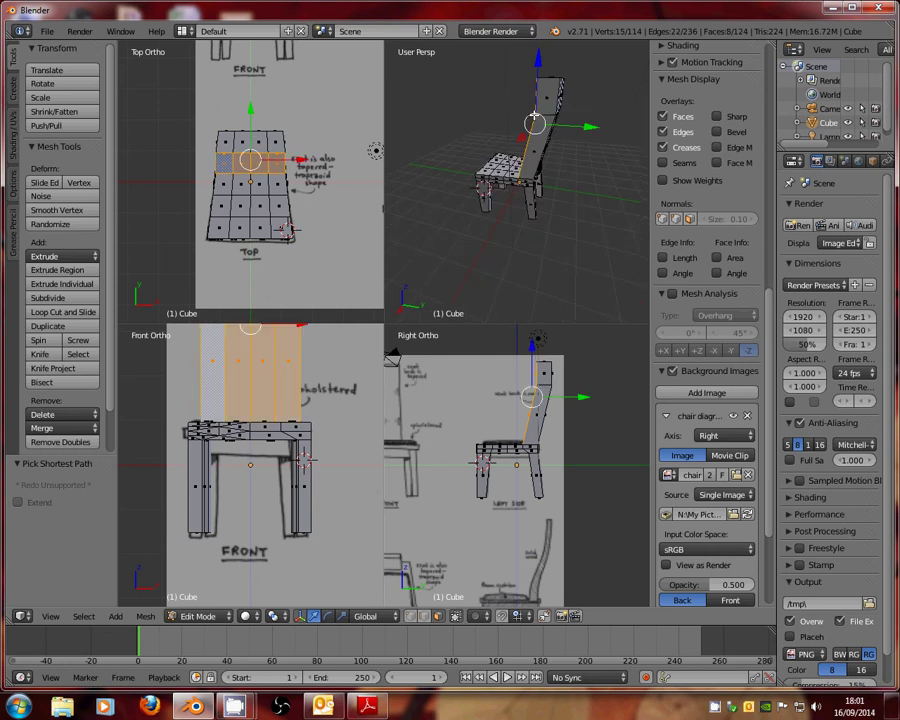
left_click_drag(540, 125, 597, 129)
scroll(559, 142, "up", 3)
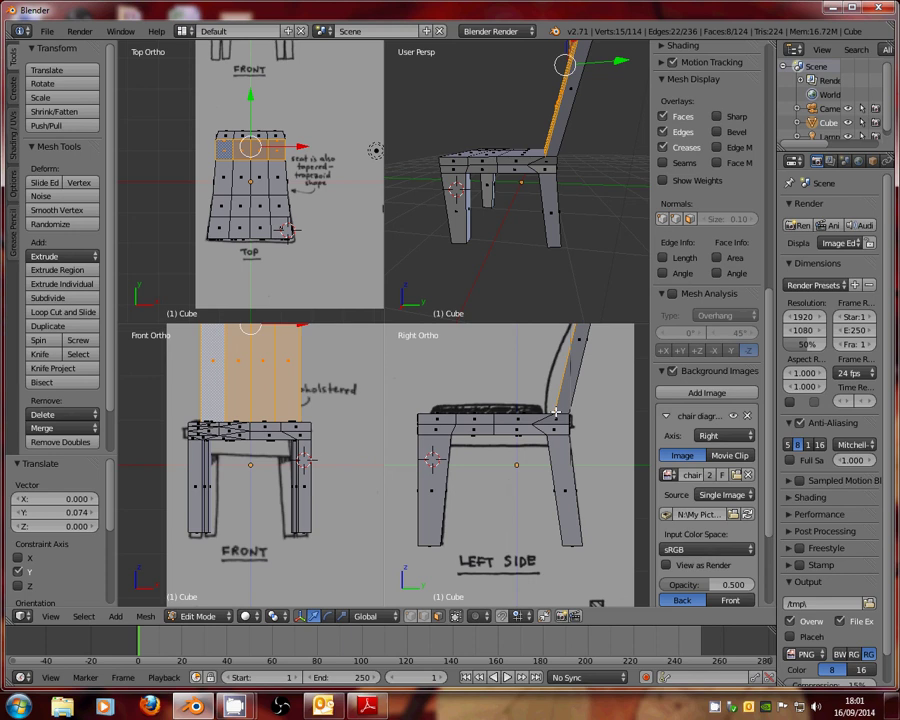
Add a horizontal loop cut around the backrest's tall lower section, near its middle
scroll(547, 366, "down", 2)
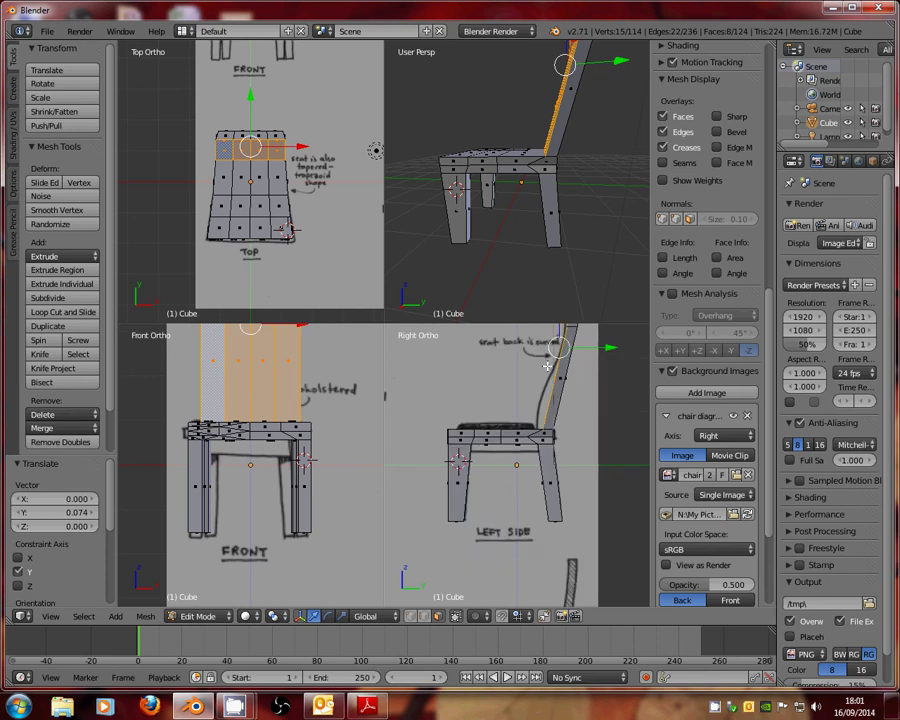
left_click(67, 316)
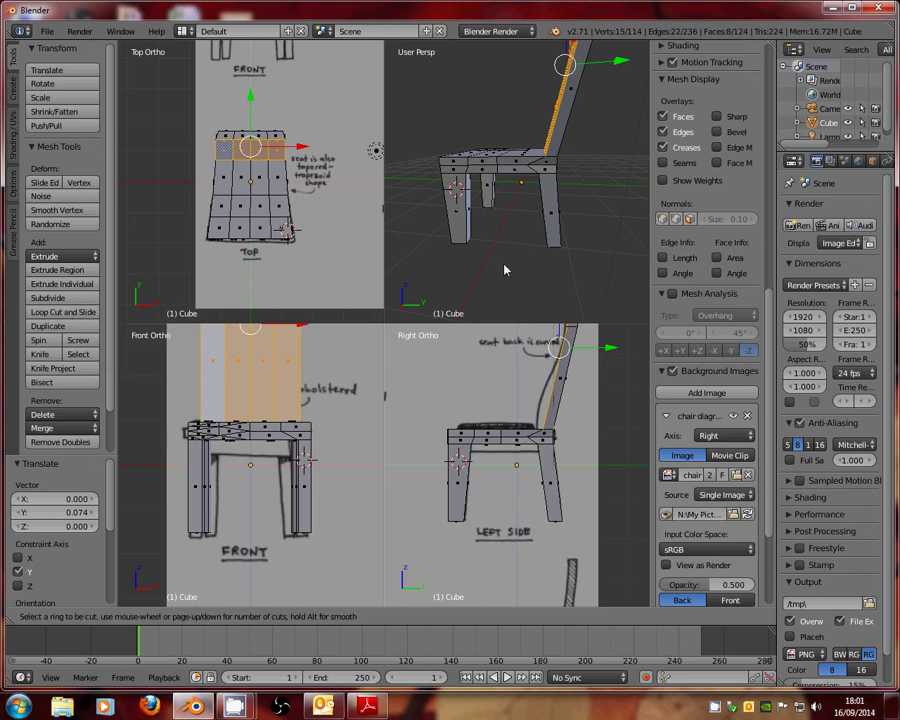
left_click(567, 112)
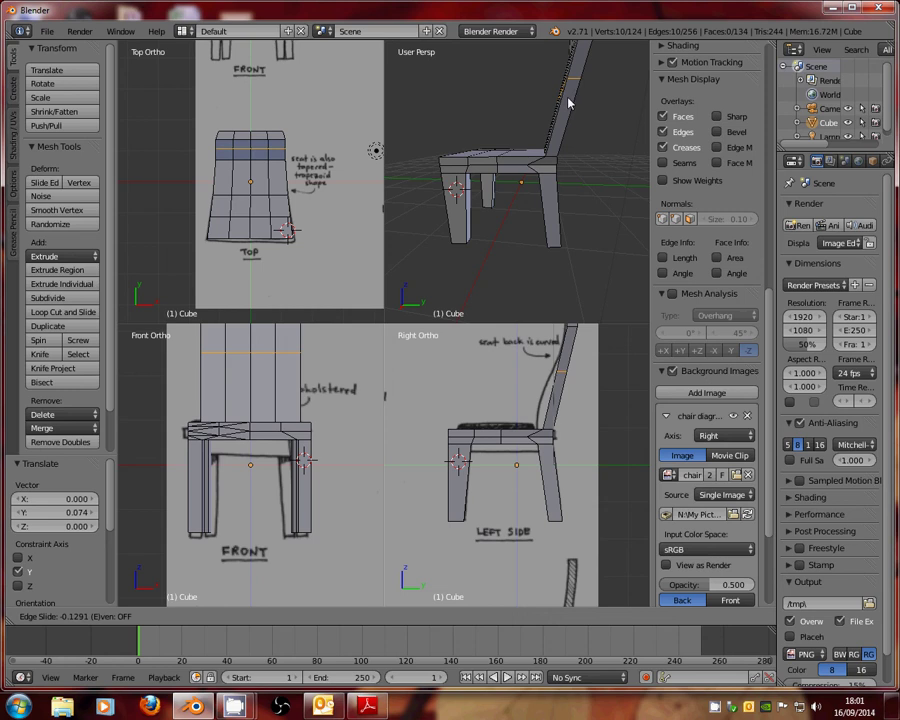
left_click(568, 103)
middle_click_drag(568, 103, 597, 97)
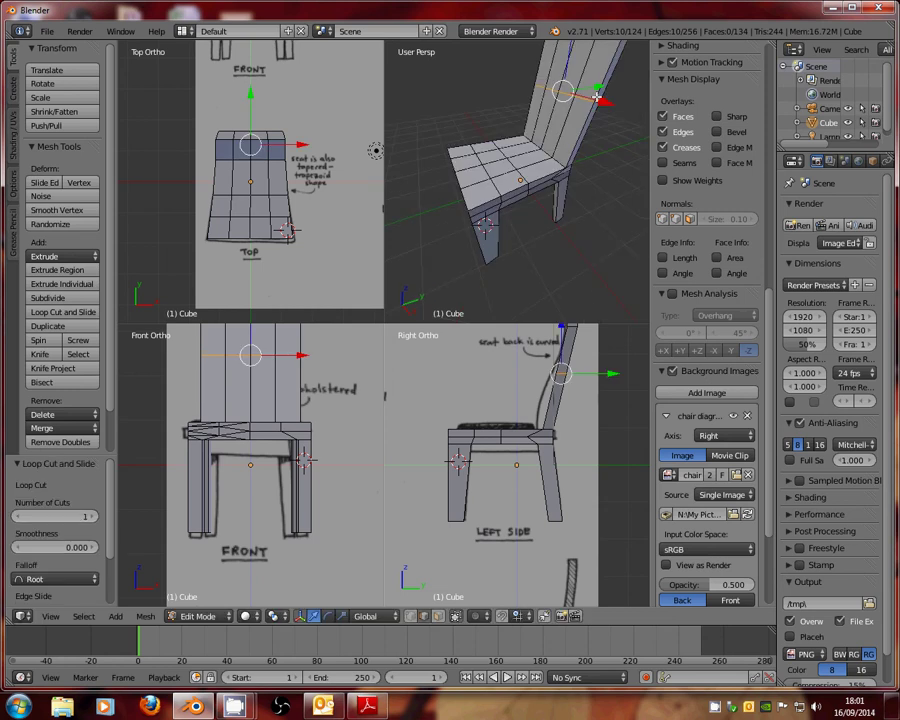
scroll(597, 97, "down", 3)
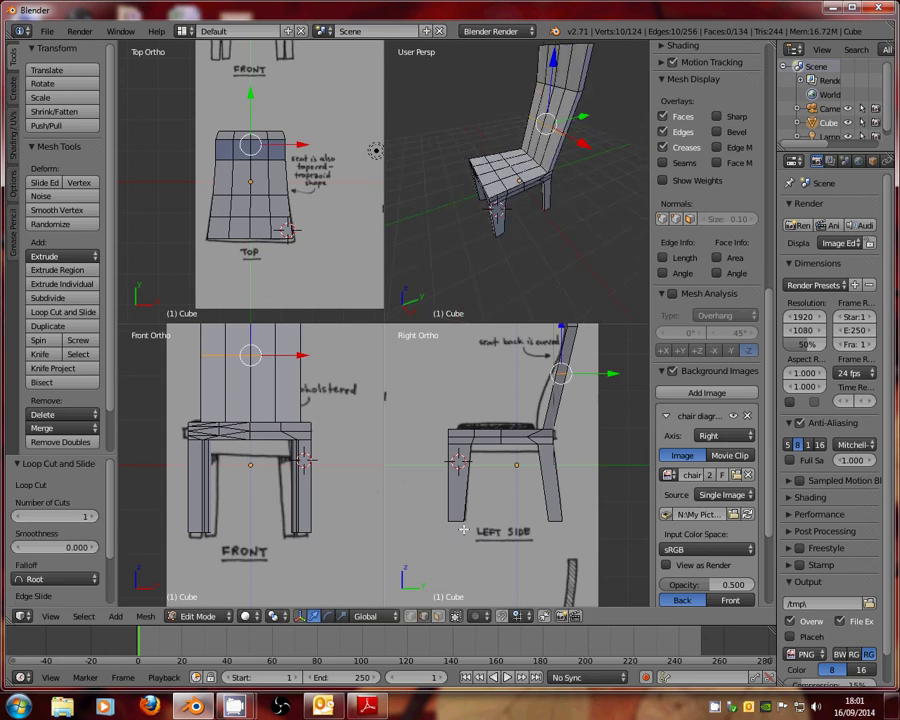
left_click(437, 616)
right_click(530, 130)
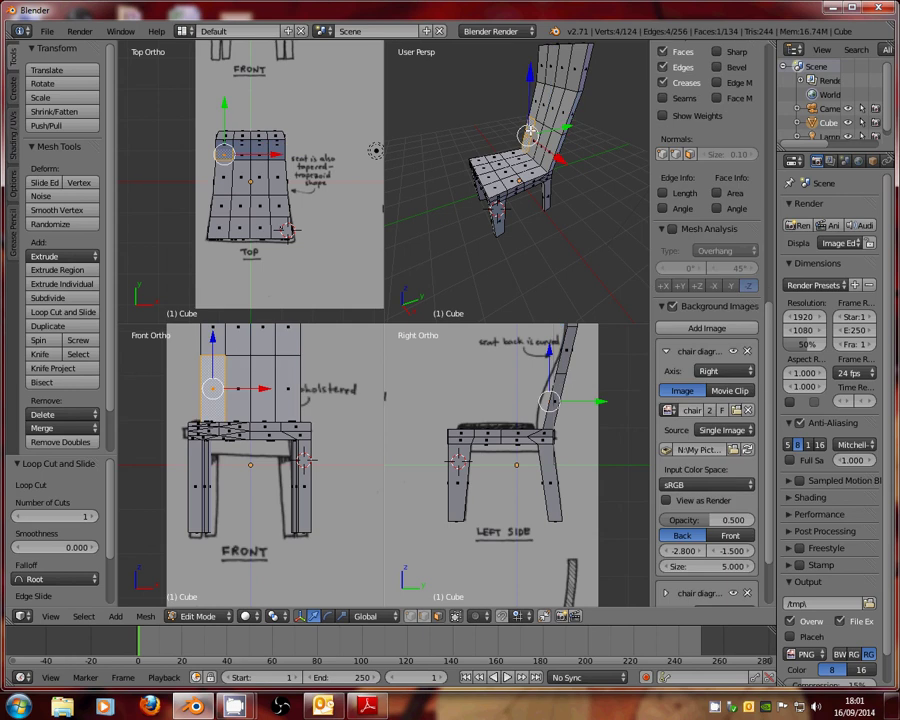
scroll(705, 200, "up", 3)
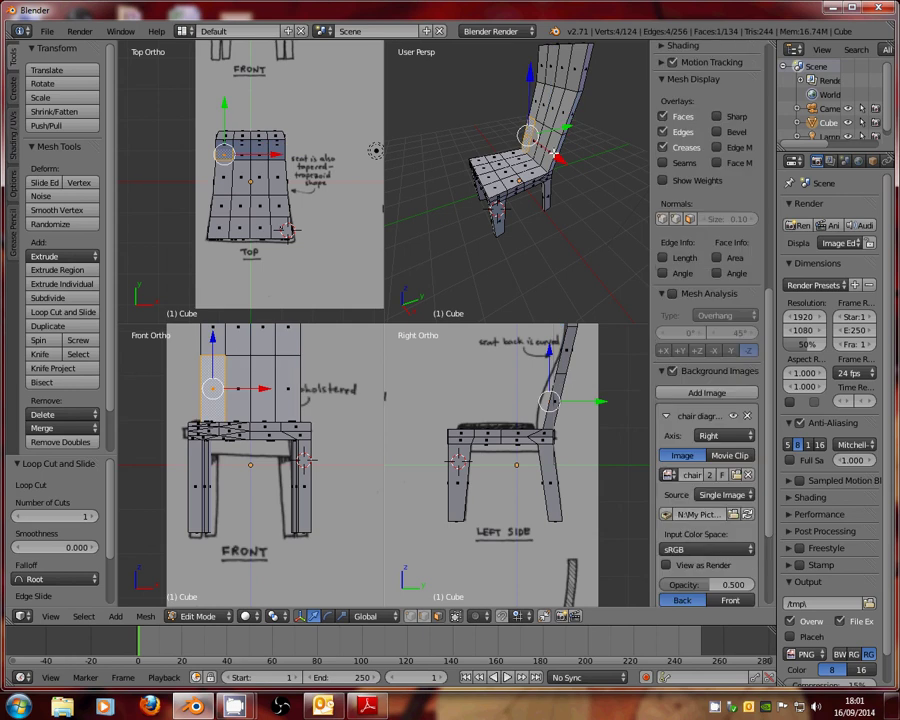
right_click(554, 153)
middle_click_drag(554, 153, 490, 125)
scroll(553, 142, "up", 2)
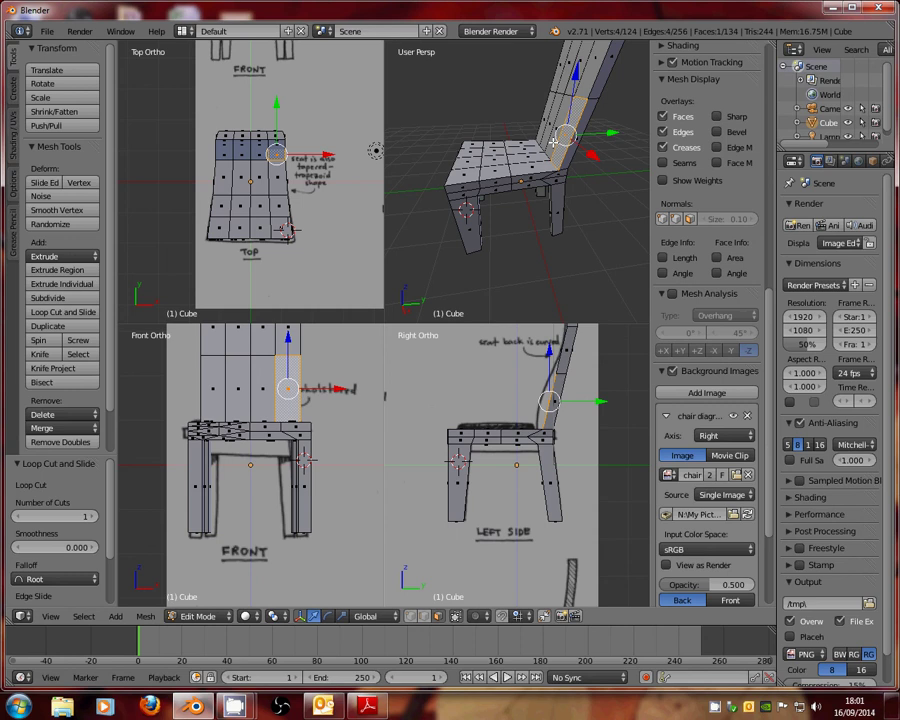
Add a second horizontal loop cut around the backrest, about midway between the seat and the first cut
left_click(69, 318)
left_click(566, 128)
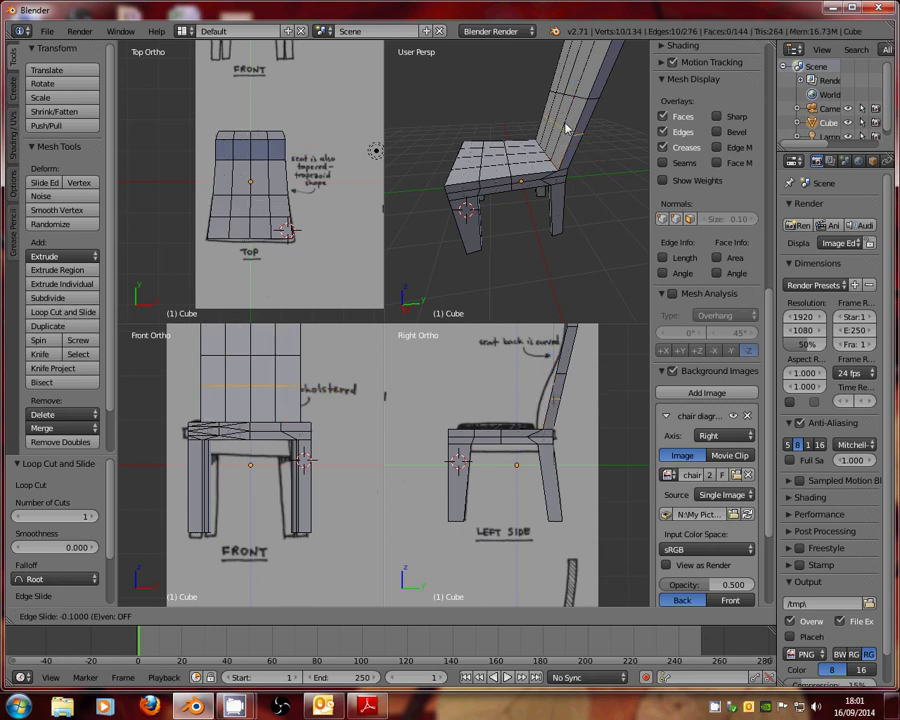
left_click(566, 128)
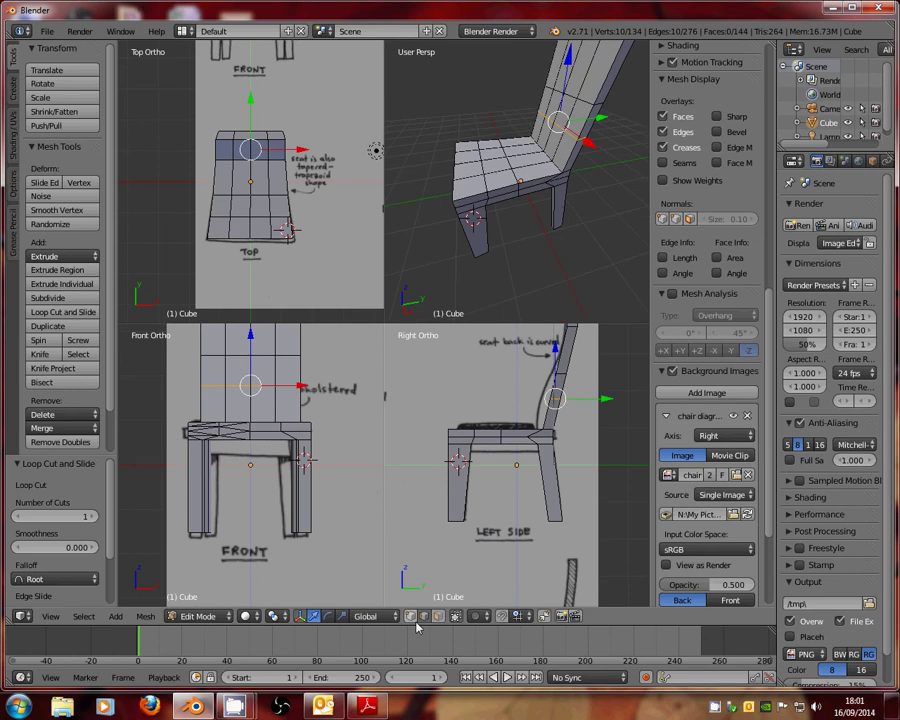
In edge selection, select the four front edges of the lower loop cut and move them -0.081 along Y
right_click(541, 112)
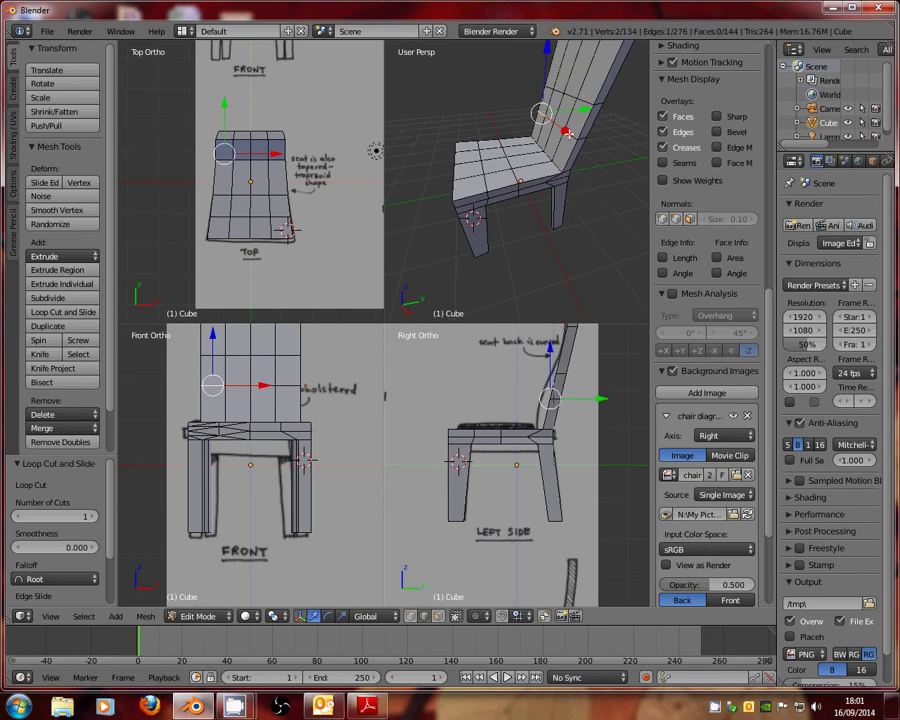
right_click(597, 118, "ctrl")
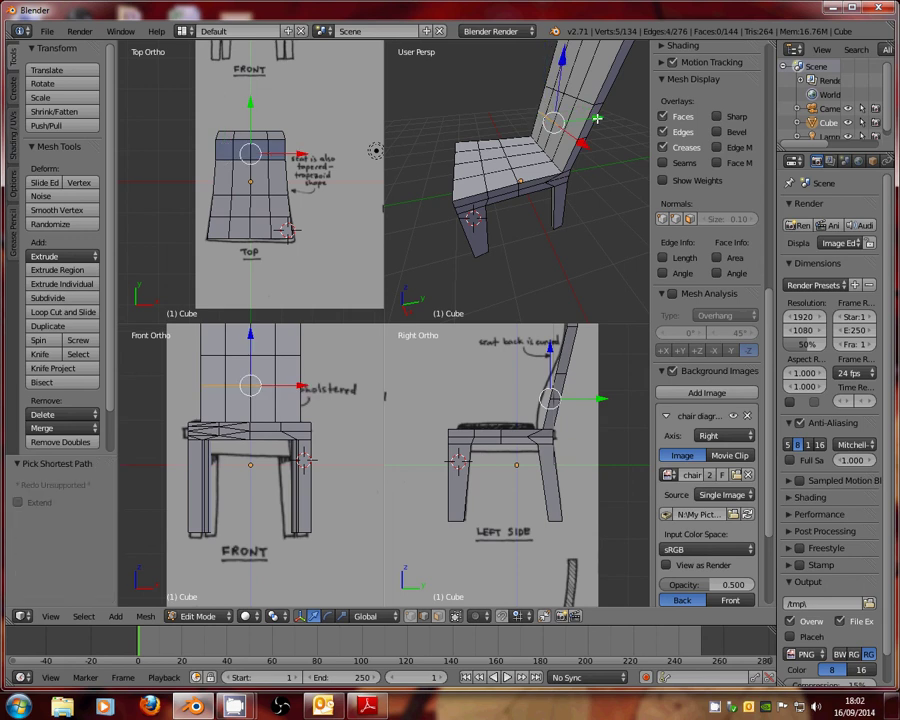
left_click_drag(596, 118, 553, 150)
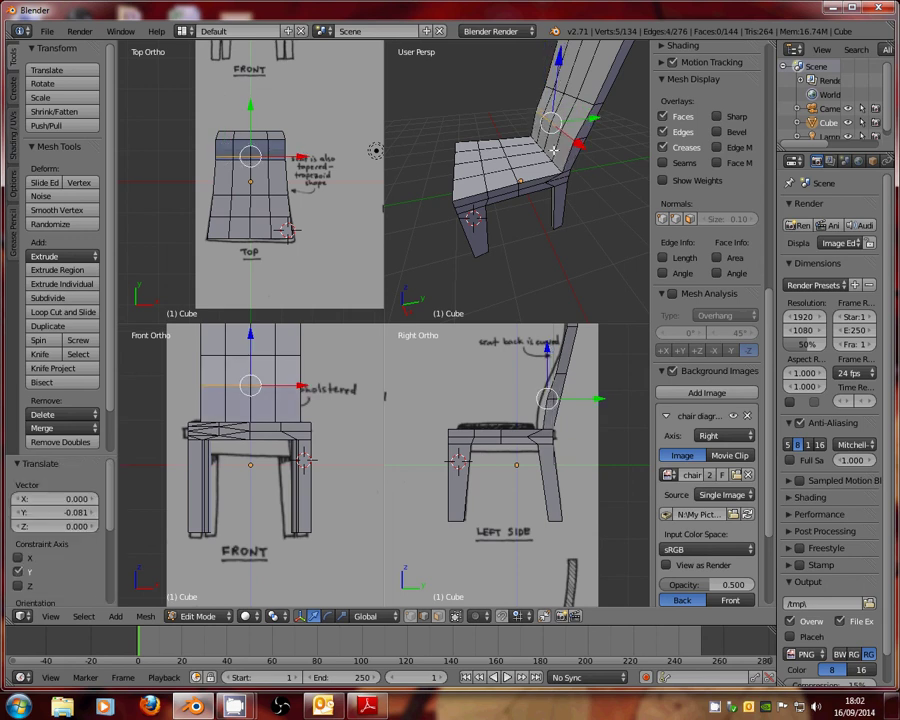
Select the four front edges where the backrest meets the seat and move them slightly forward along Y
right_click(557, 164)
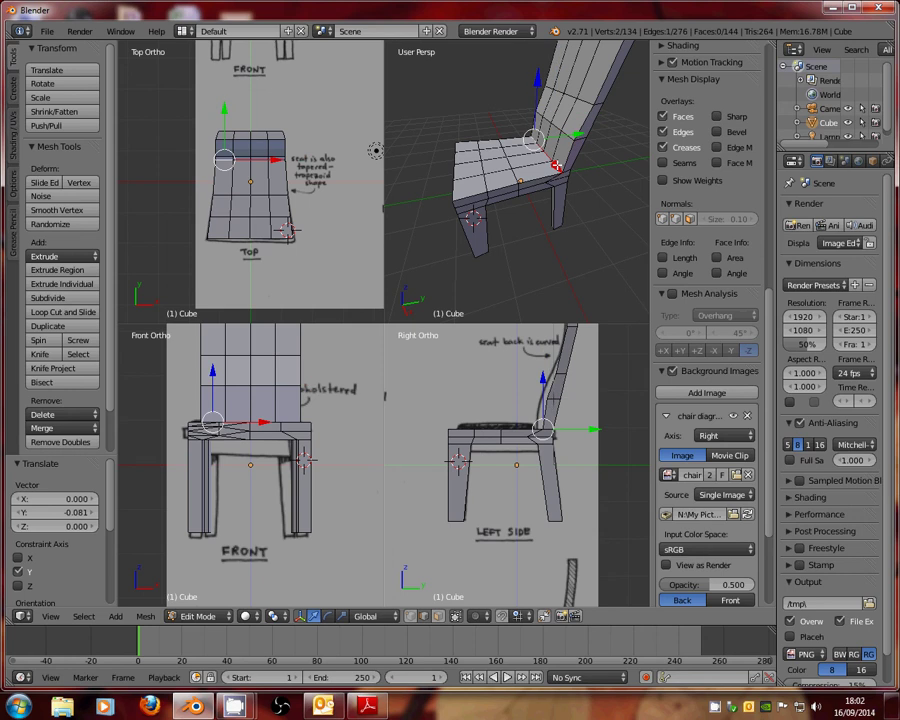
right_click(557, 165, "shift")
right_click(543, 152, "shift")
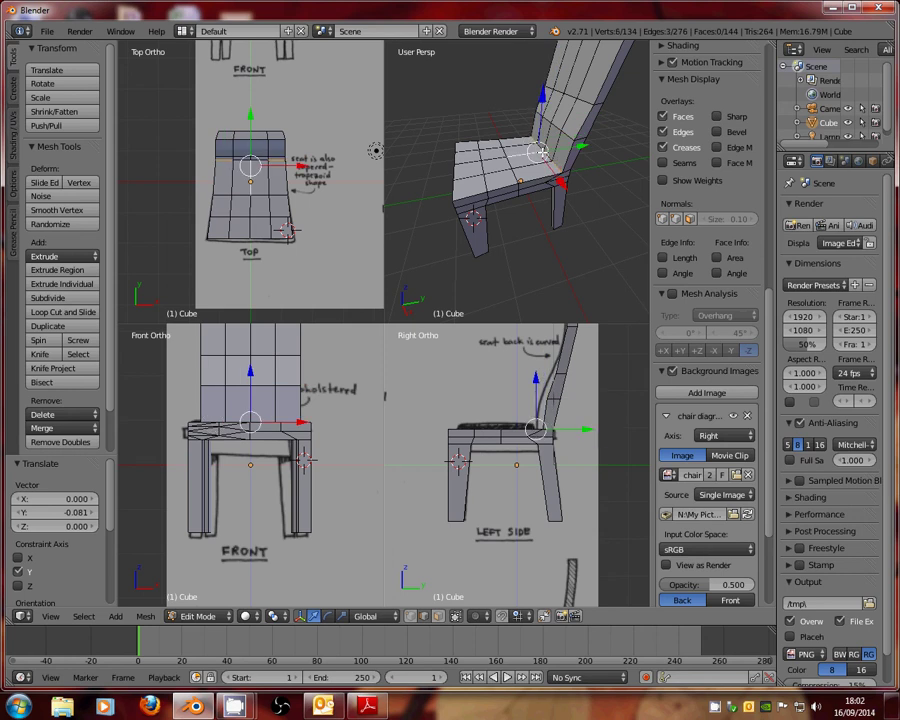
right_click(582, 146, "ctrl")
key("g")
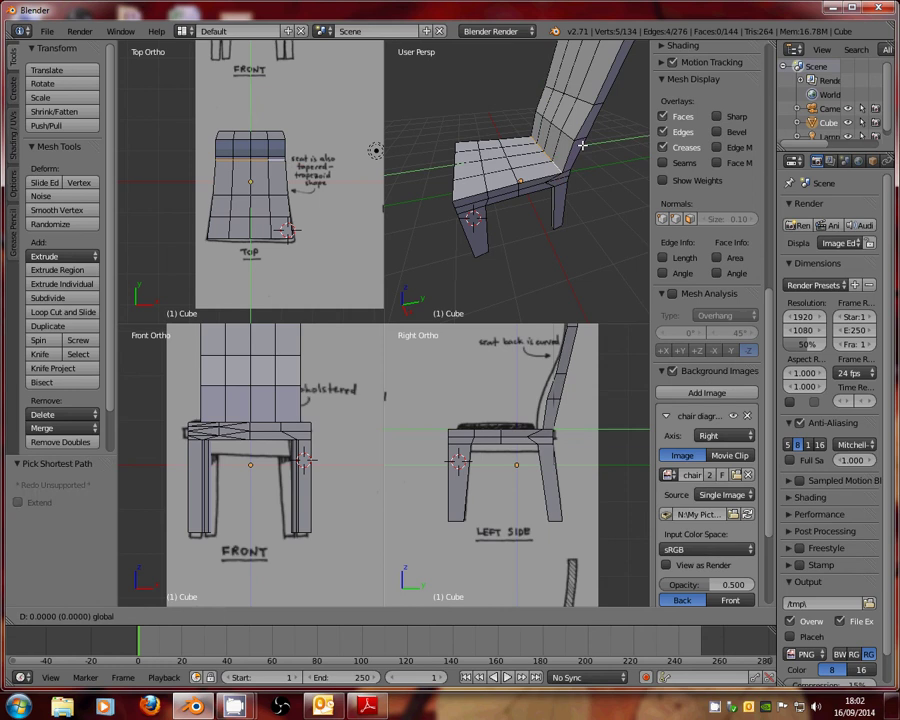
left_click_drag(582, 146, 572, 147)
Reselect the lower loop cut's four front edges, move them -0.140 along Y and lower them about 0.128 in Z
right_click(540, 114)
right_click(592, 118, "ctrl")
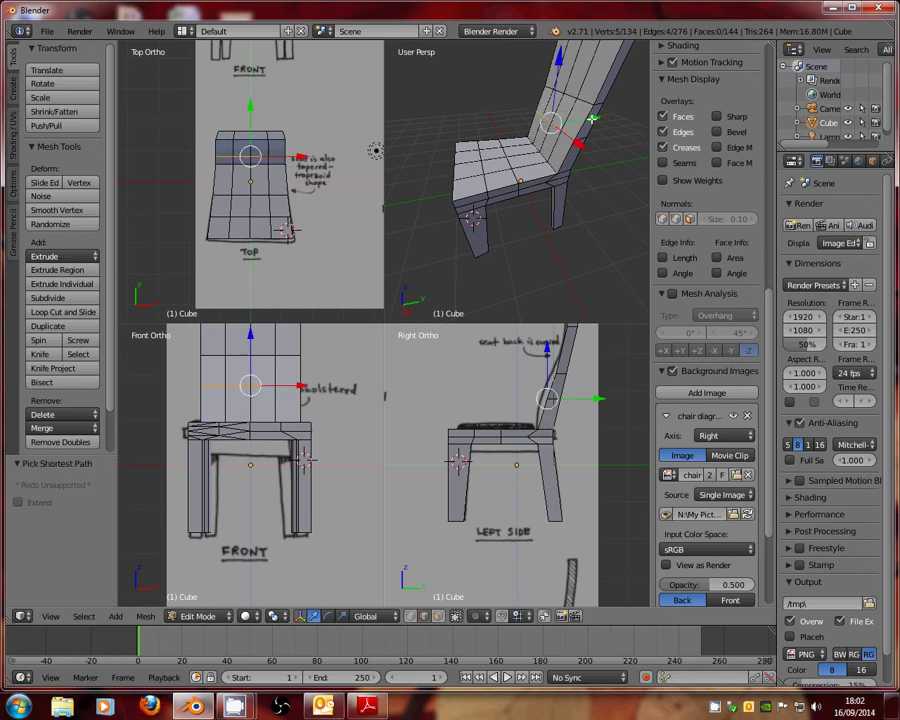
left_click_drag(592, 119, 582, 120)
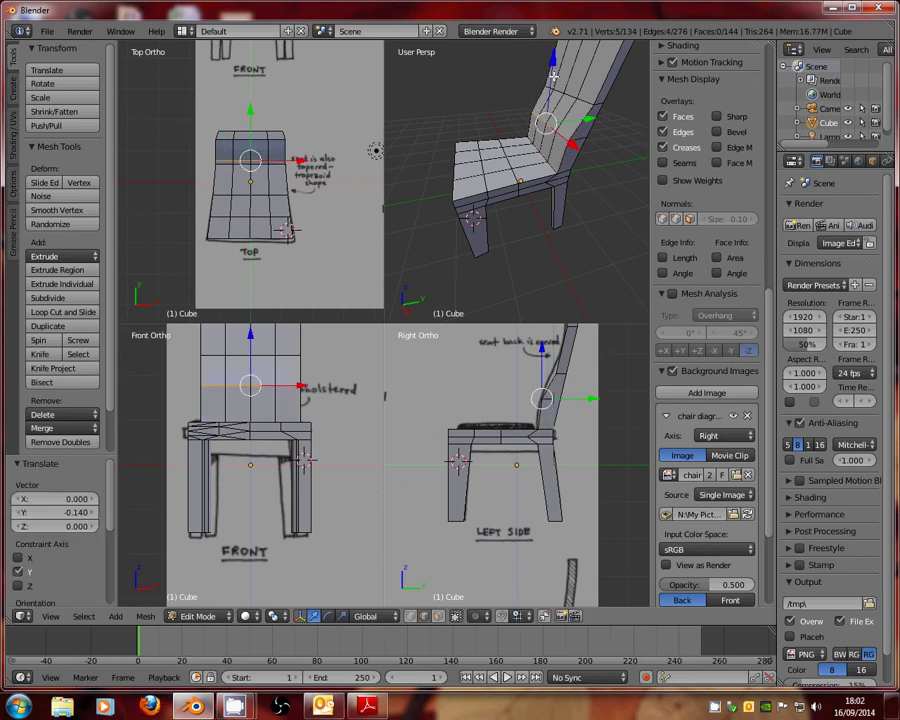
left_click_drag(556, 62, 554, 74)
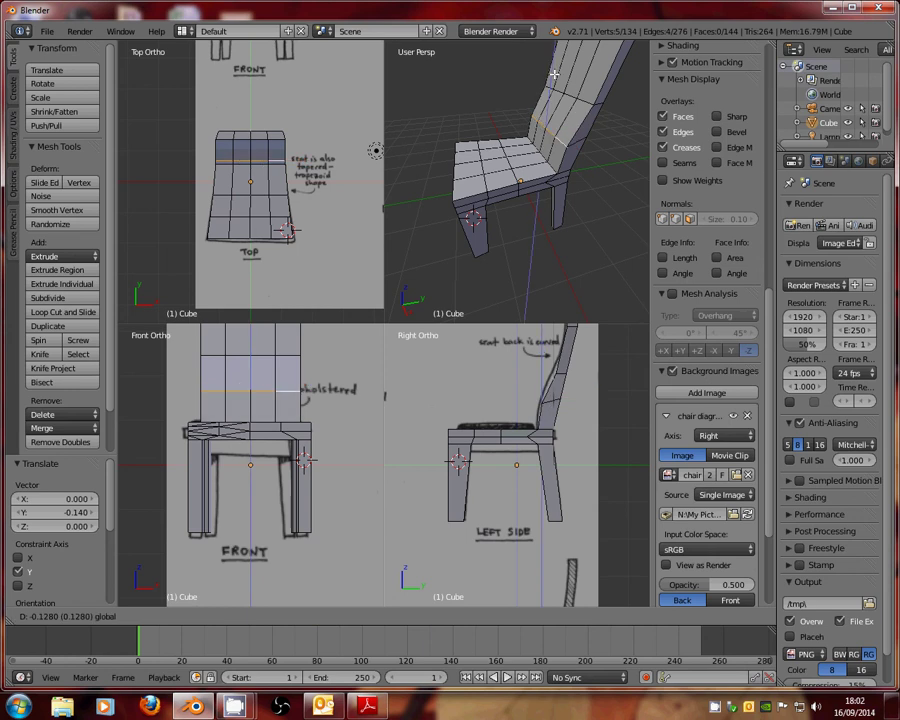
key("Escape")
Move the upper loop cut's front edges -0.111 along Y and fine-tune the lower cut's front edges to follow the drawn curve
left_click_drag(603, 92, 598, 92)
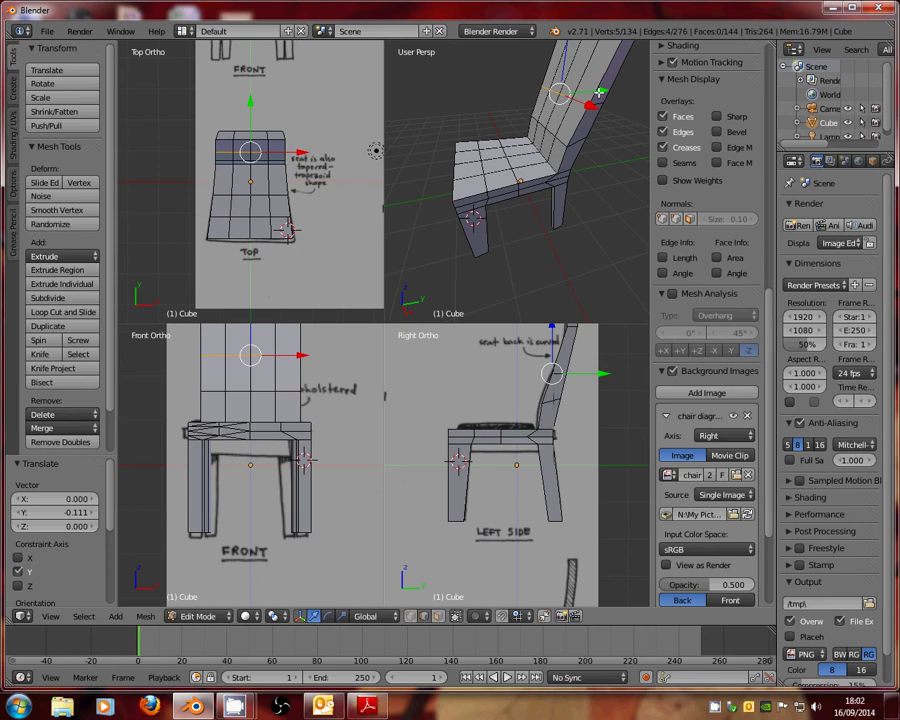
key("ctrl+z")
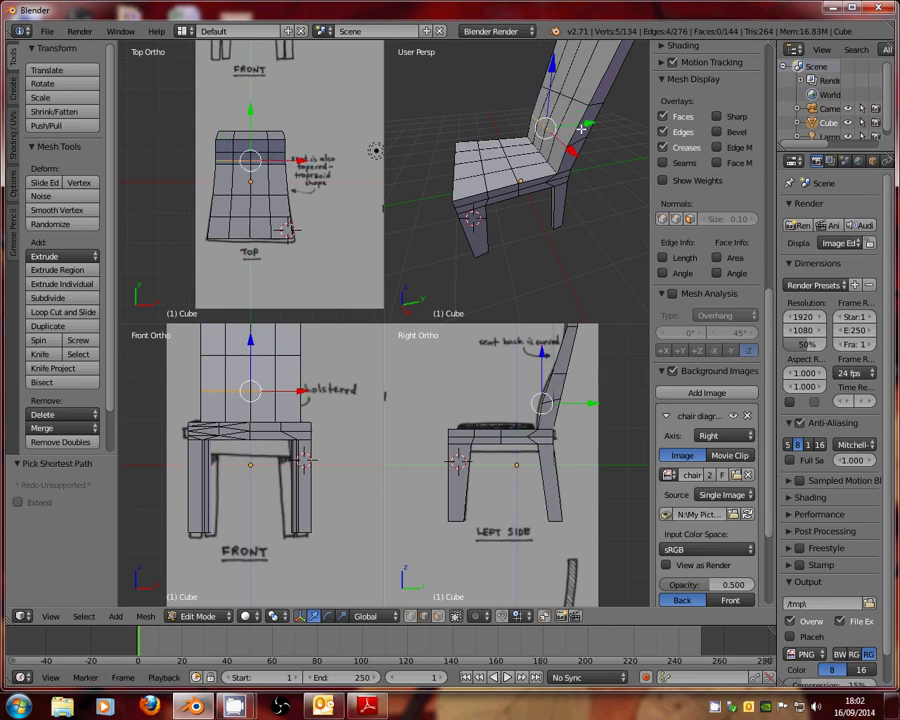
left_click_drag(589, 125, 580, 150)
key("ctrl+z")
Select the four rear edges of the lower loop cut and move them -0.202 along Y to curve the back side
middle_click_drag(580, 150, 615, 129)
right_click(532, 131)
right_click(532, 131, "ctrl")
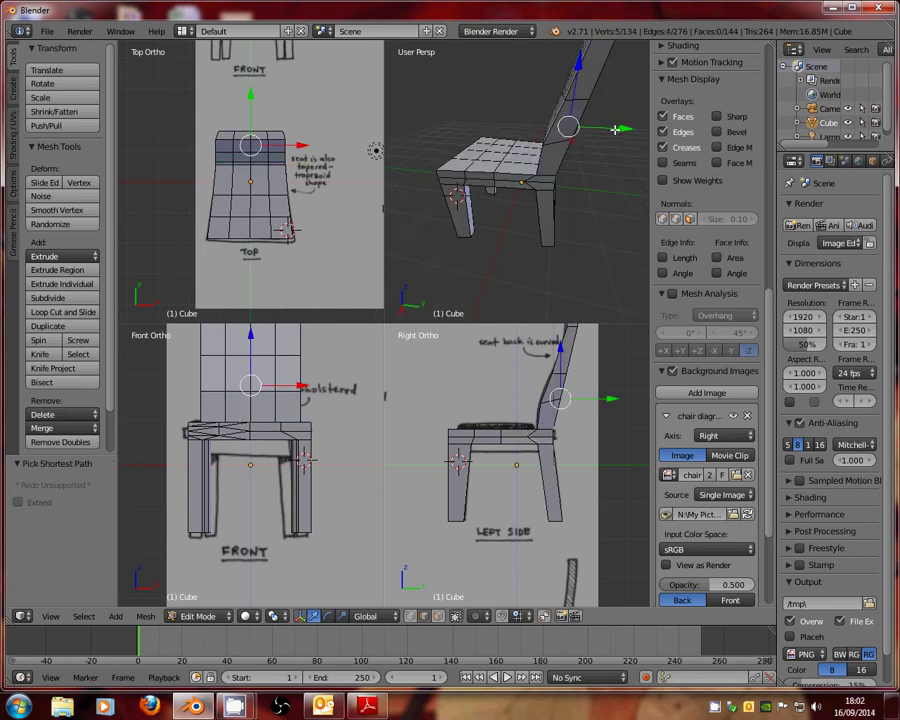
key("g")
key("y")
left_click(610, 132)
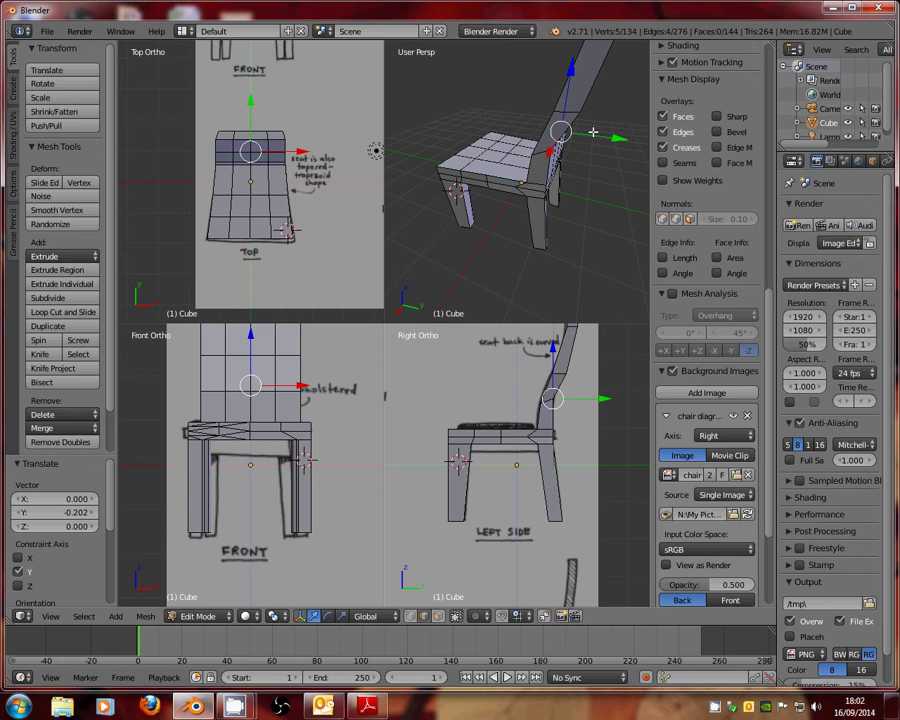
Select the four rear edges of the upper loop cut and move them -0.117 along Y to continue the curve
middle_click_drag(593, 132, 595, 102)
key("ctrl+z")
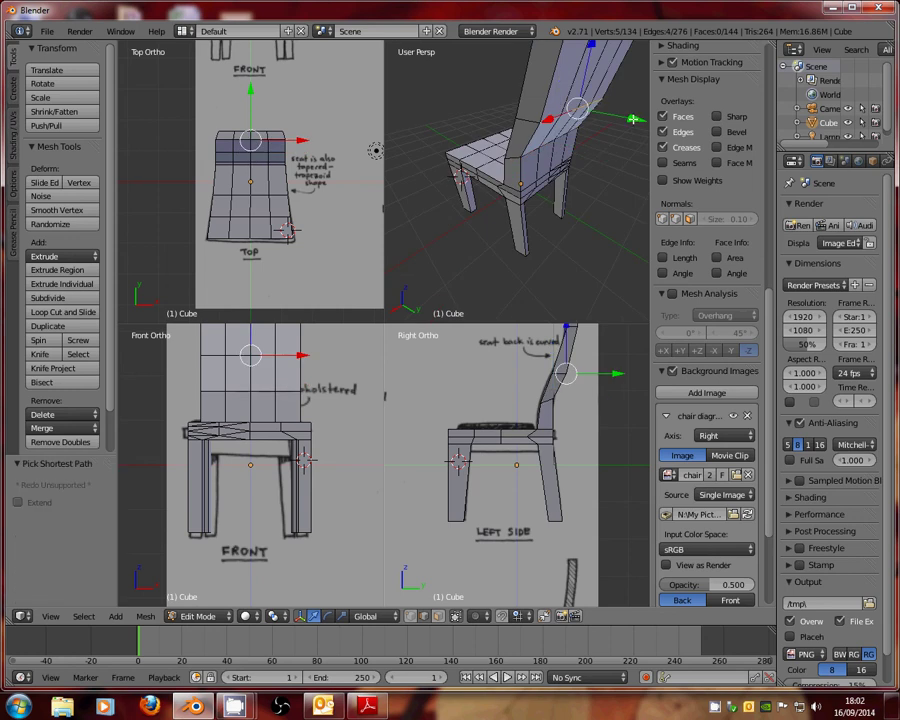
key("g")
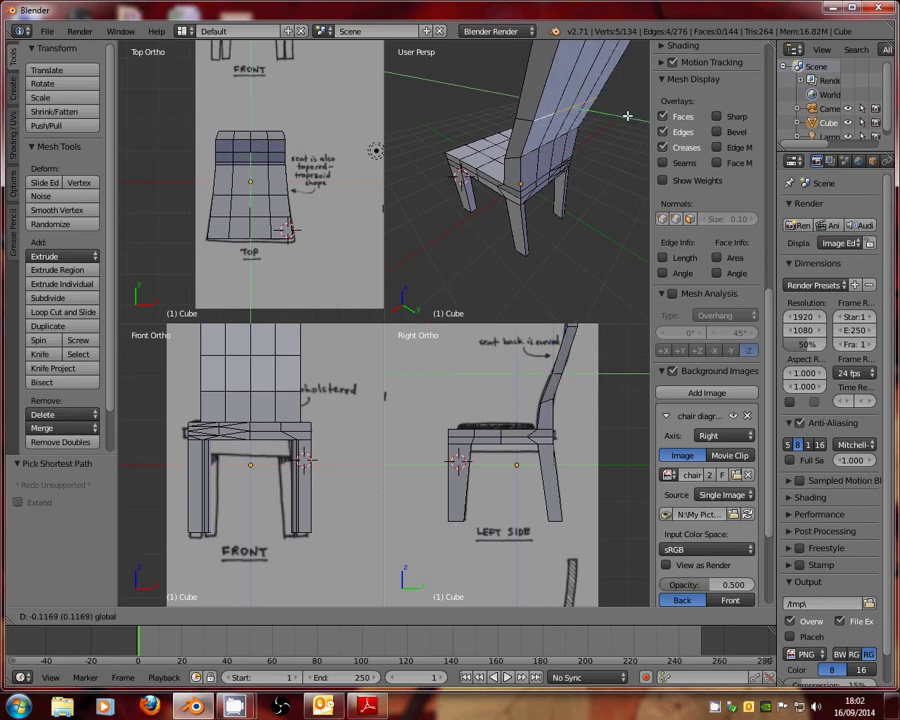
left_click(627, 116)
middle_click_drag(627, 116, 613, 84)
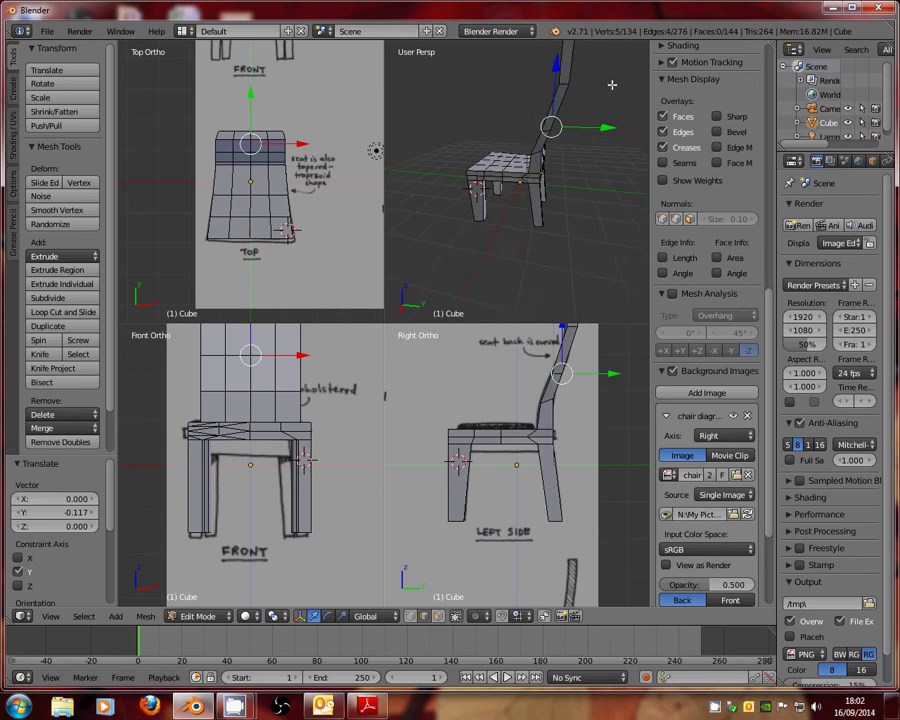
middle_click_drag(555, 128, 525, 138)
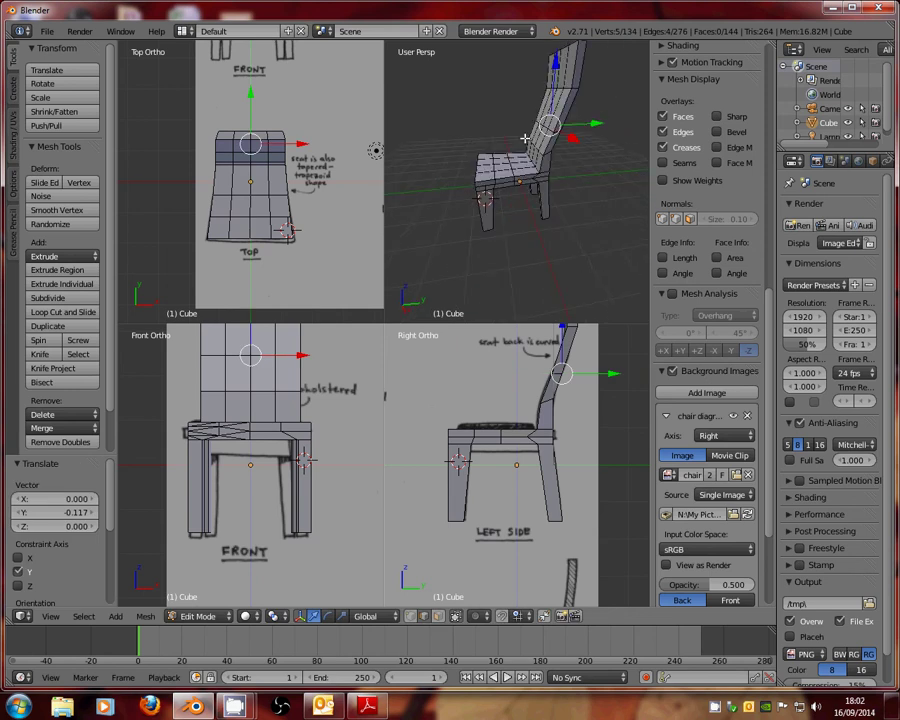
scroll(525, 138, "up", 4)
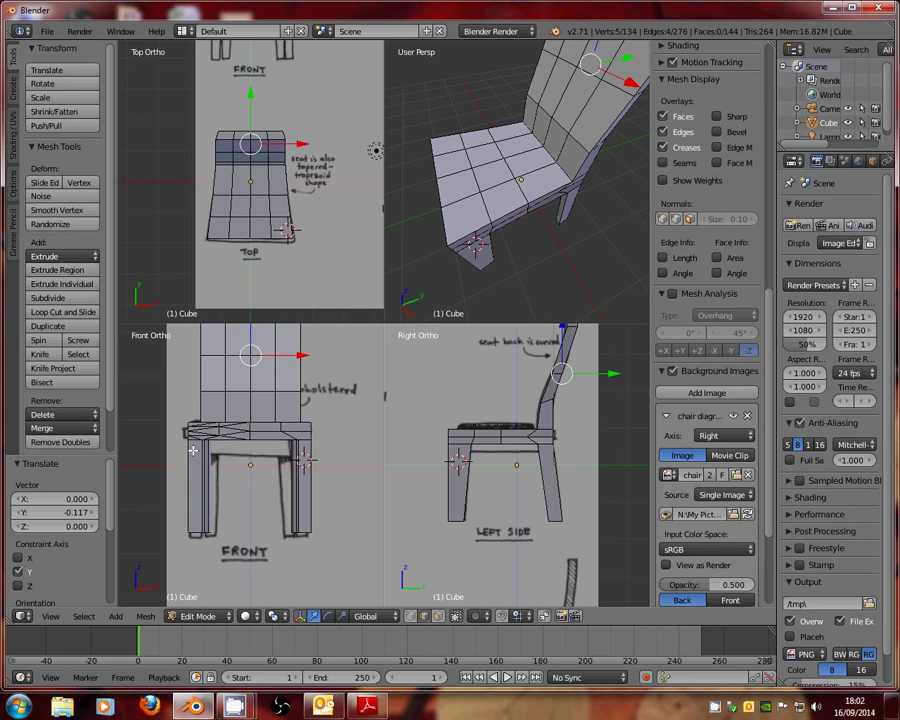
scroll(340, 470, "down", 5)
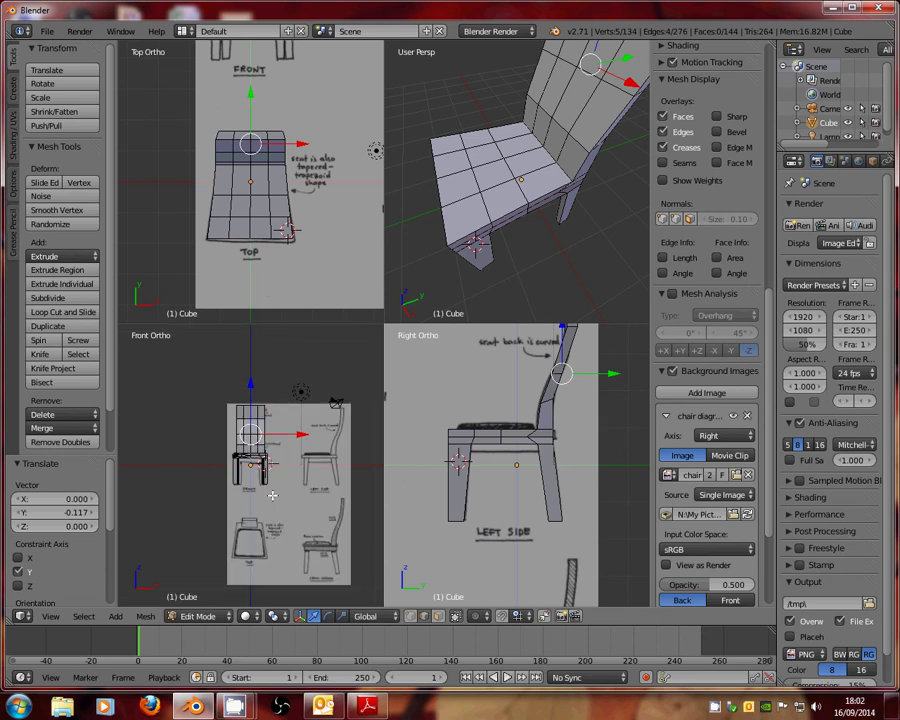
Switch to face selection and subdivide the two underside seat faces between the front legs with one cut
scroll(237, 462, "up", 3)
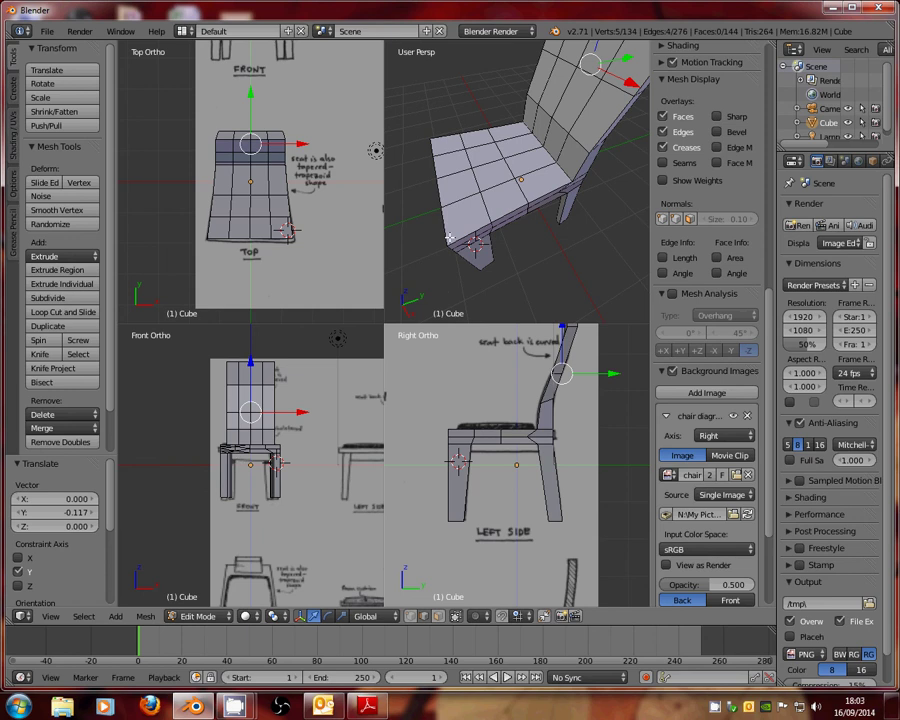
middle_click_drag(449, 237, 535, 83)
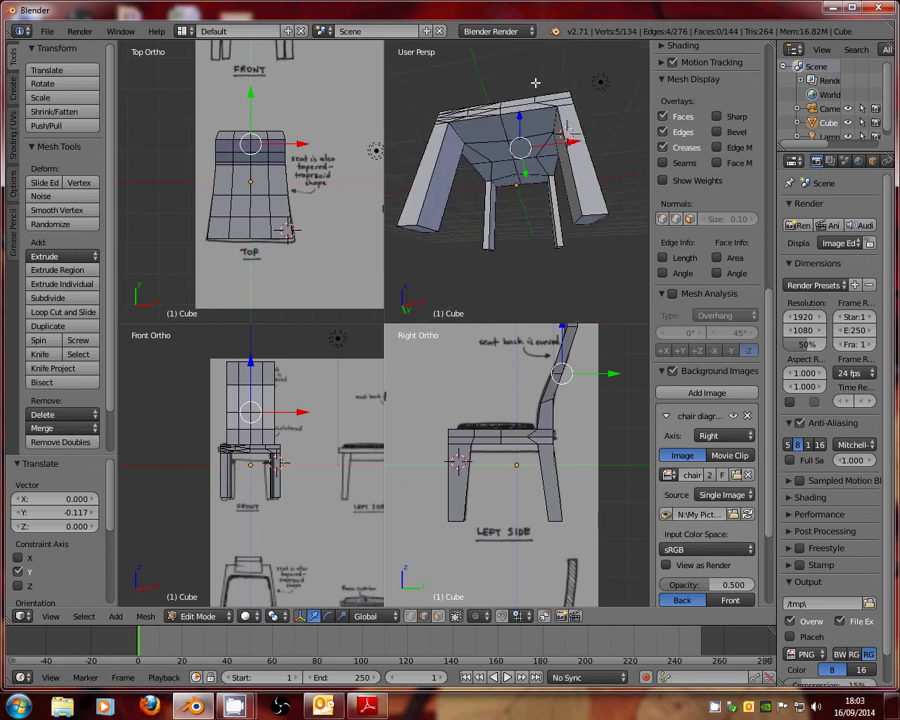
key("ctrl+Tab")
left_click(497, 176)
right_click(485, 133)
right_click(519, 126, "ctrl")
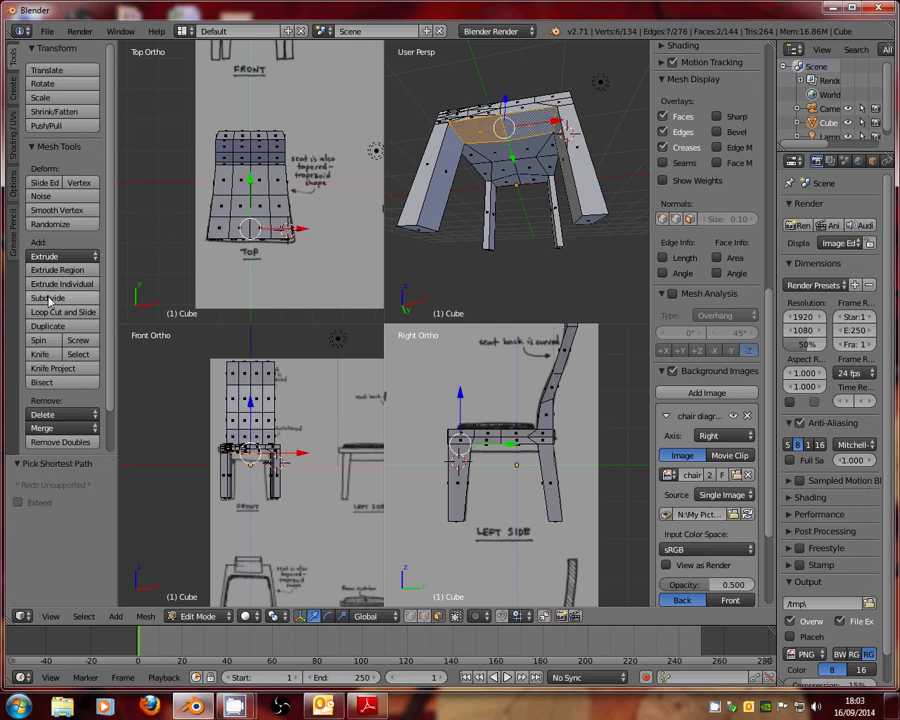
left_click(48, 298)
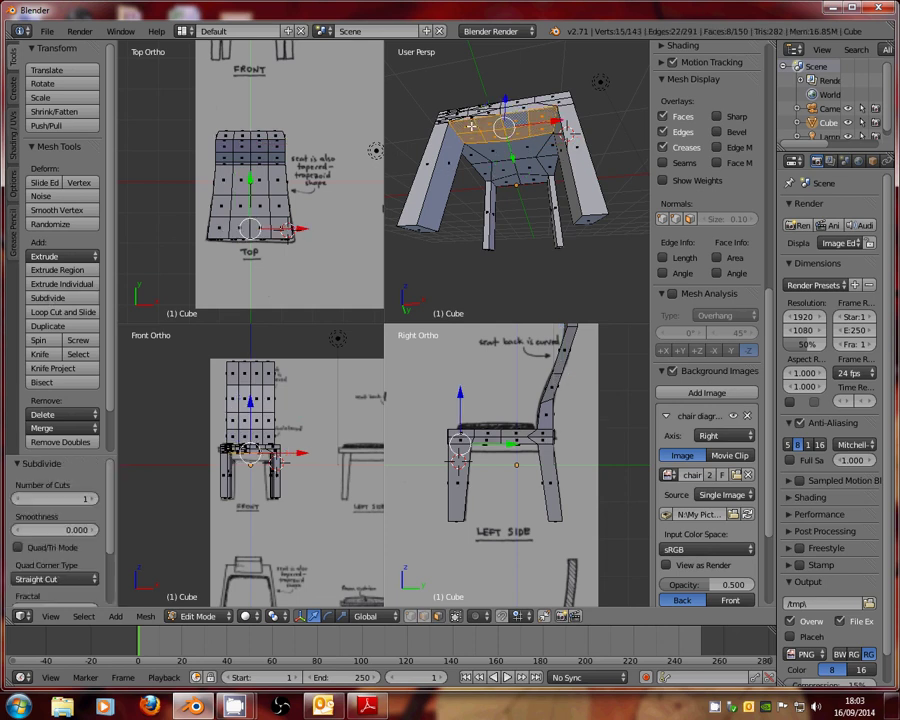
Select the rear row of four subdivided faces under the seat front and extrude it downward by -0.405 in Z
right_click(473, 136)
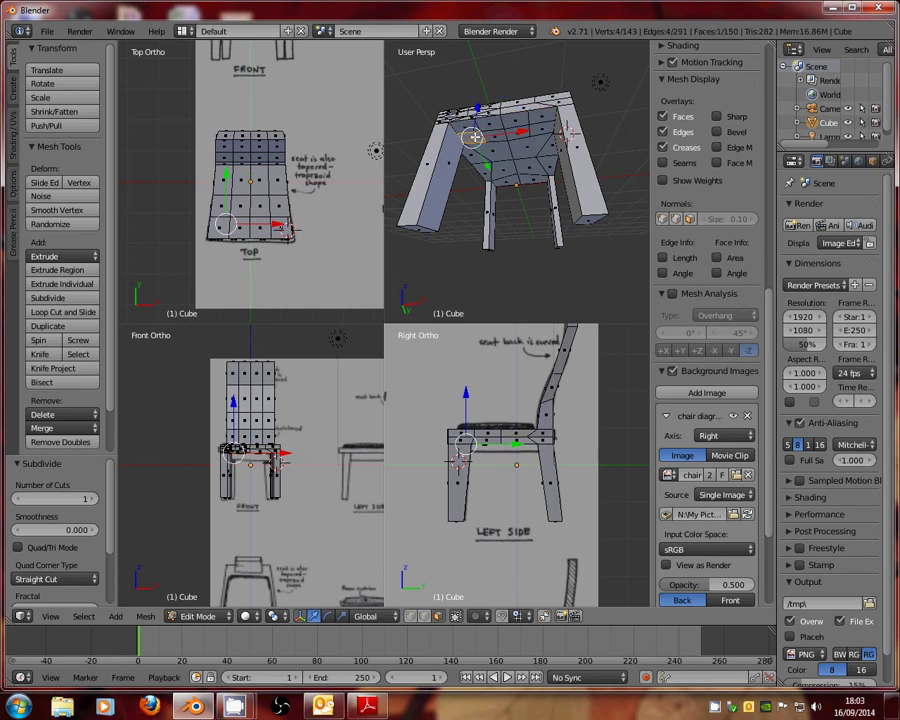
right_click(544, 129, "ctrl")
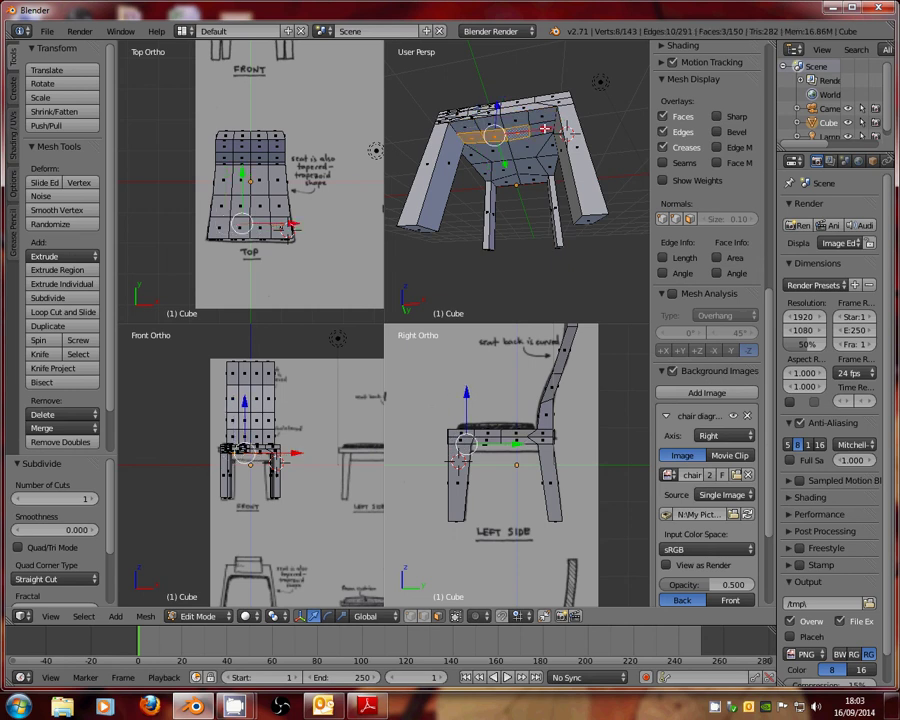
key("e")
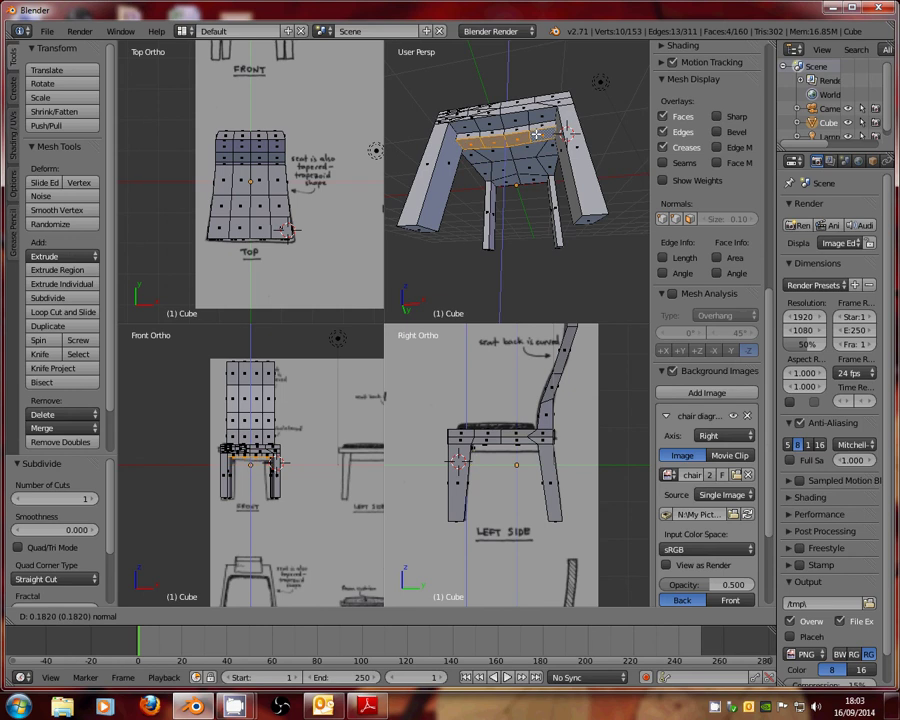
left_click(536, 133)
Add the back, front and remaining faces of the extruded rail between the front legs to the selection
middle_click_drag(536, 133, 465, 161)
right_click(465, 162, "shift")
right_click(476, 170, "shift")
right_click(486, 177, "shift")
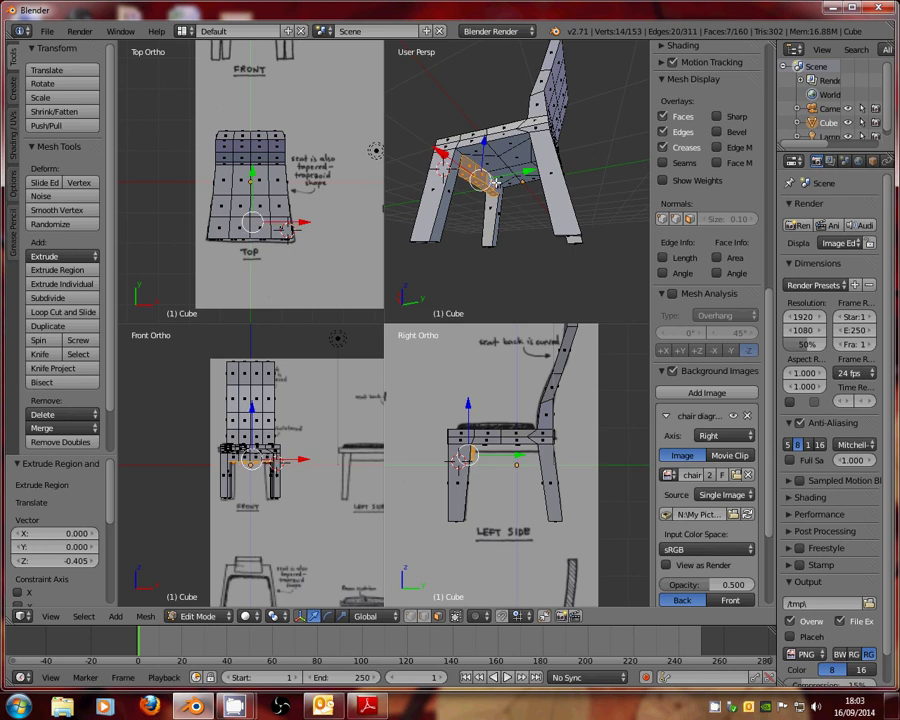
middle_click_drag(495, 182, 630, 160)
right_click(498, 157, "shift")
right_click(456, 159, "shift")
right_click(475, 157, "shift")
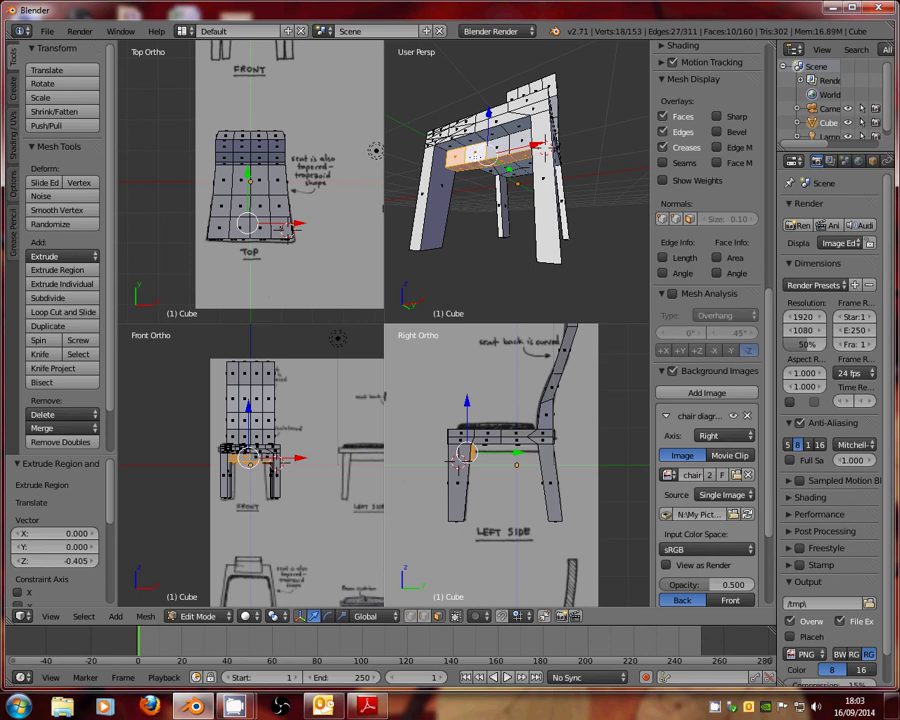
middle_click_drag(475, 155, 503, 162)
right_click(503, 162, "alt+shift")
Try to move the selected front rail forward along Y by -0.083 and a further -0.109
left_click_drag(503, 163, 499, 162)
middle_click_drag(499, 162, 540, 175)
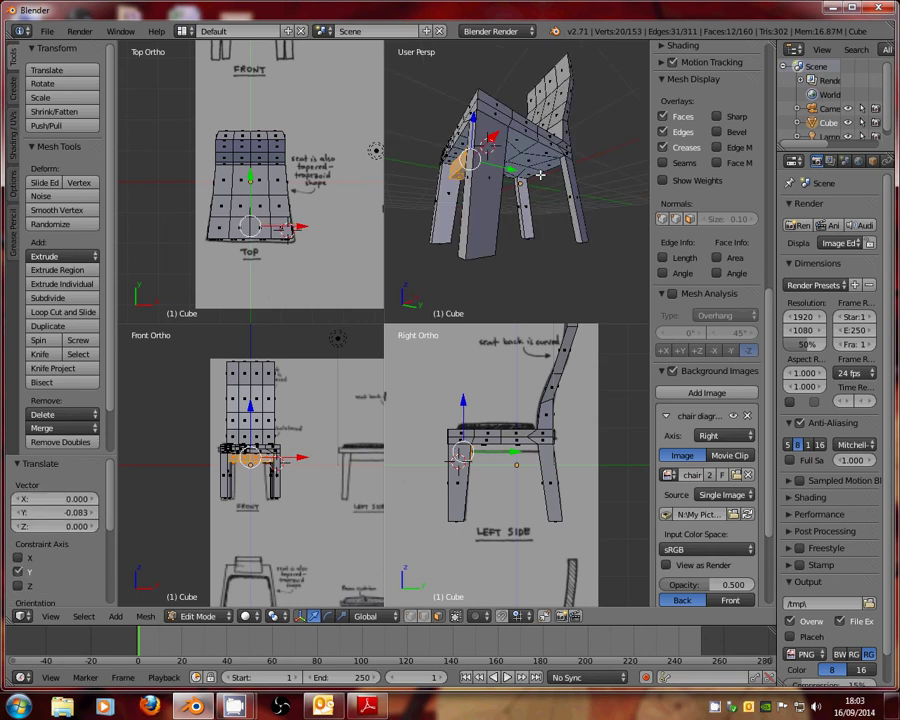
left_click_drag(510, 170, 505, 169)
middle_click_drag(505, 169, 426, 157)
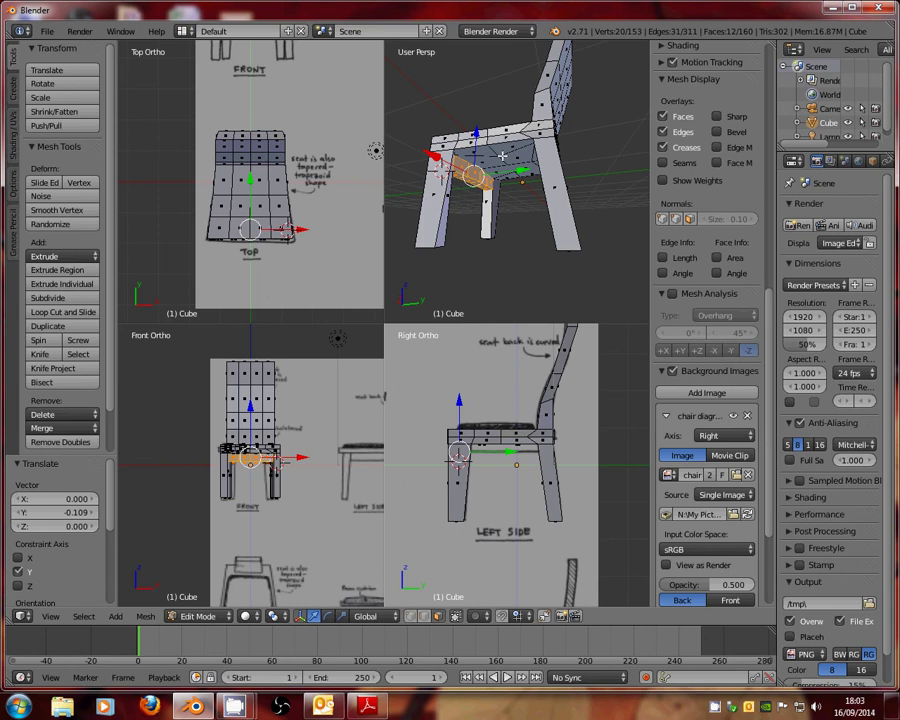
Undo the forward moves of the front rail along Y
key("ctrl+z")
key("ctrl+z")
middle_click_drag(502, 156, 487, 188)
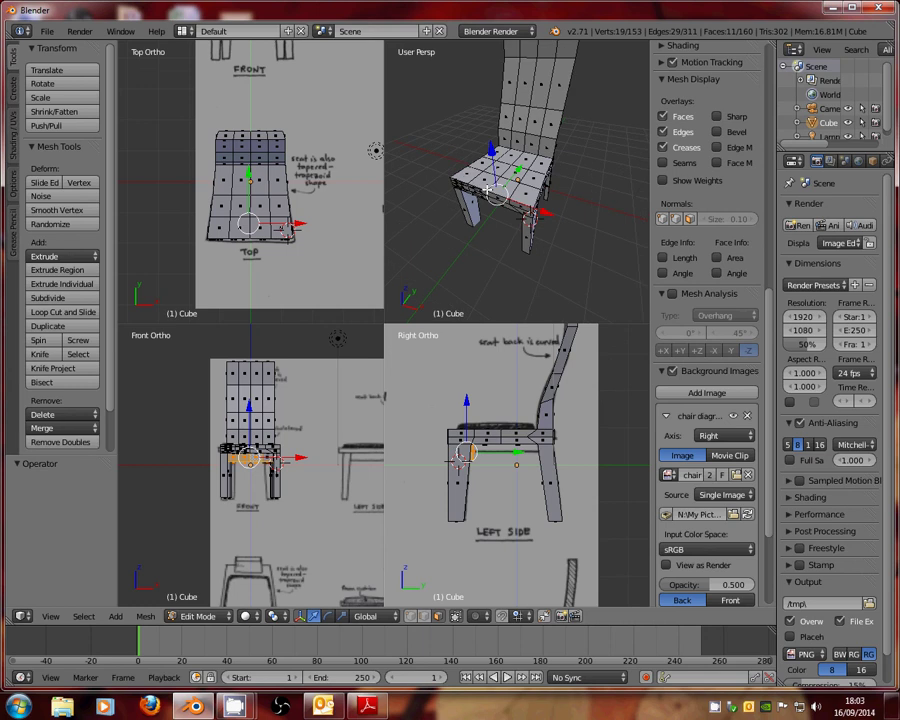